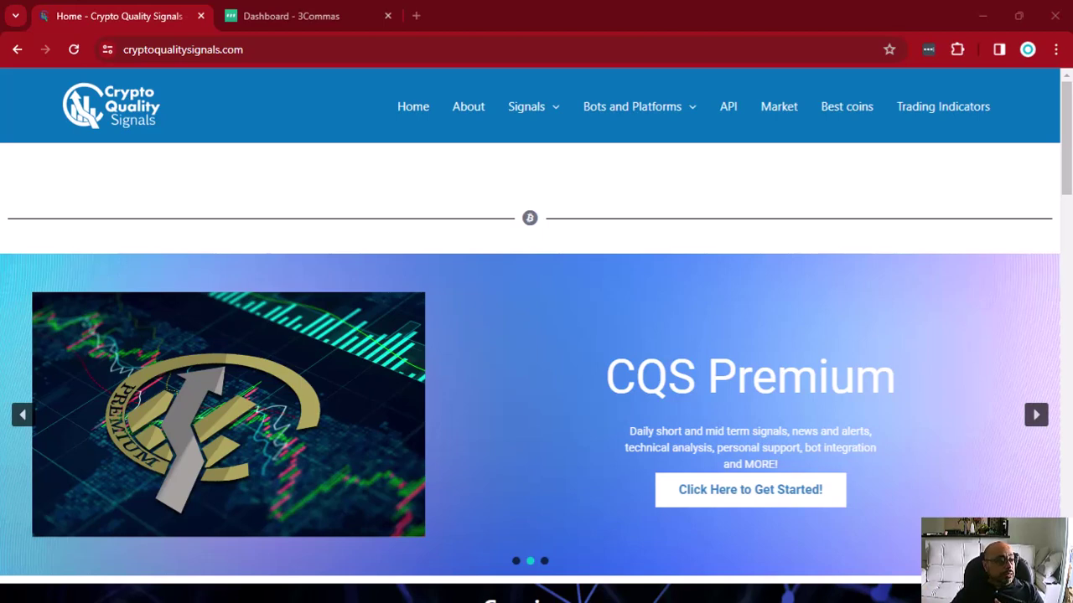
# Switch to 3Commas, go to the DCA bots and start a new DCA bot with the Classic trading strategy
pyautogui.click(307, 16)
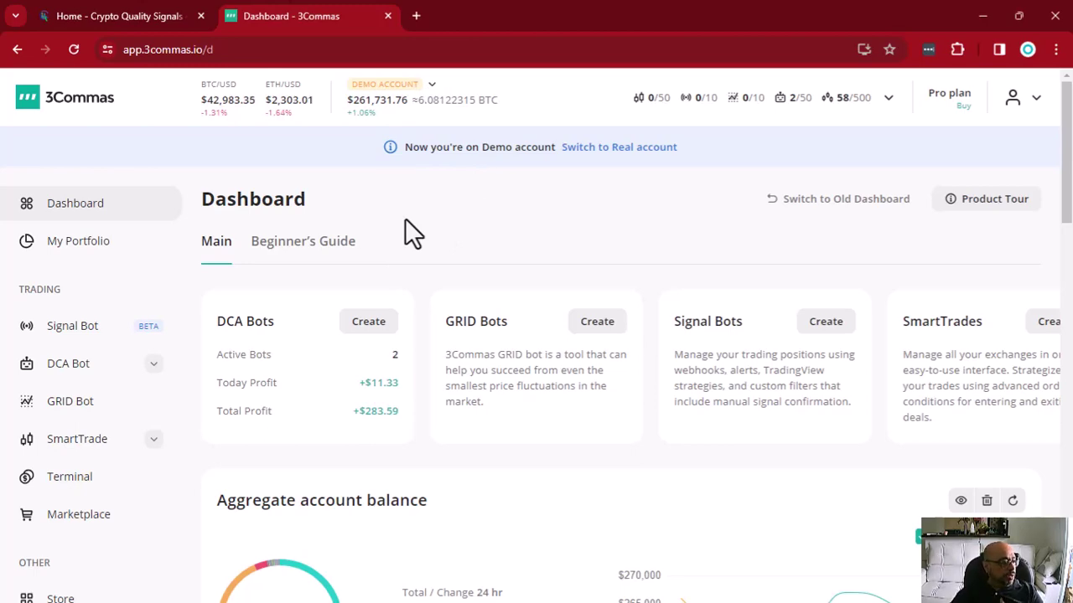
pyautogui.scroll(-3, 371, 277)
pyautogui.scroll(3, 374, 278)
pyautogui.click(60, 375)
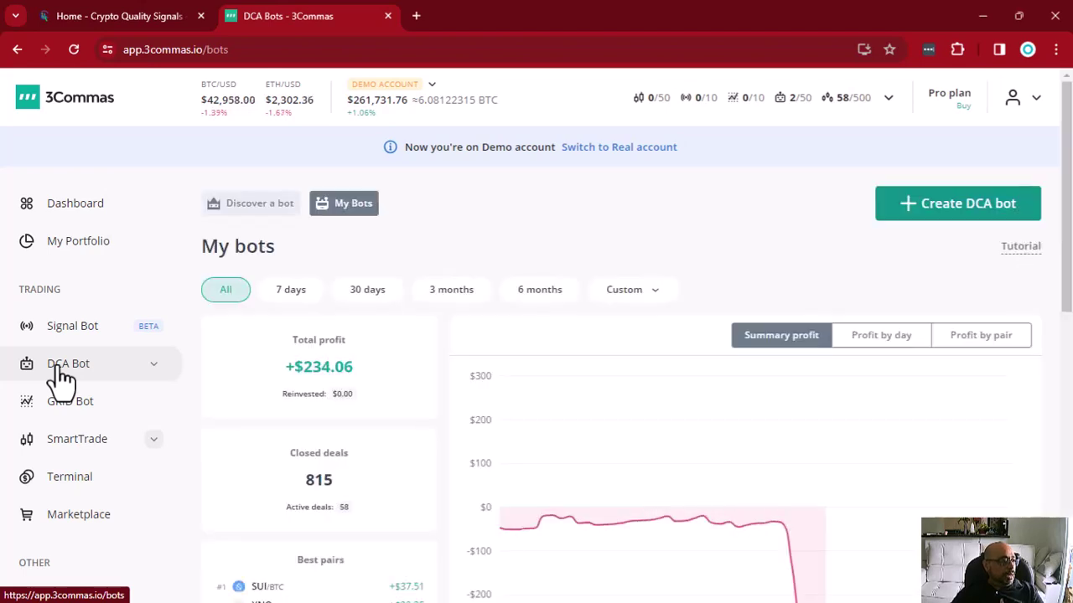
pyautogui.click(968, 210)
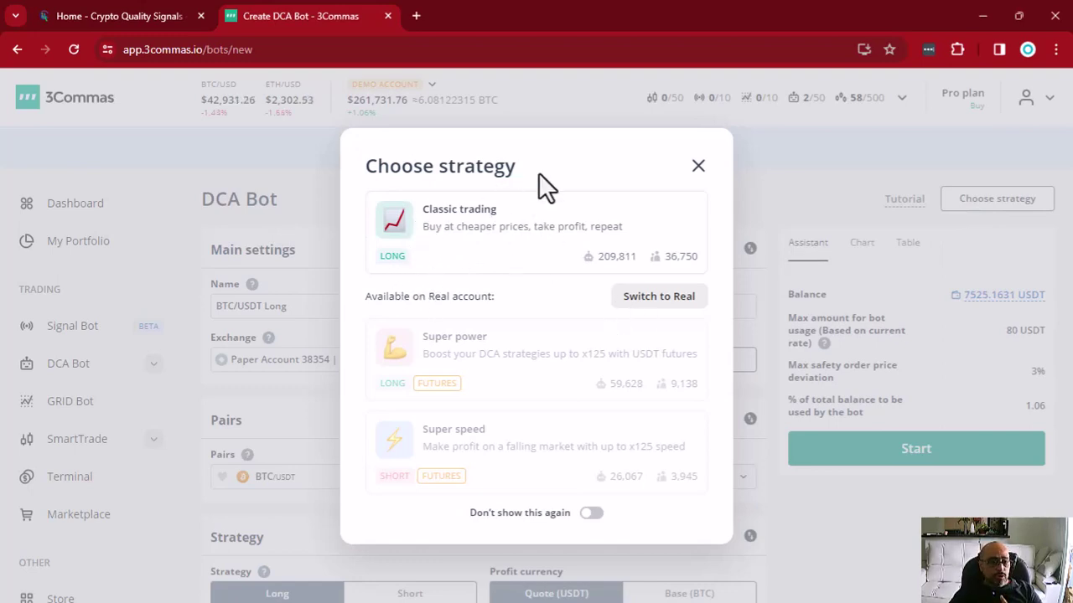
pyautogui.click(481, 233)
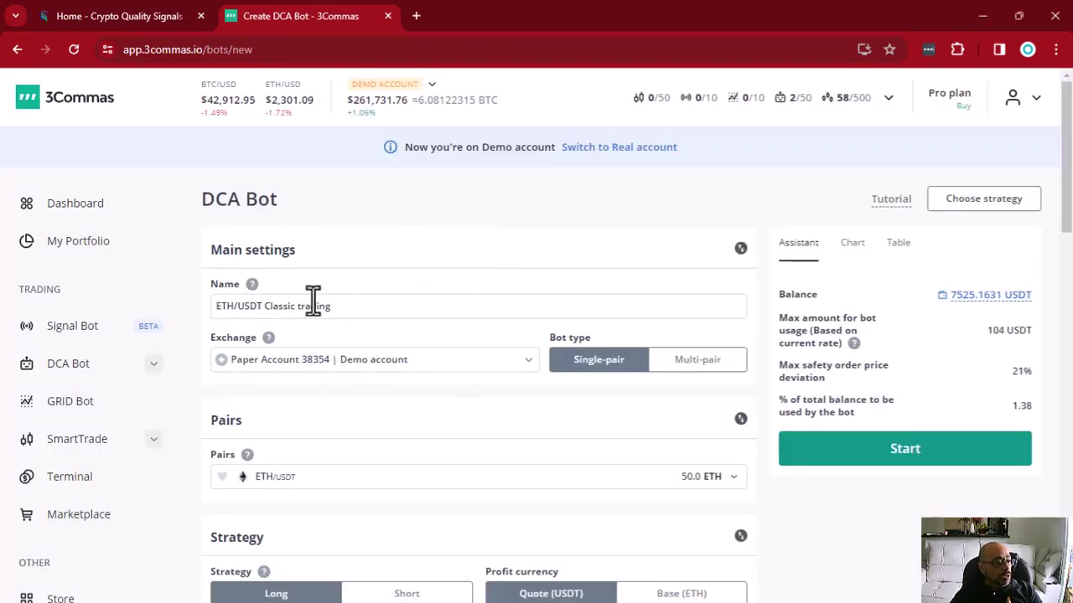
# Select the demo paper account as the bot's exchange and set the bot type to Multi-pair
pyautogui.scroll(-5, 311, 301)
pyautogui.scroll(-5, 313, 298)
pyautogui.scroll(10, 312, 298)
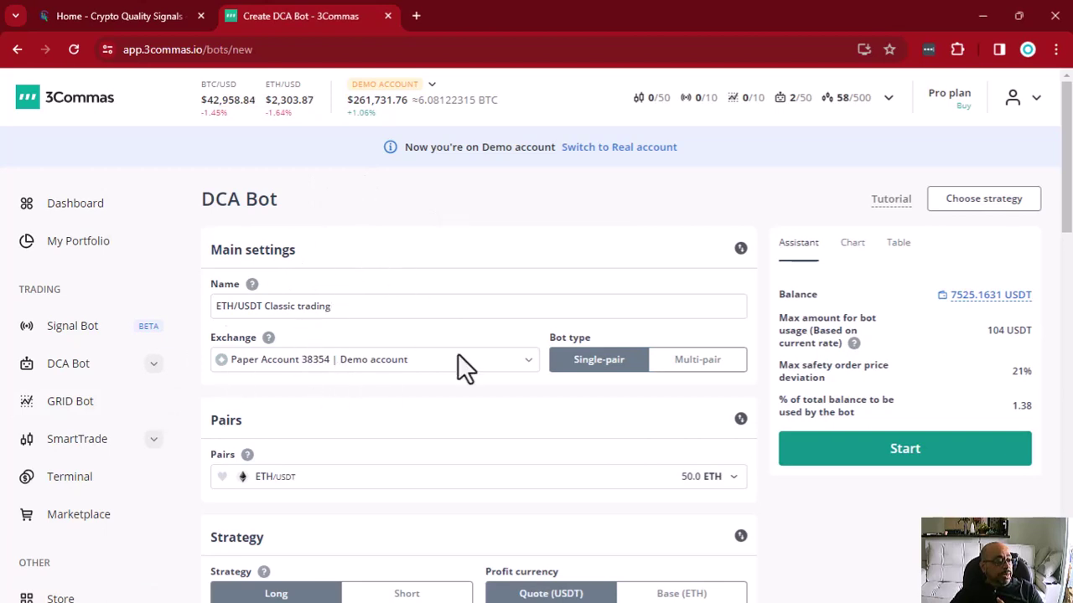
pyautogui.click(438, 360)
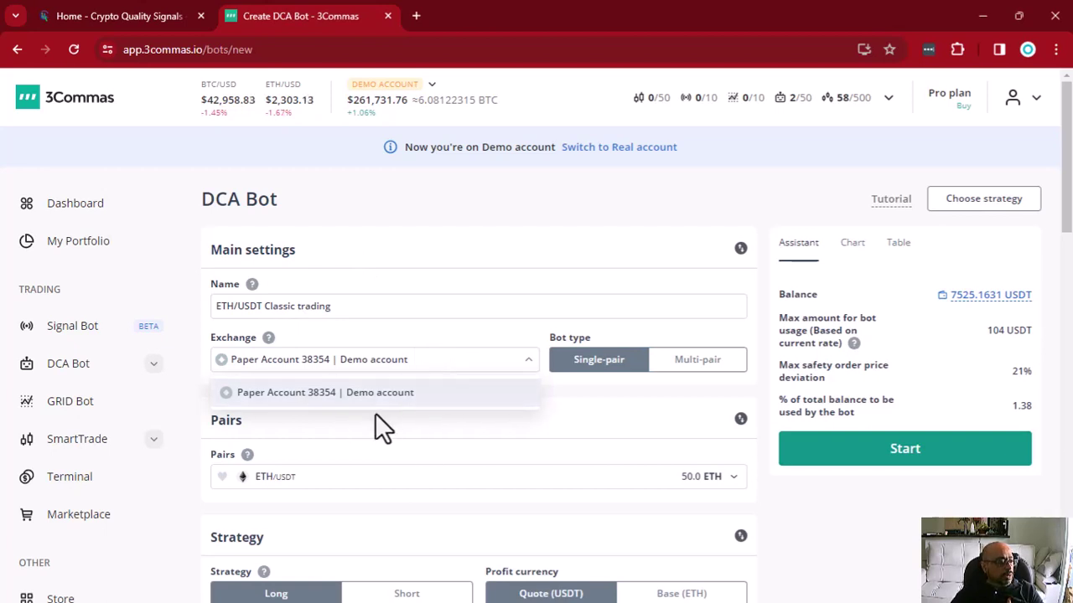
pyautogui.click(363, 394)
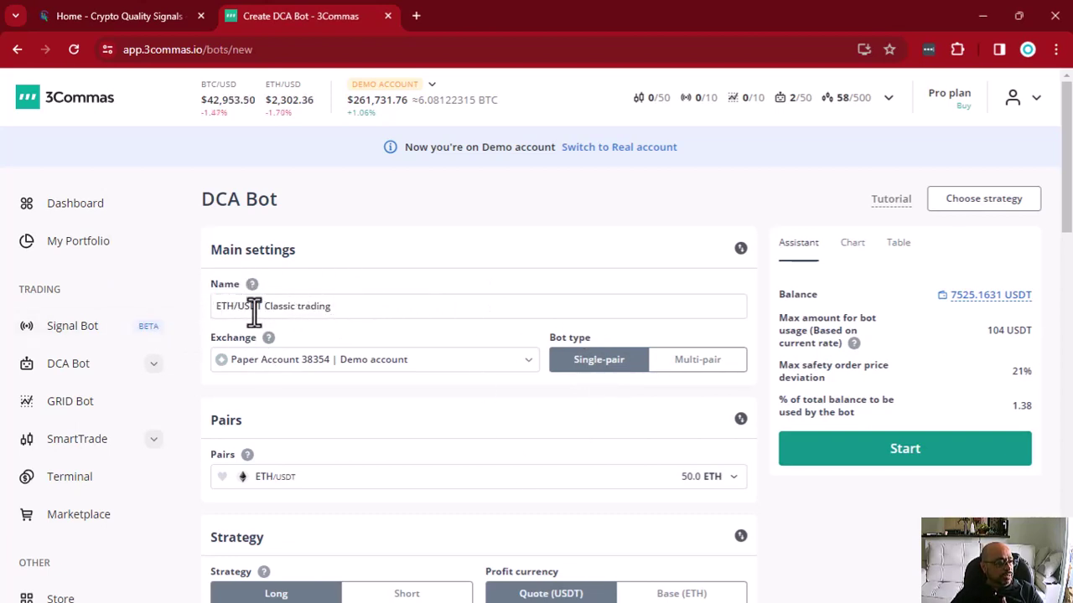
pyautogui.click(696, 367)
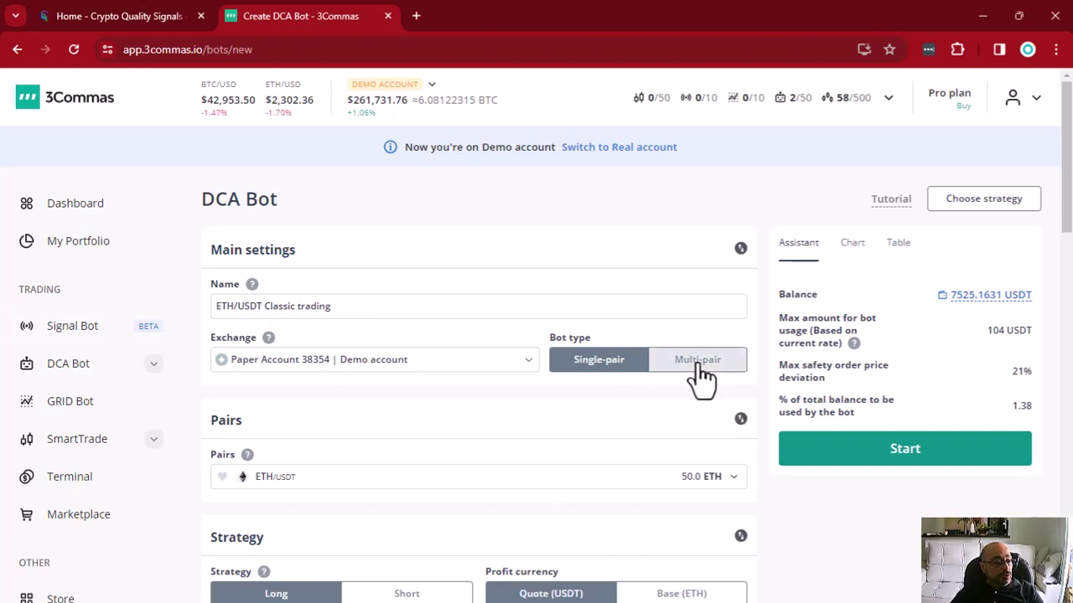
pyautogui.scroll(-3, 458, 379)
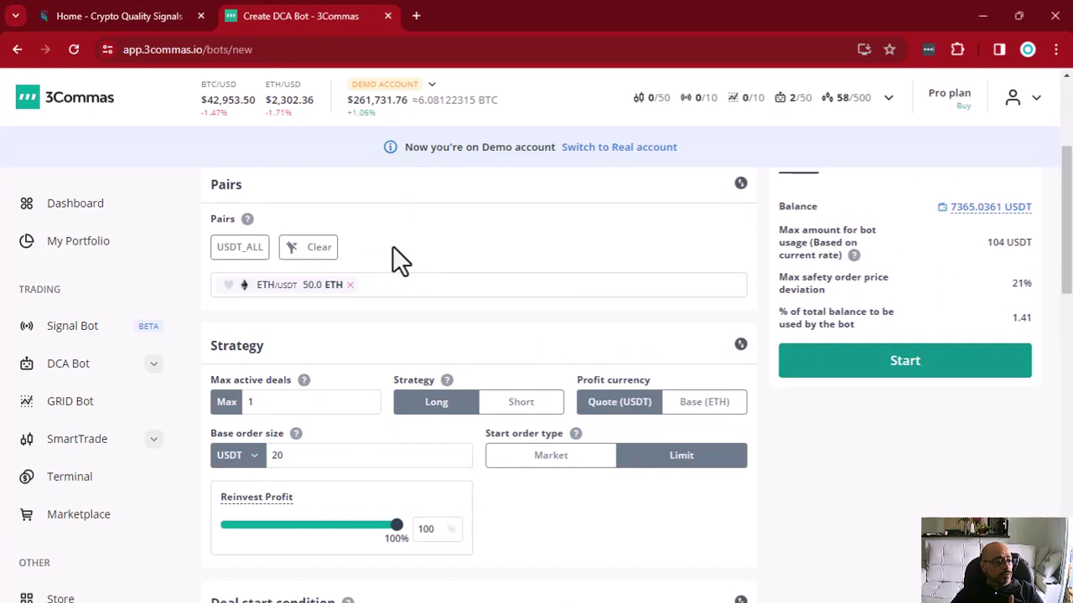
pyautogui.scroll(2, 393, 251)
pyautogui.scroll(-1, 394, 252)
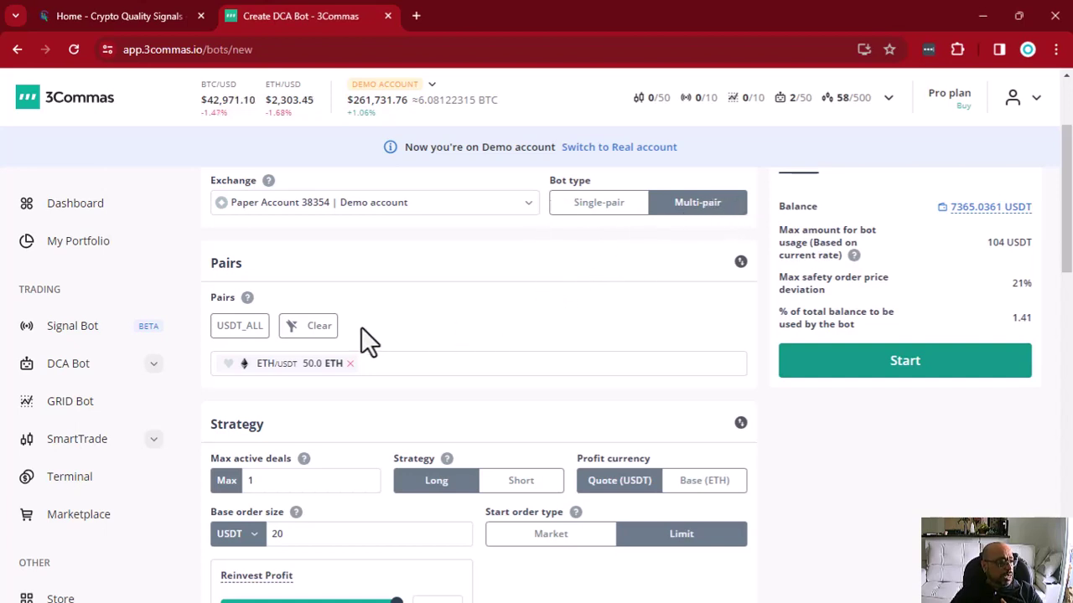
# Clear the preset ETH/USDT pair and add all USDT pairs to the bot
pyautogui.click(317, 328)
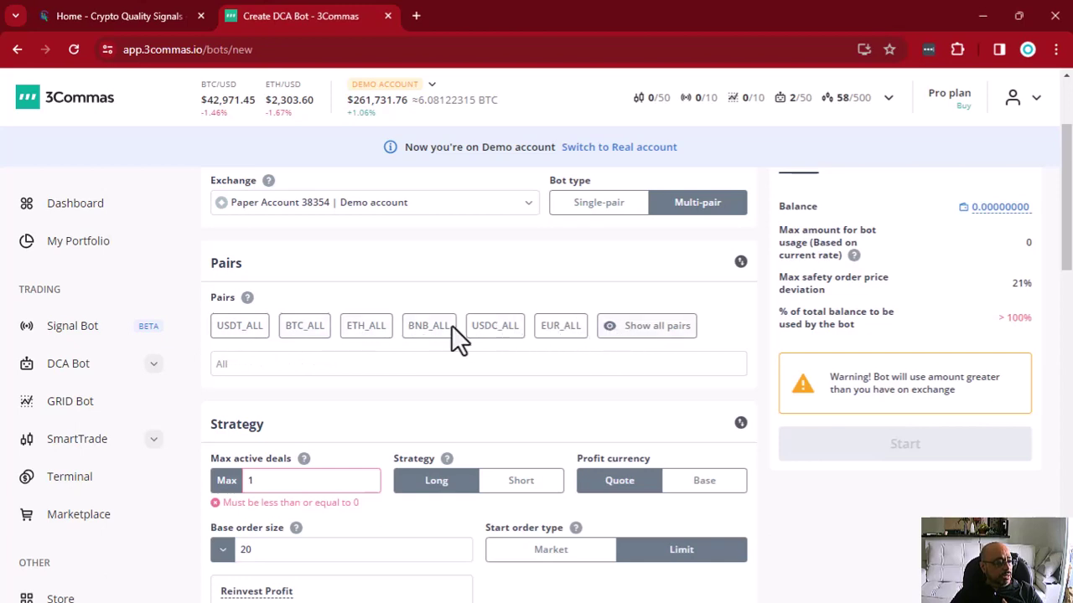
pyautogui.click(272, 364)
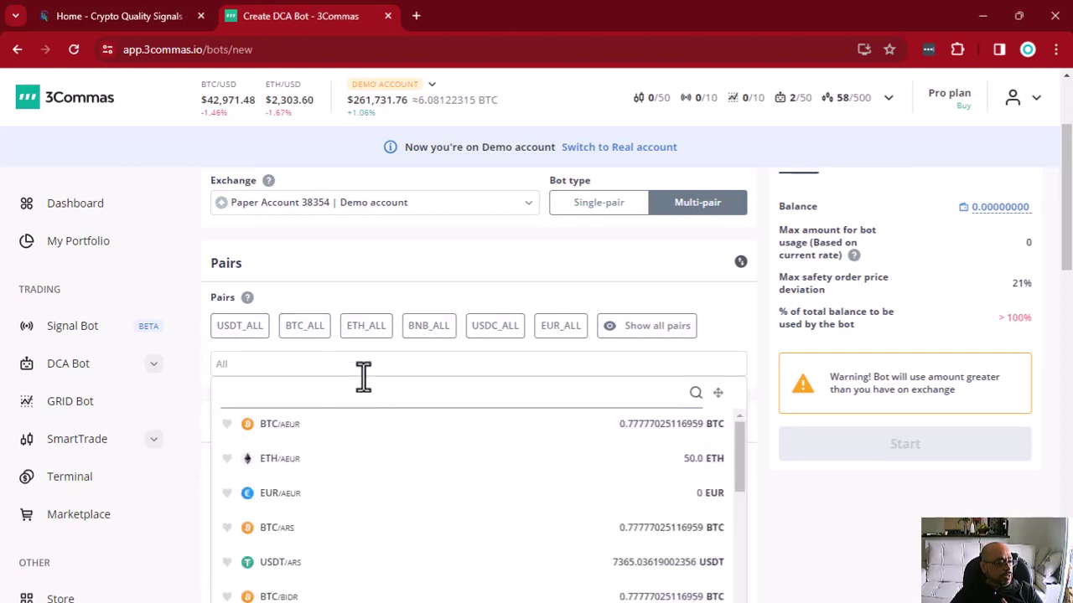
pyautogui.click(367, 280)
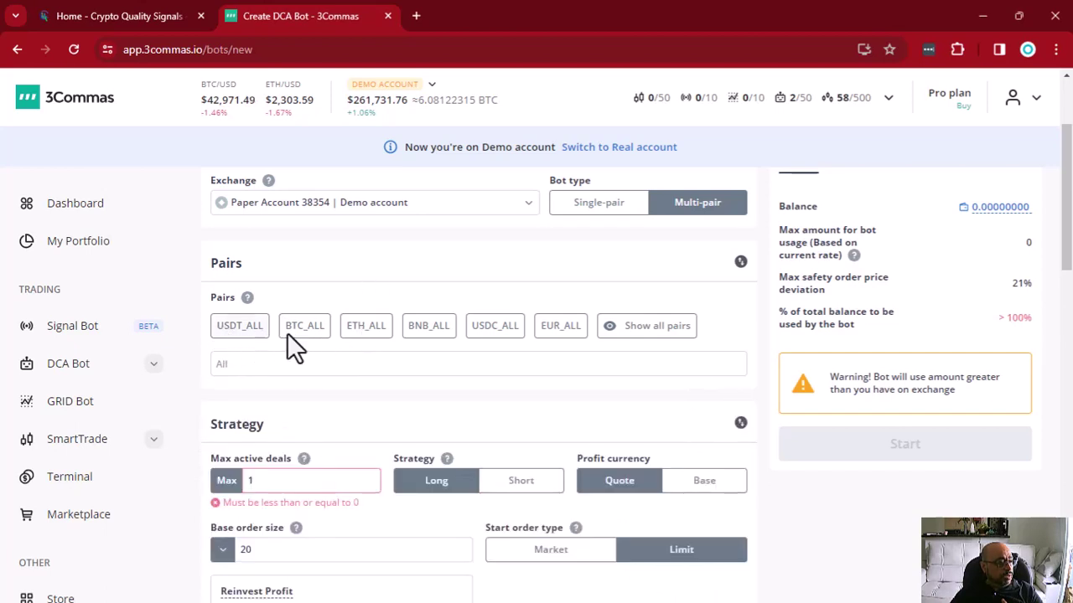
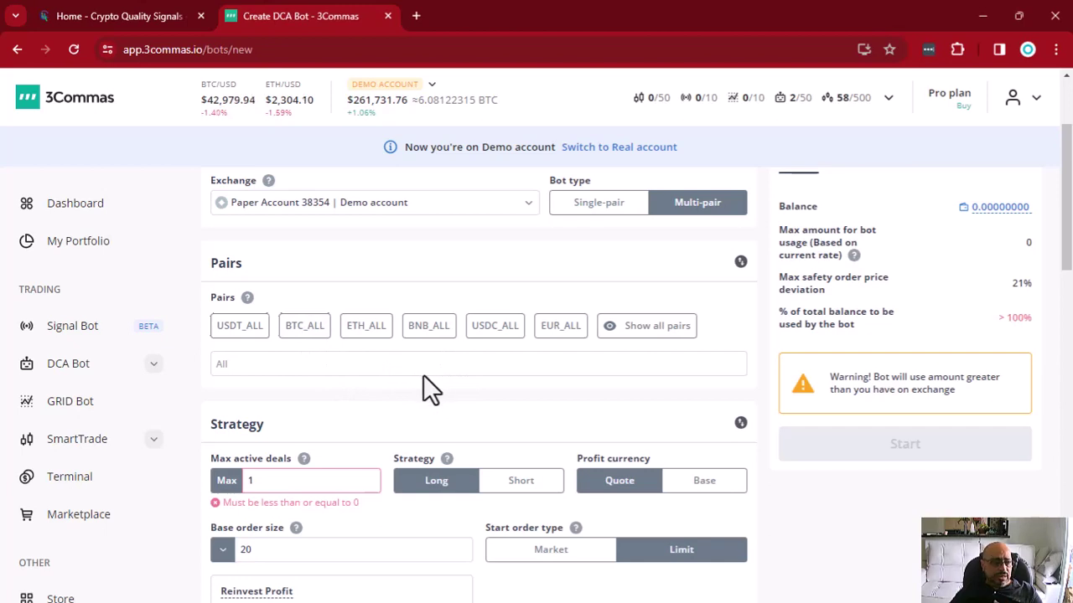
pyautogui.click(241, 332)
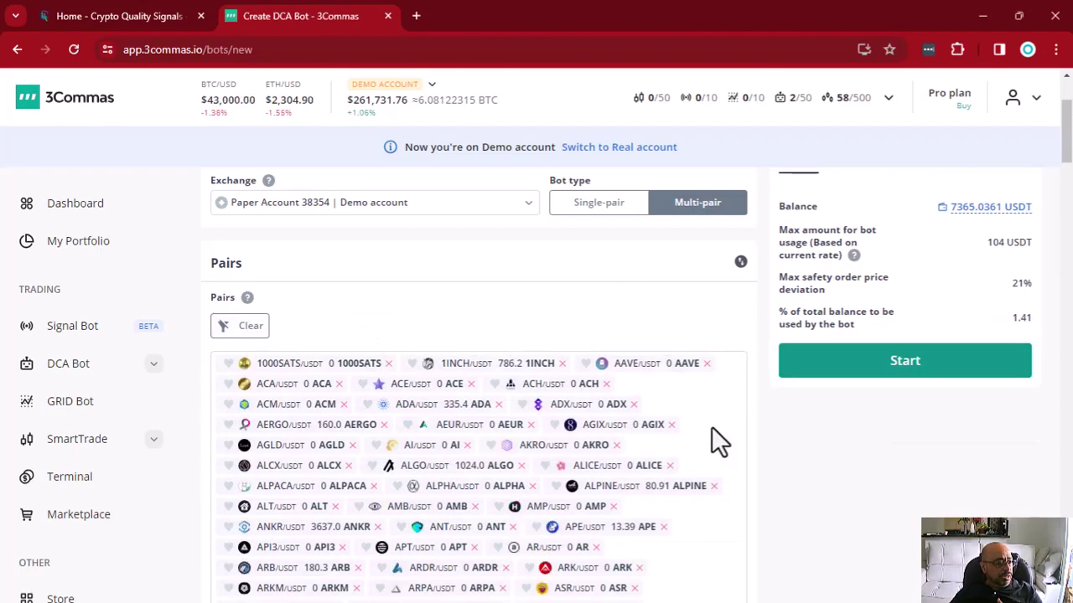
# Review the full list of added USDT pairs and the Strategy settings below it
pyautogui.scroll(-10, 712, 429)
pyautogui.scroll(-12, 712, 429)
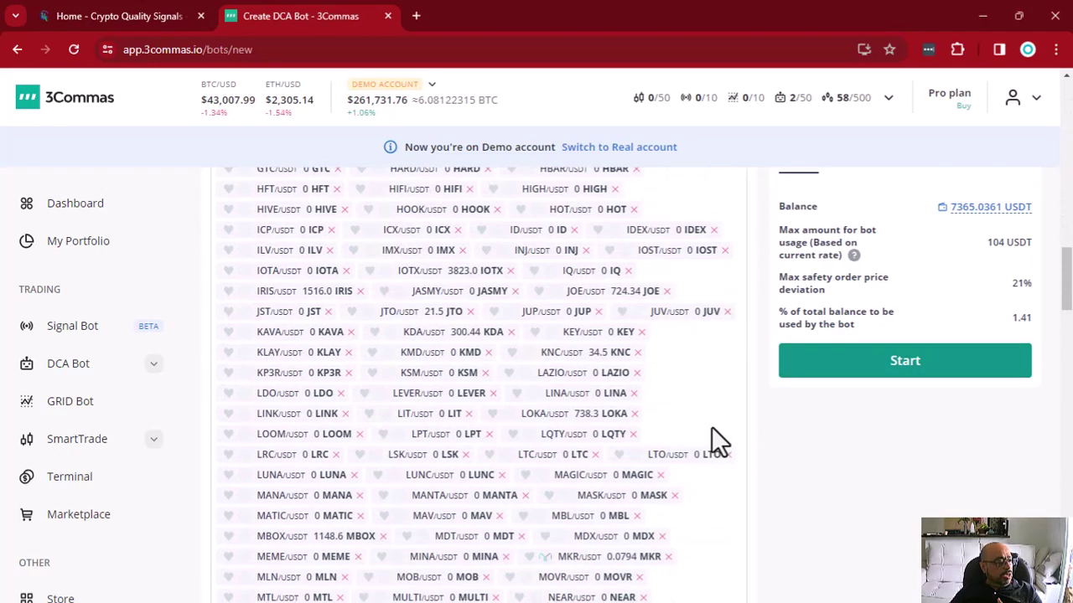
pyautogui.scroll(-5, 711, 429)
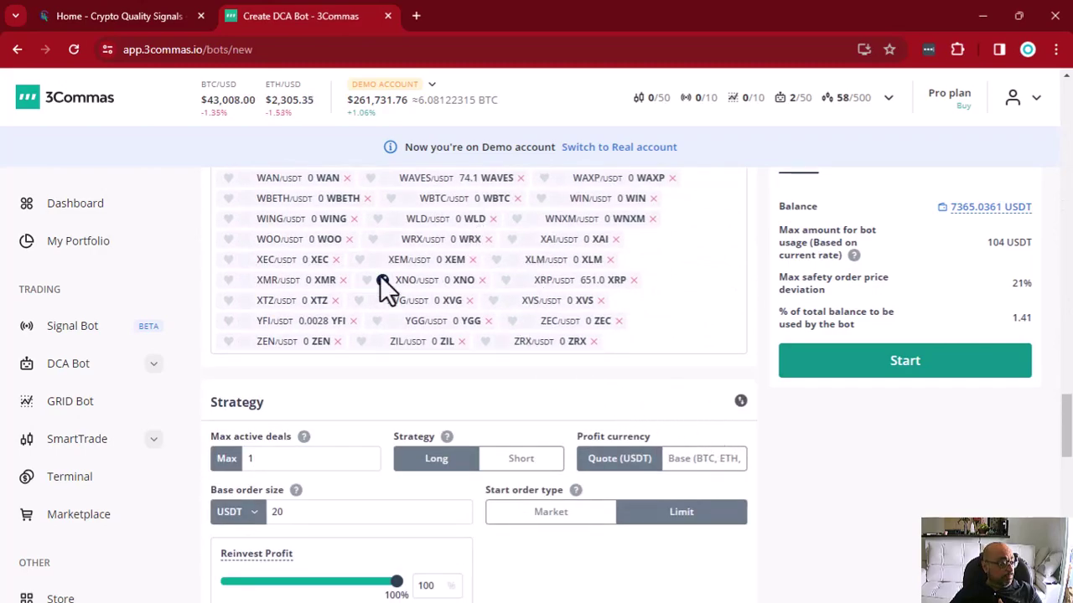
pyautogui.scroll(5, 379, 276)
pyautogui.scroll(10, 380, 276)
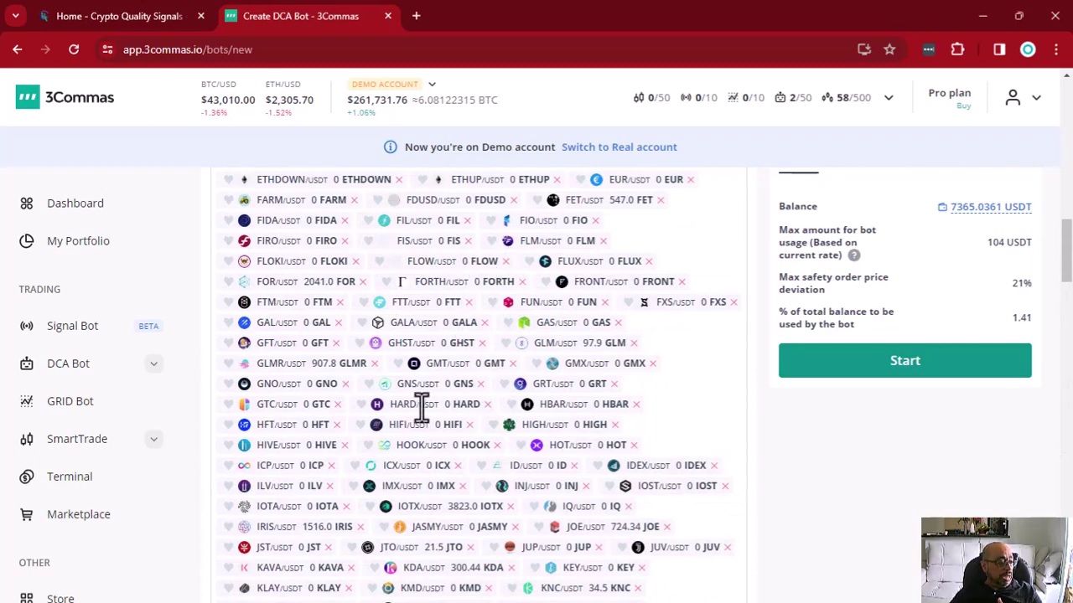
pyautogui.scroll(-15, 422, 407)
pyautogui.scroll(-4, 421, 405)
pyautogui.scroll(5, 421, 405)
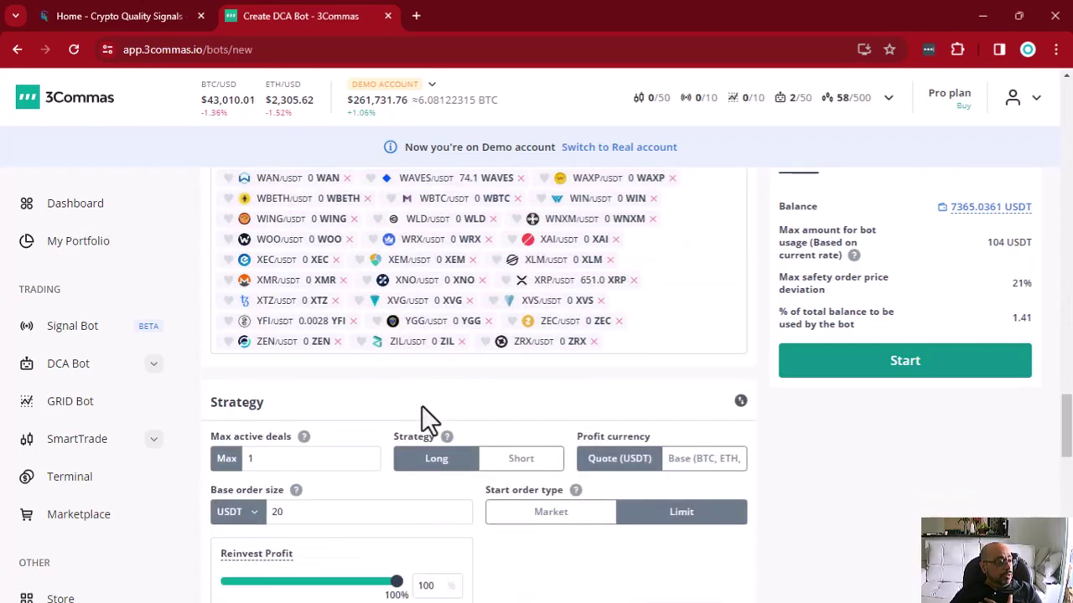
pyautogui.scroll(1, 422, 405)
pyautogui.scroll(-4, 421, 405)
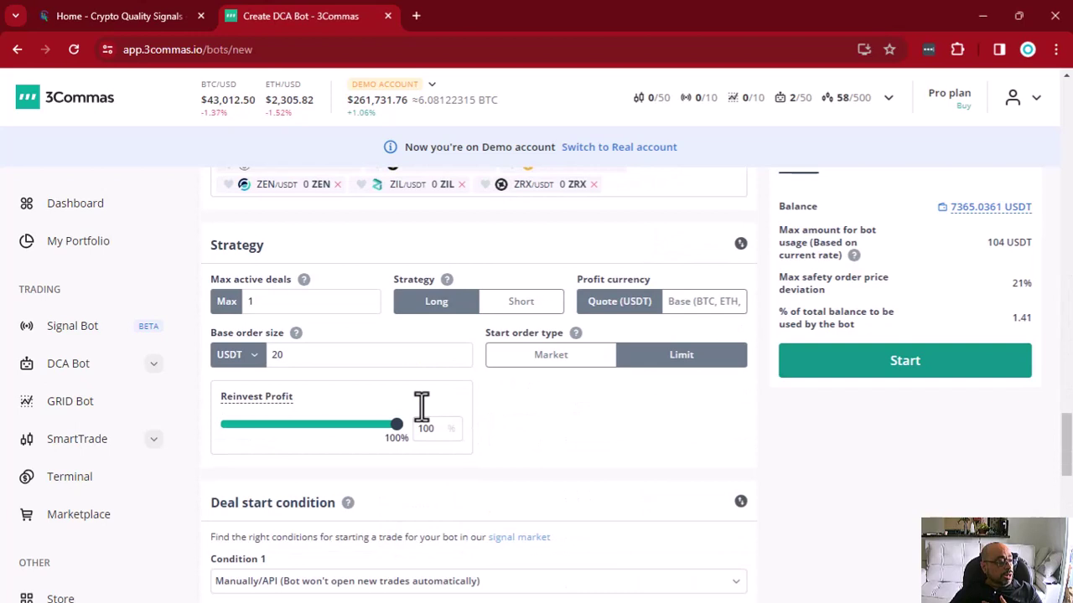
pyautogui.scroll(2, 421, 405)
pyautogui.scroll(1, 421, 403)
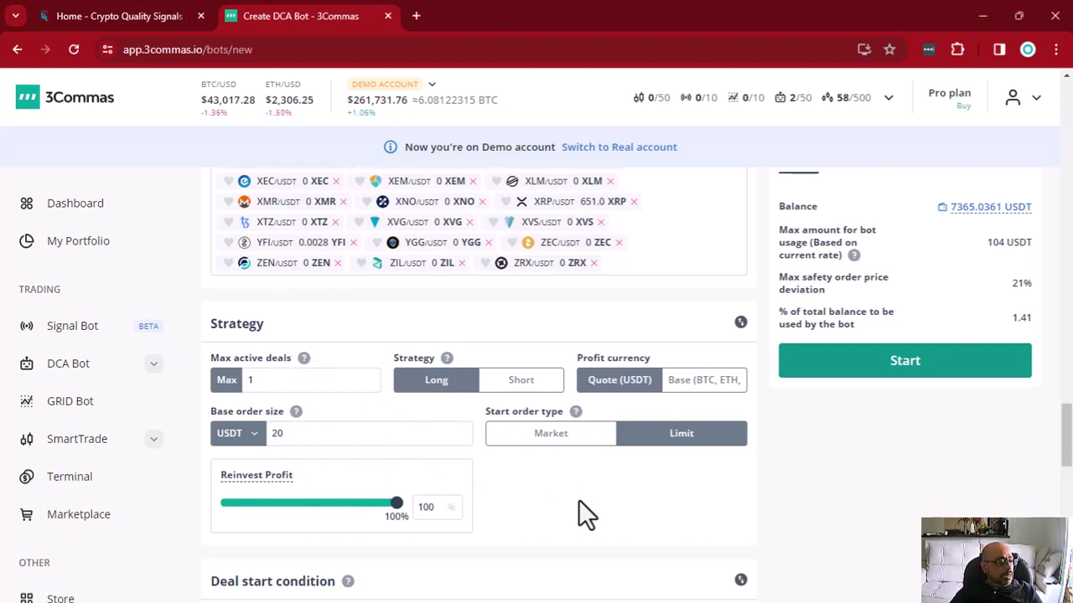
# Set the bot's max active deals to 10 in the Strategy settings
pyautogui.doubleClick(293, 439)
pyautogui.click(310, 437)
pyautogui.doubleClick(313, 438)
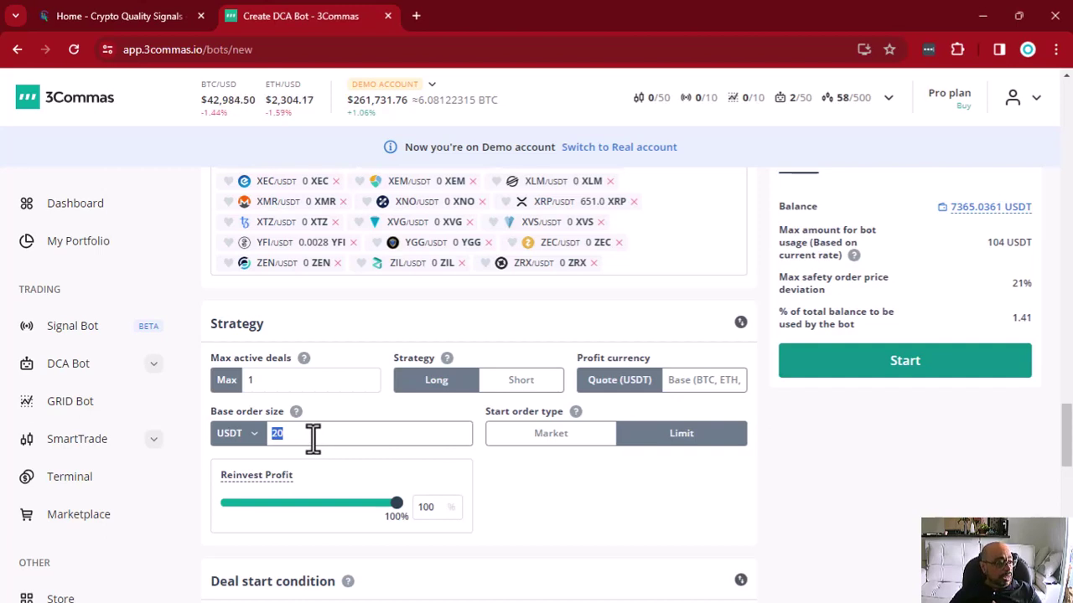
pyautogui.moveTo(279, 407)
pyautogui.doubleClick(274, 379)
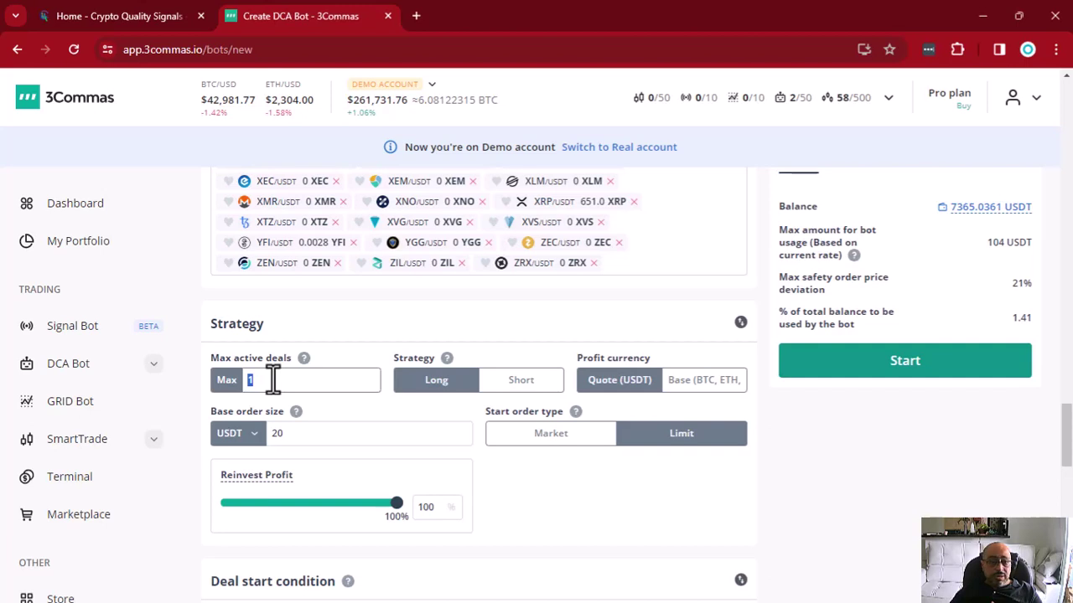
pyautogui.write('10')
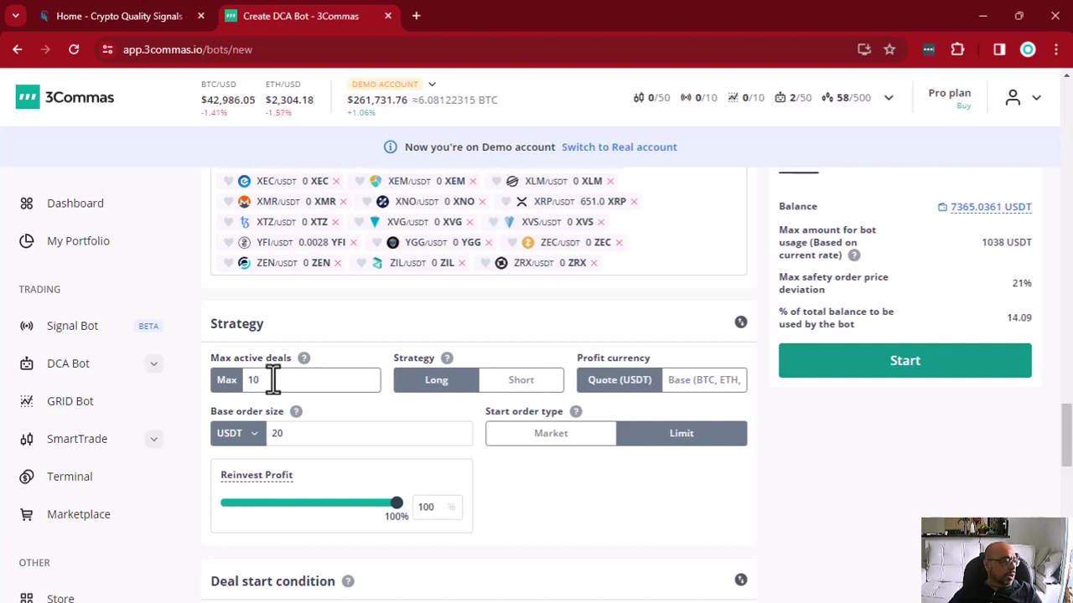
# Compare the base order size and max active deals with the maximum amount for bot usage in the summary
pyautogui.click(327, 439)
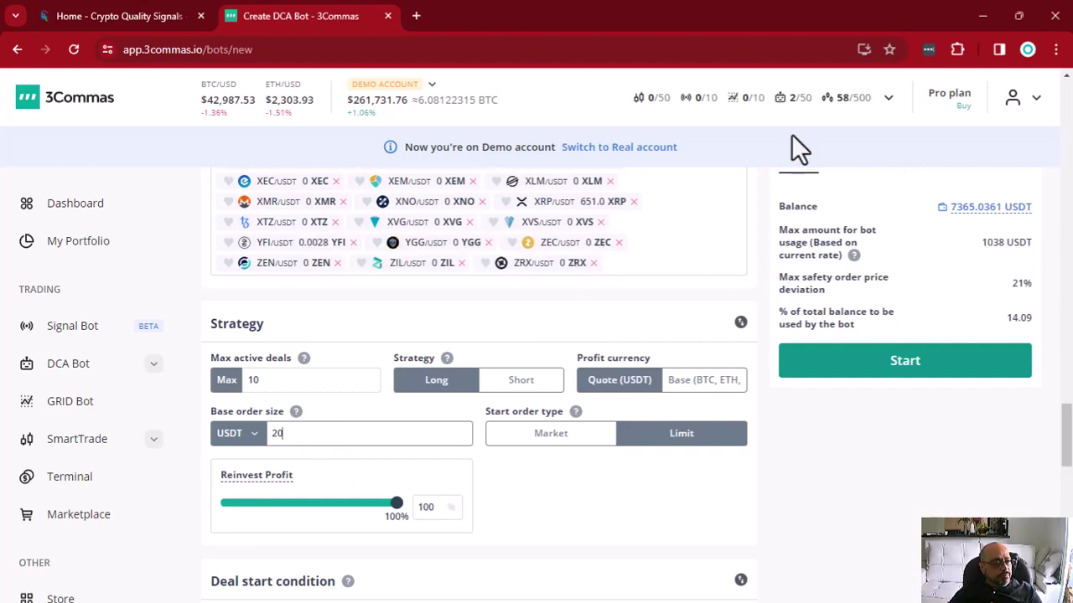
pyautogui.moveTo(812, 225)
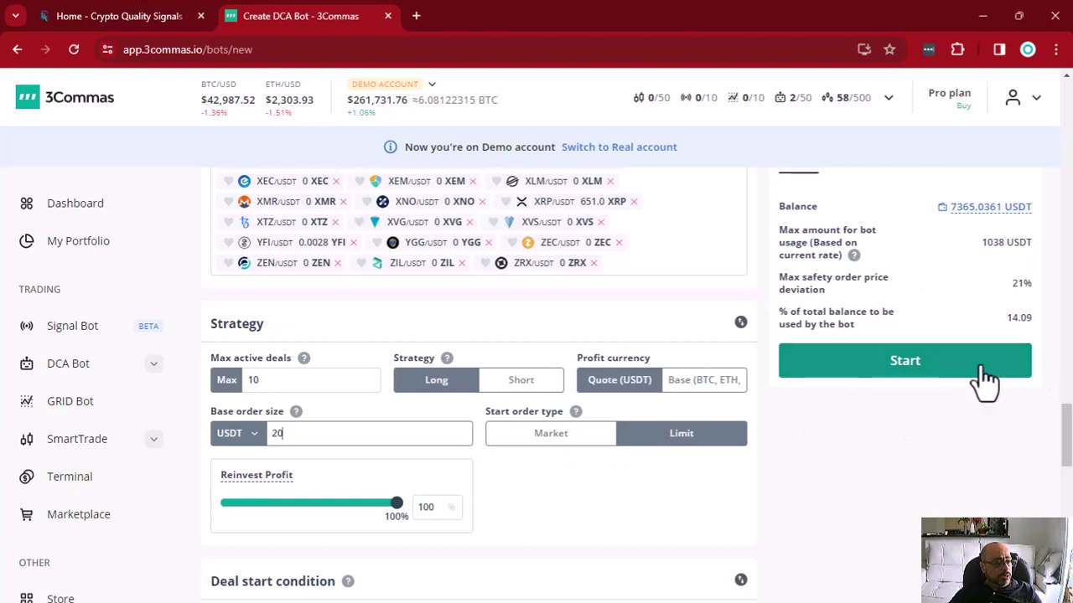
pyautogui.moveTo(983, 243); pyautogui.dragTo(1040, 256)
pyautogui.click(1000, 252)
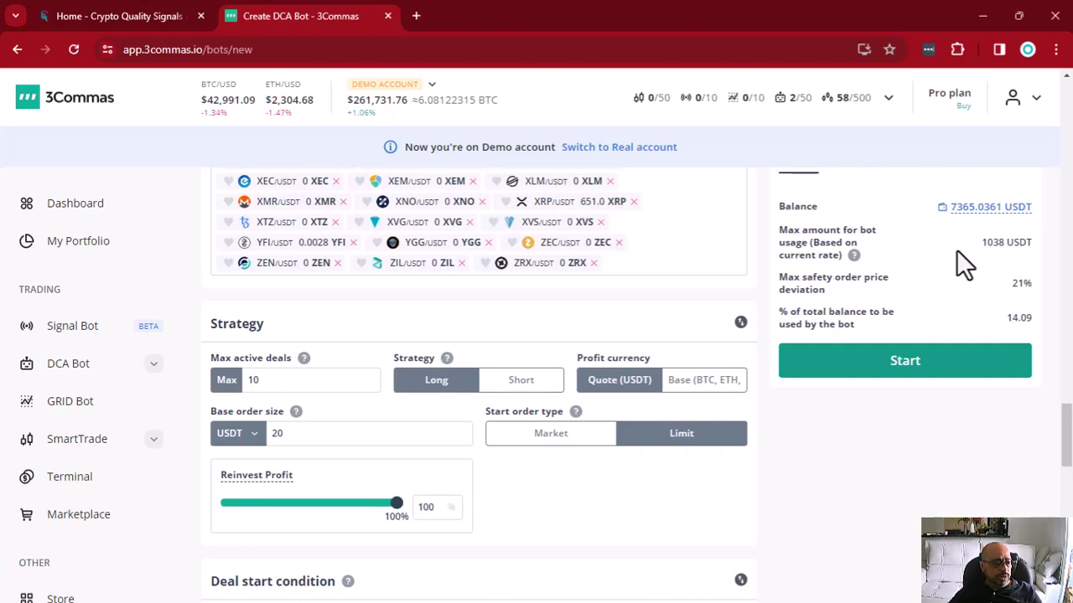
pyautogui.click(306, 436)
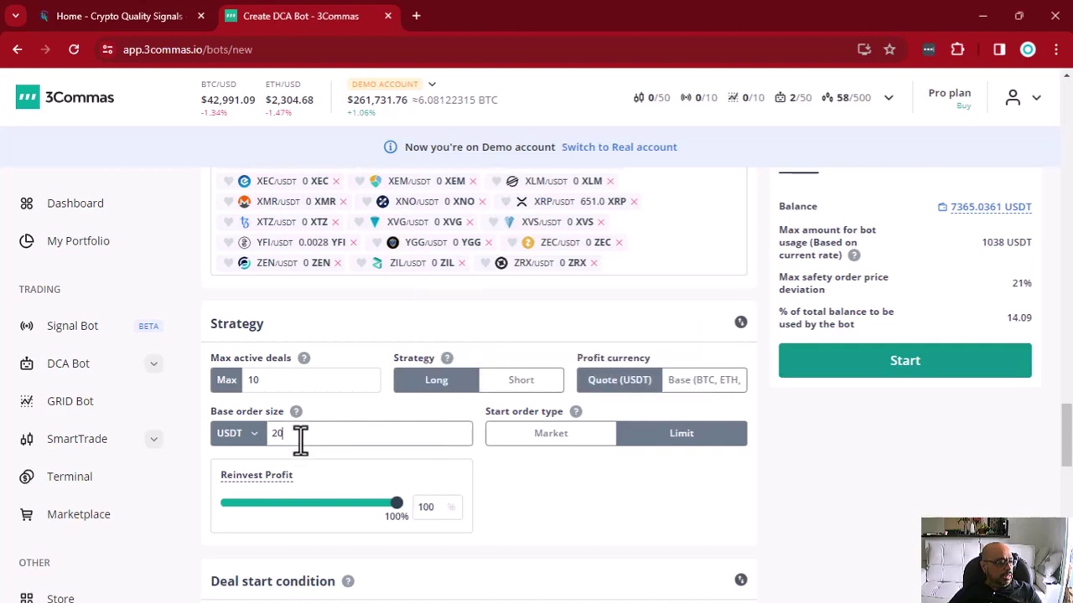
pyautogui.moveTo(293, 412)
pyautogui.doubleClick(275, 383)
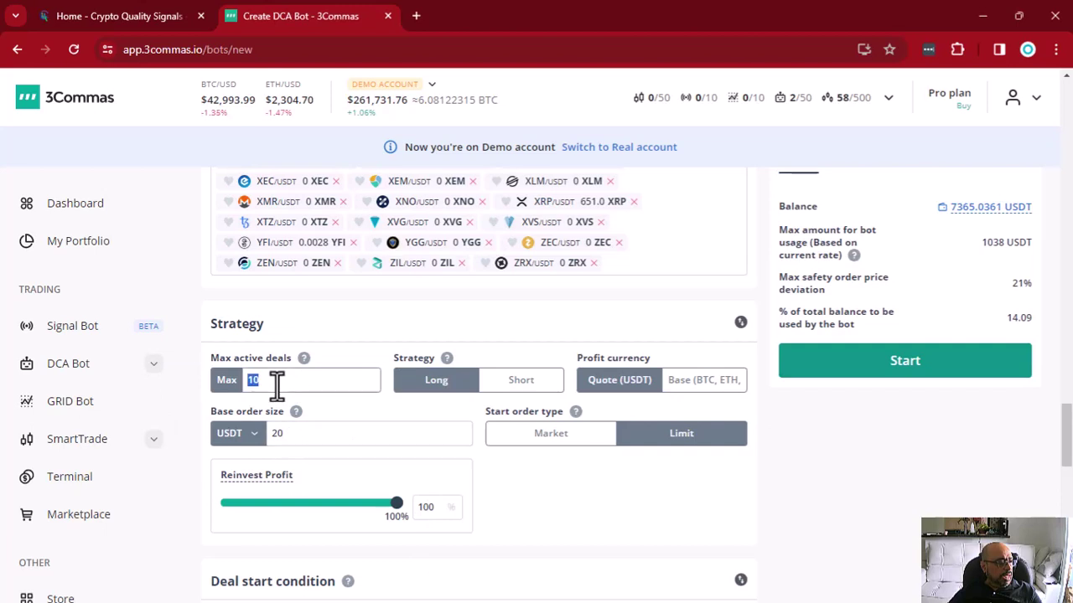
pyautogui.click(306, 435)
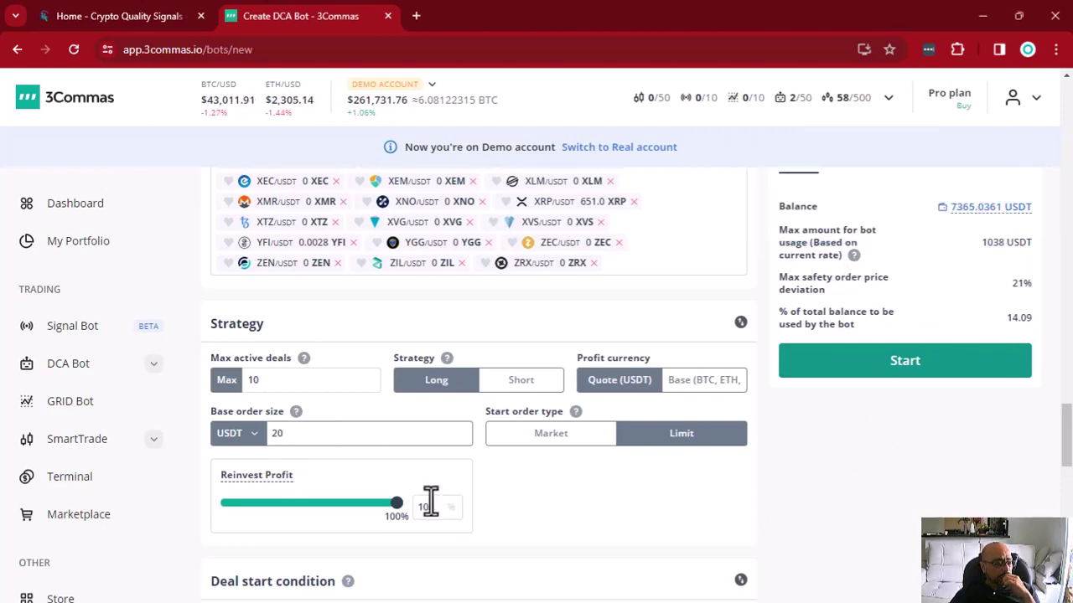
# Reduce the max safety orders count to 0 in the Safety orders settings
pyautogui.scroll(-1, 481, 497)
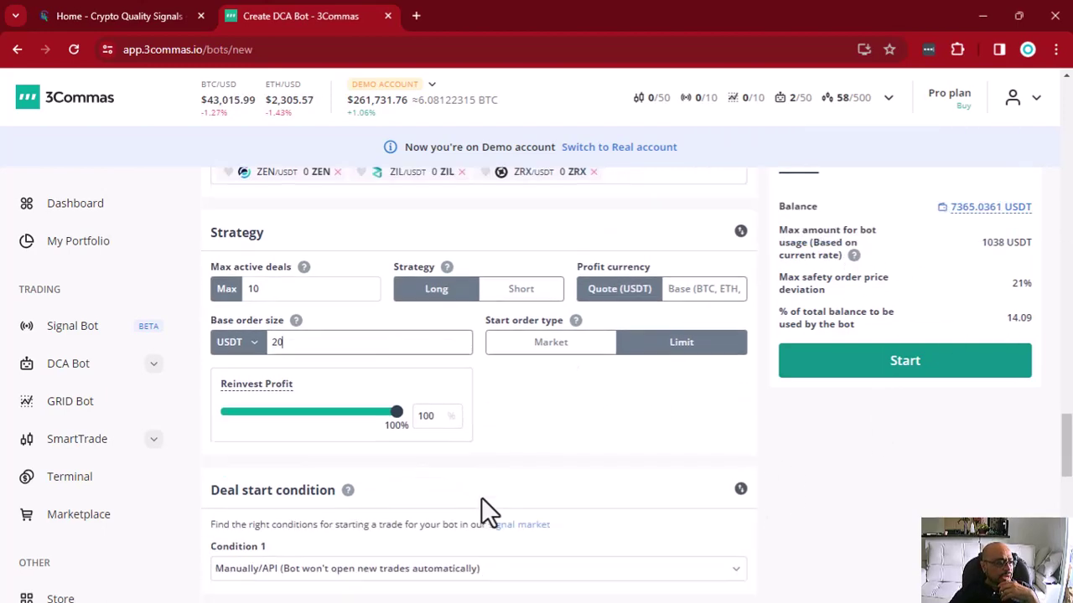
pyautogui.scroll(-6, 481, 497)
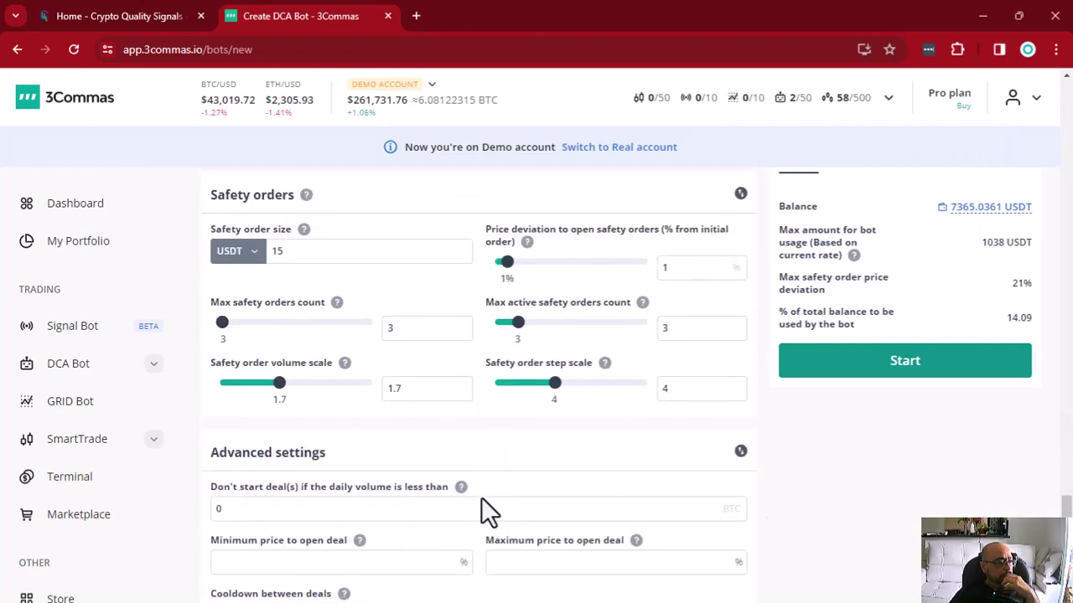
pyautogui.scroll(1, 481, 497)
pyautogui.moveTo(306, 273)
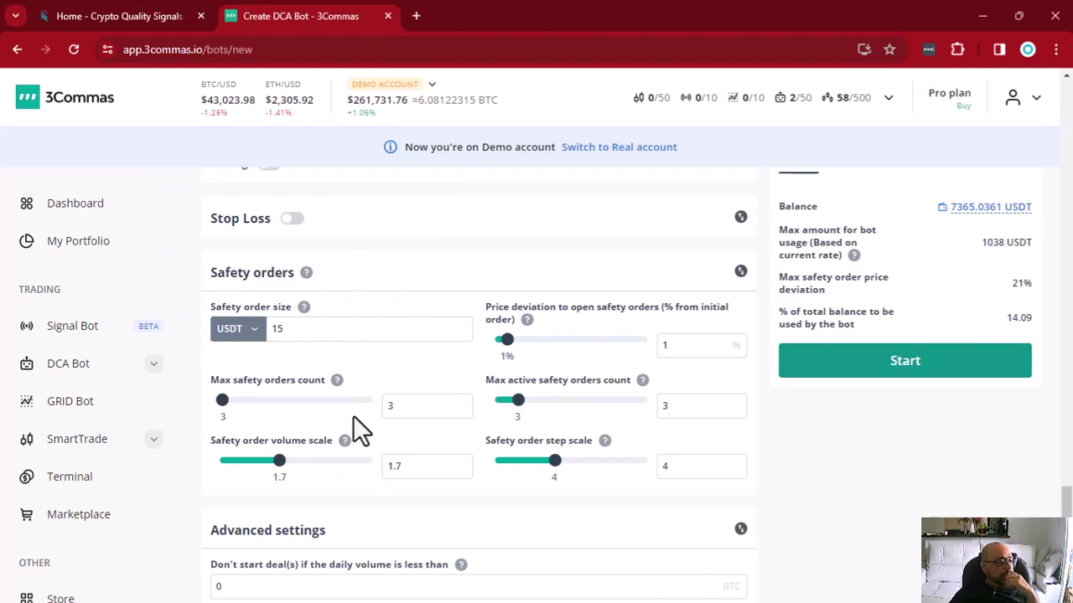
pyautogui.click(216, 401)
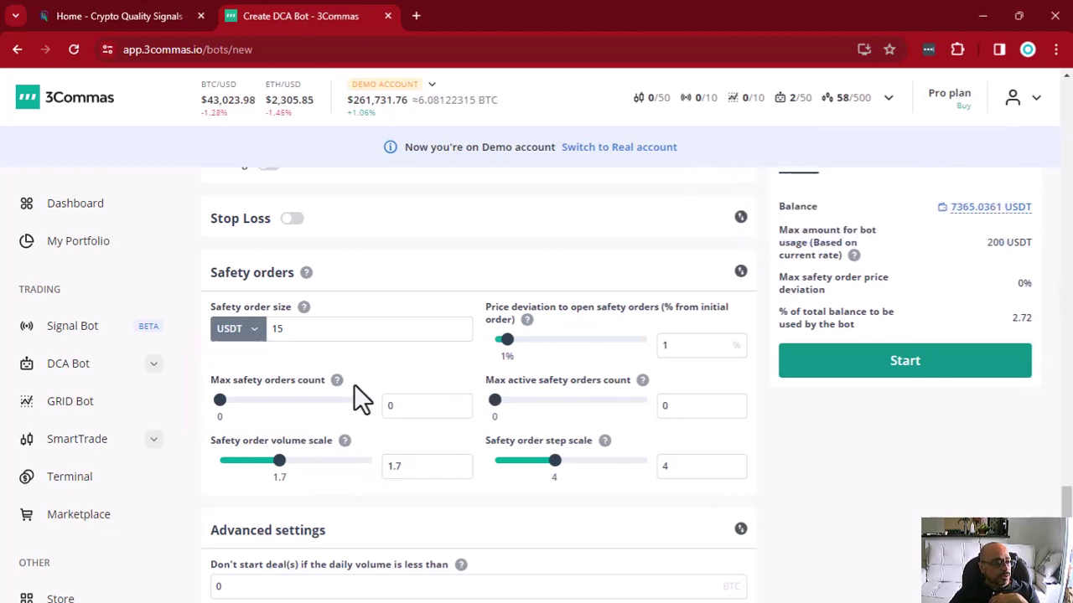
pyautogui.scroll(15, 354, 384)
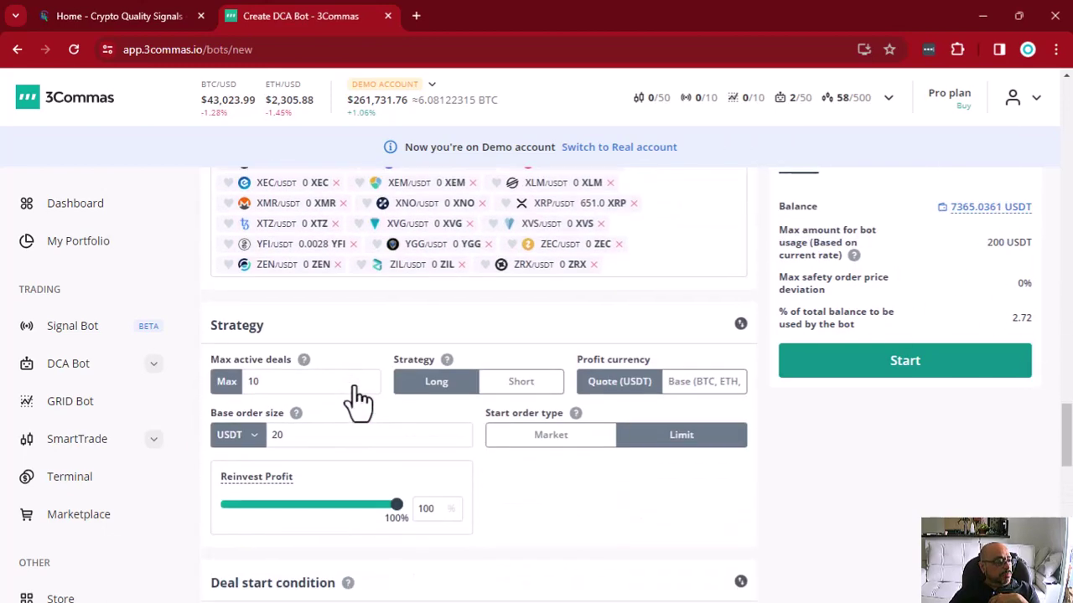
# Review the base order size, max active deals and strategy direction in the Strategy settings
pyautogui.scroll(-1, 355, 389)
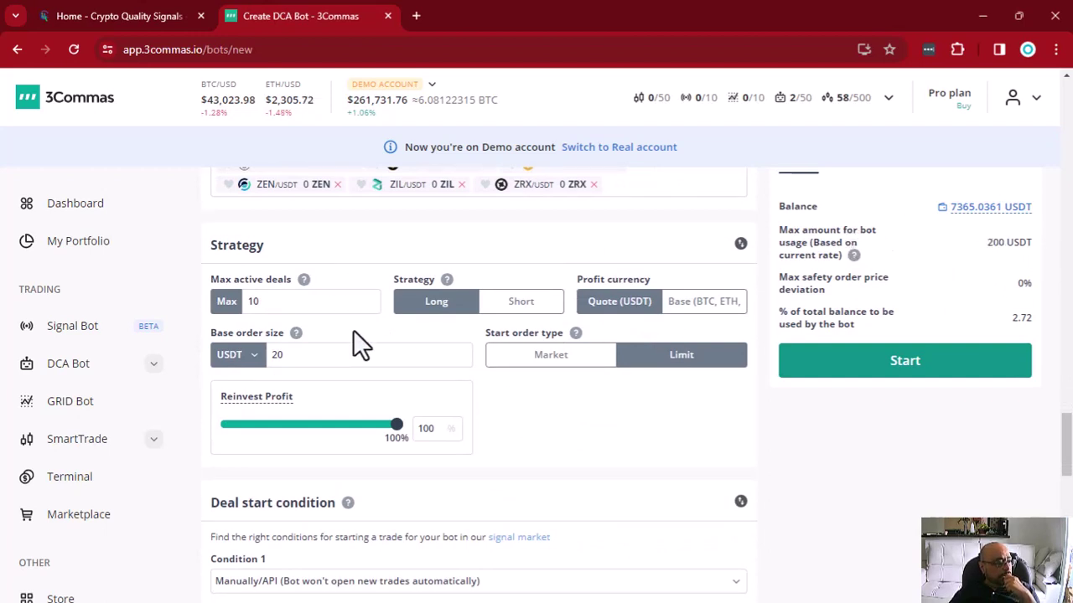
pyautogui.doubleClick(305, 357)
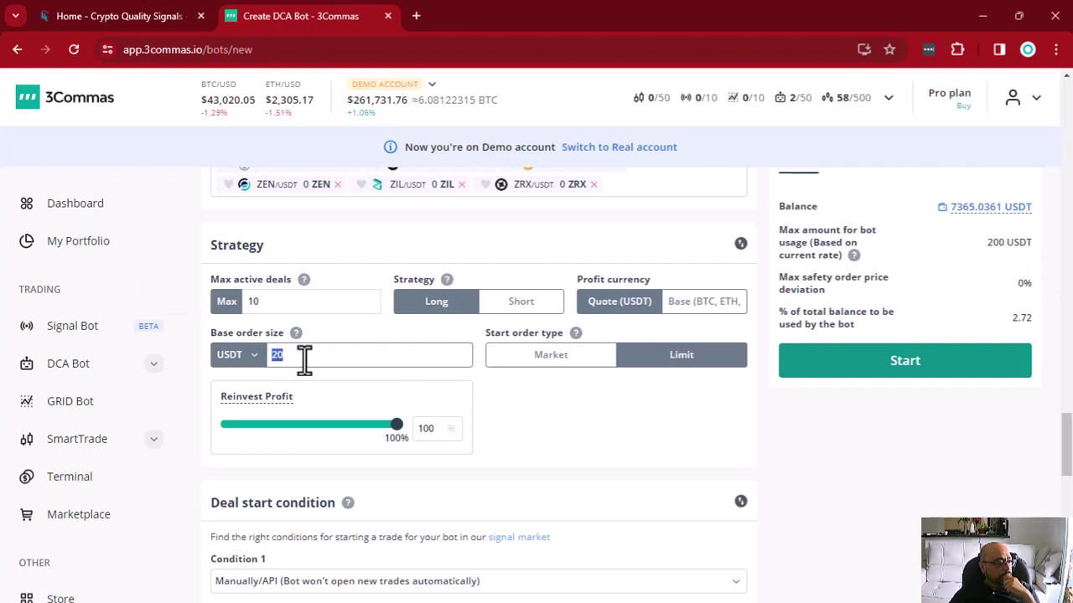
pyautogui.click(305, 356)
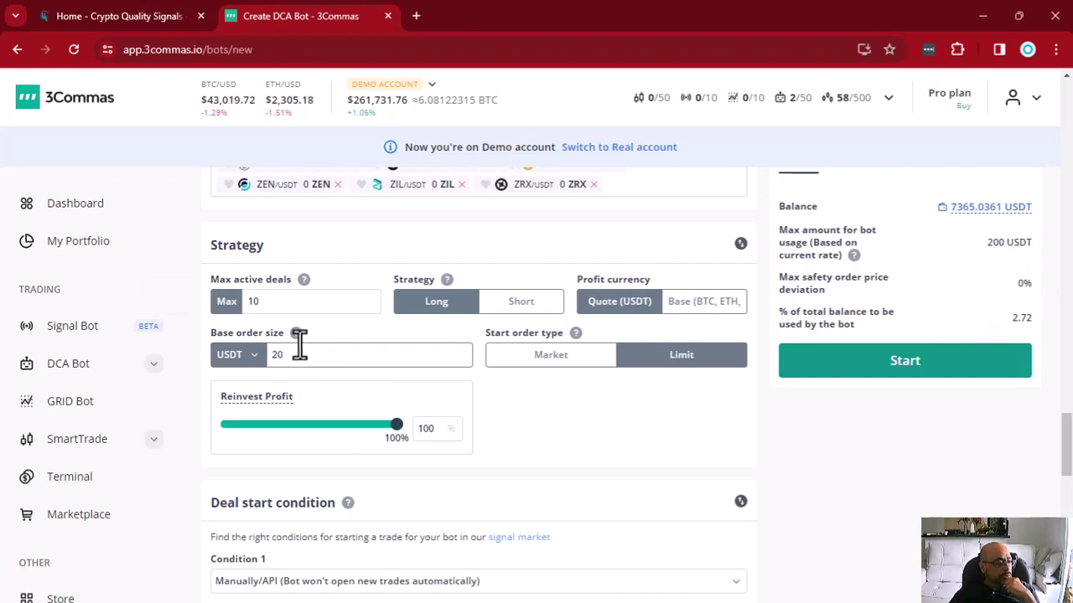
pyautogui.doubleClick(341, 303)
pyautogui.click(321, 304)
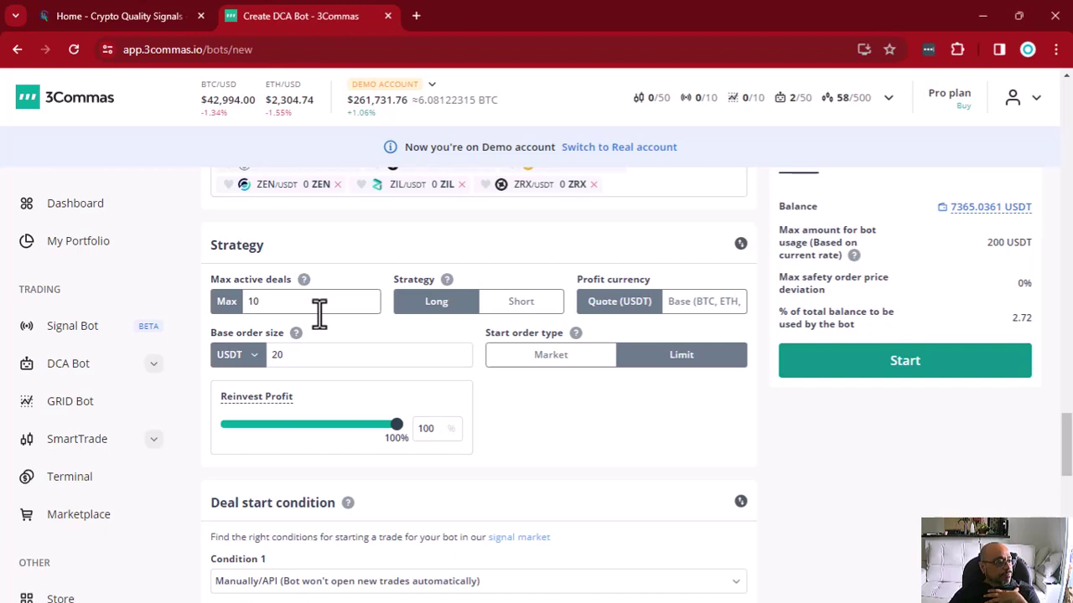
pyautogui.moveTo(435, 309)
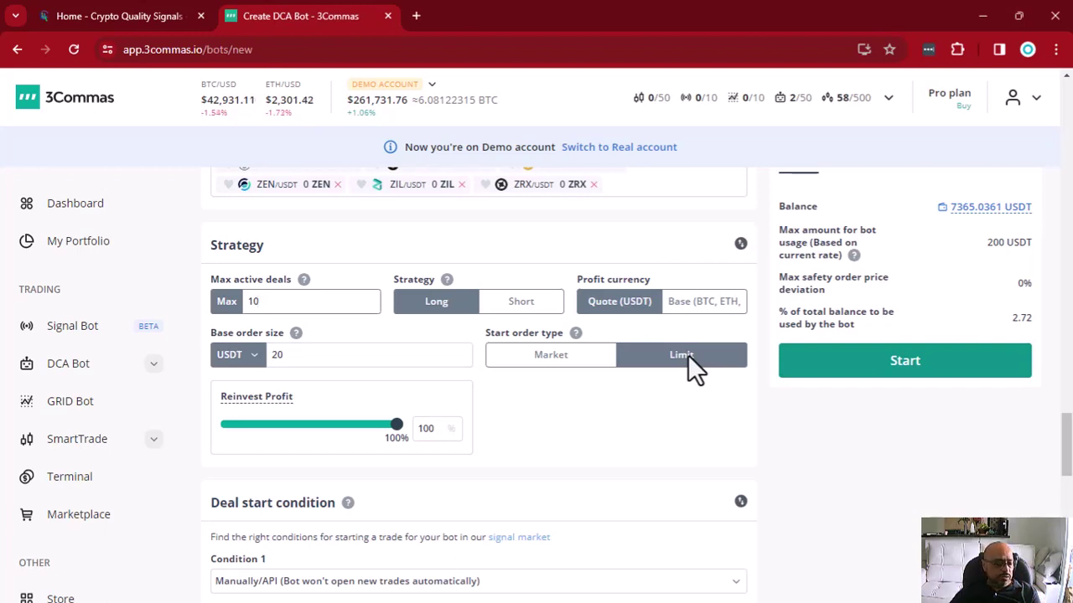
# Set the start order type to Market and reduce Reinvest Profit to 0% in the Strategy settings
pyautogui.click(534, 358)
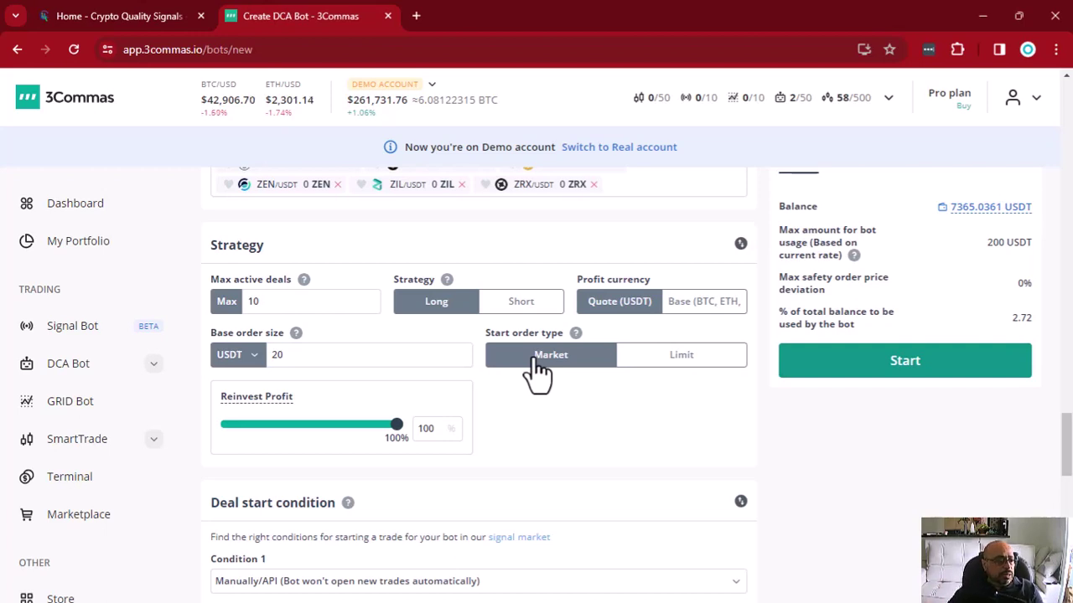
pyautogui.click(695, 362)
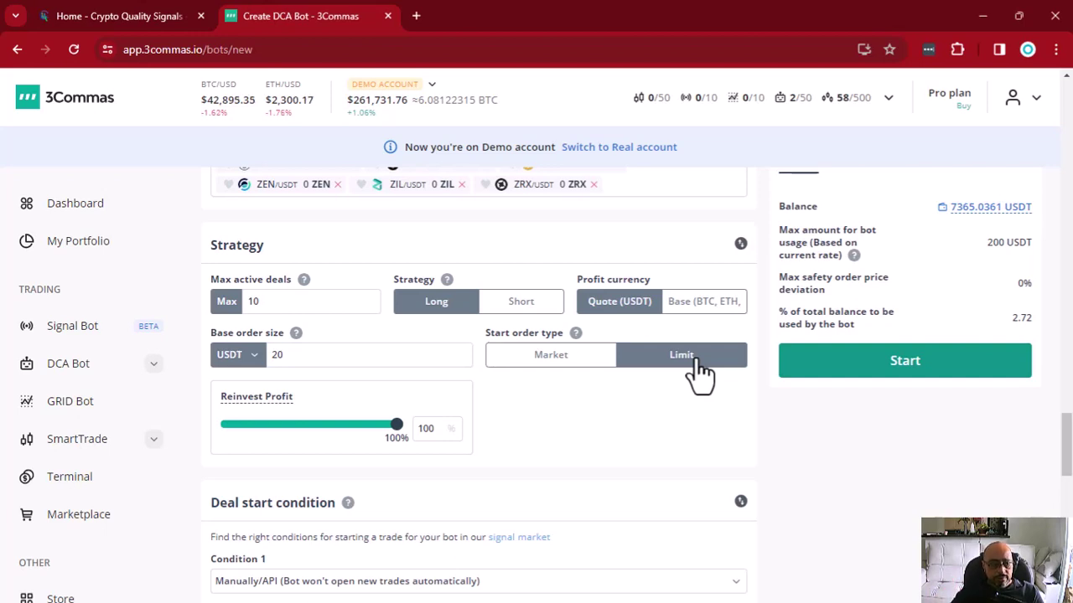
pyautogui.click(531, 359)
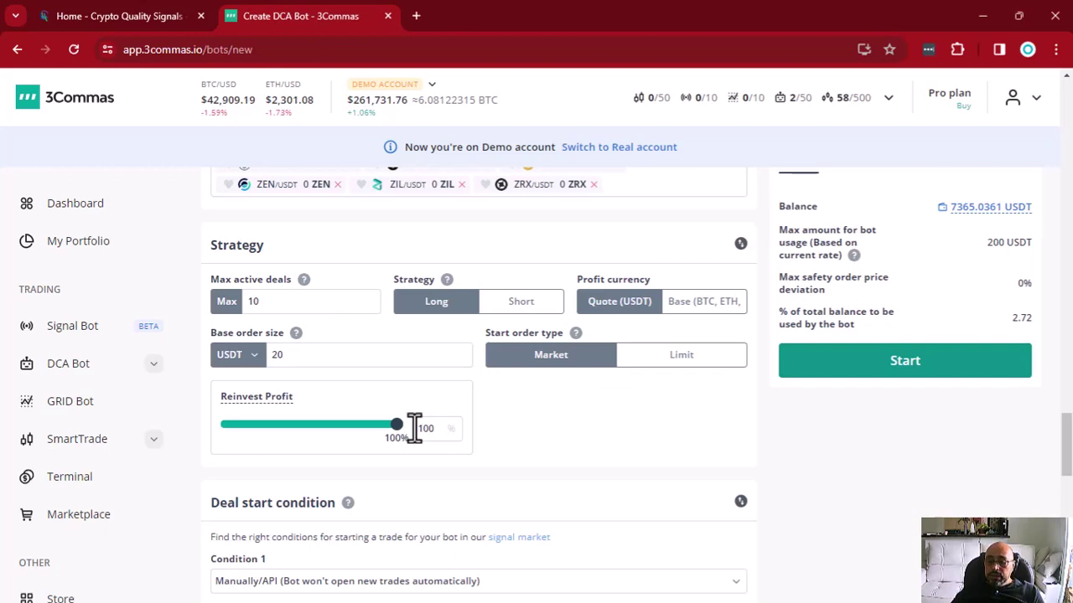
pyautogui.moveTo(400, 442)
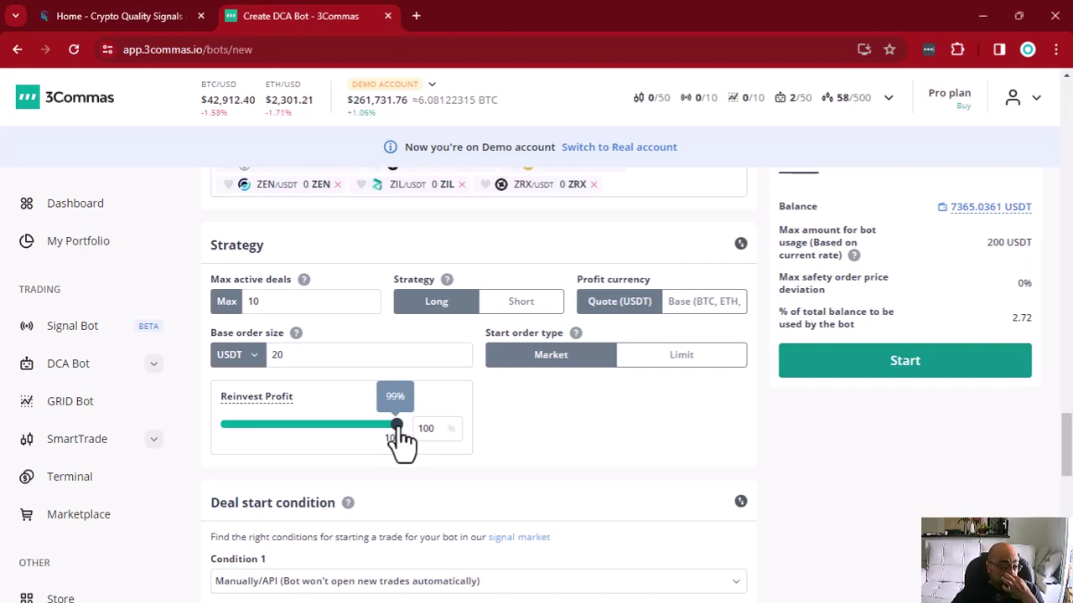
pyautogui.moveTo(394, 429); pyautogui.dragTo(209, 429)
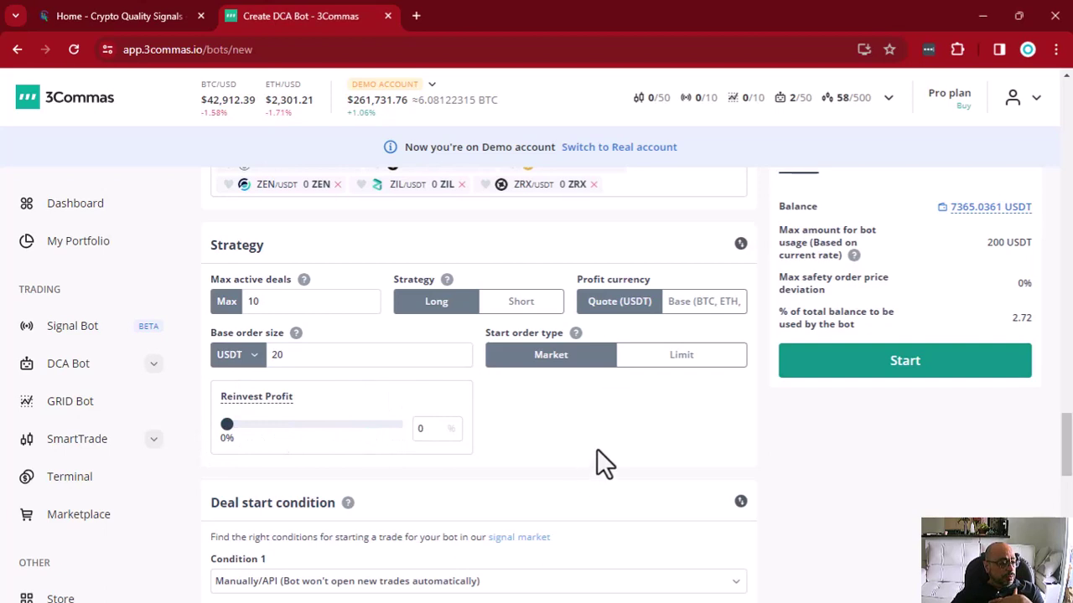
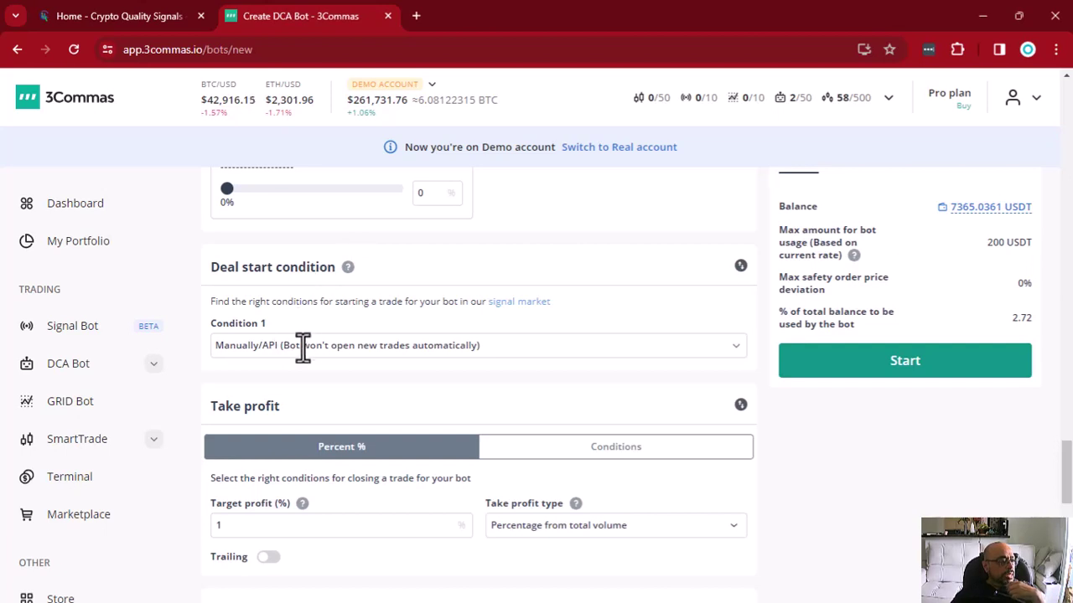
# Set deal start Condition 1 to Crypto Quality Signals, keeping it as the only start condition
pyautogui.click(311, 346)
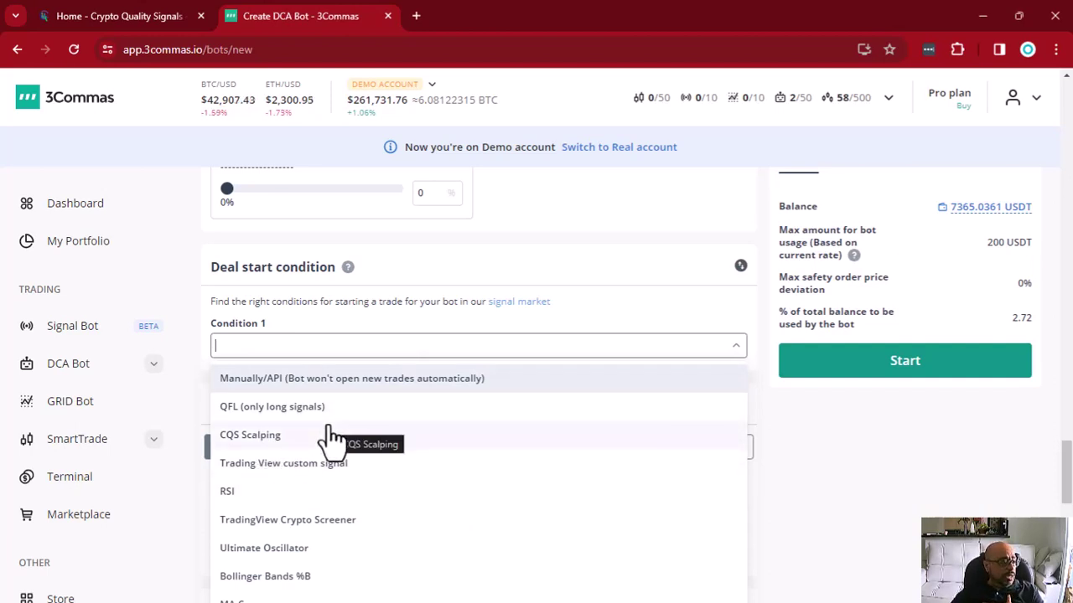
pyautogui.scroll(-2, 331, 438)
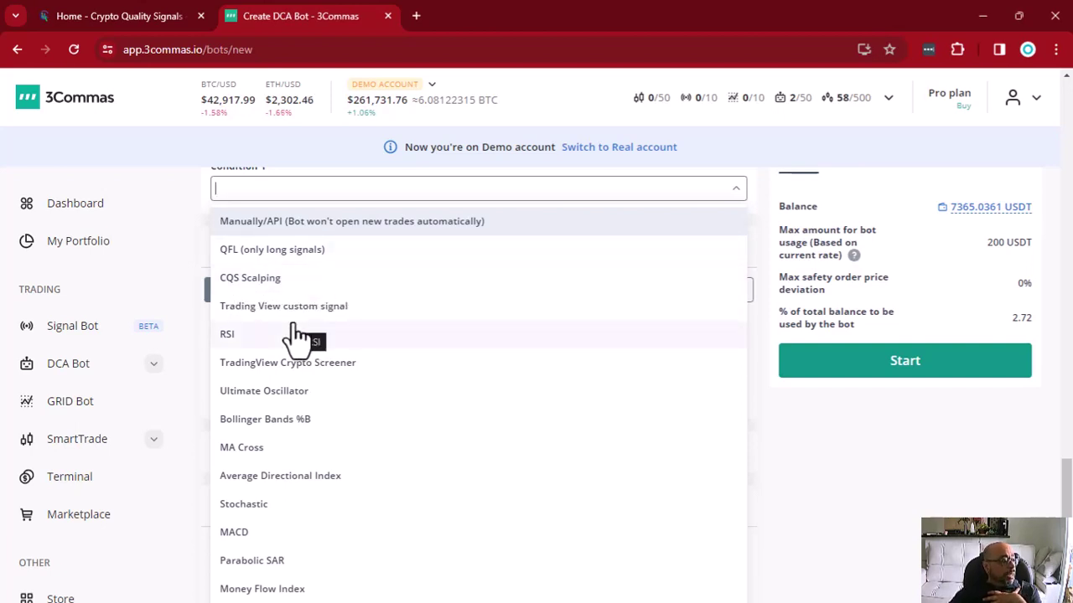
pyautogui.scroll(-3, 297, 338)
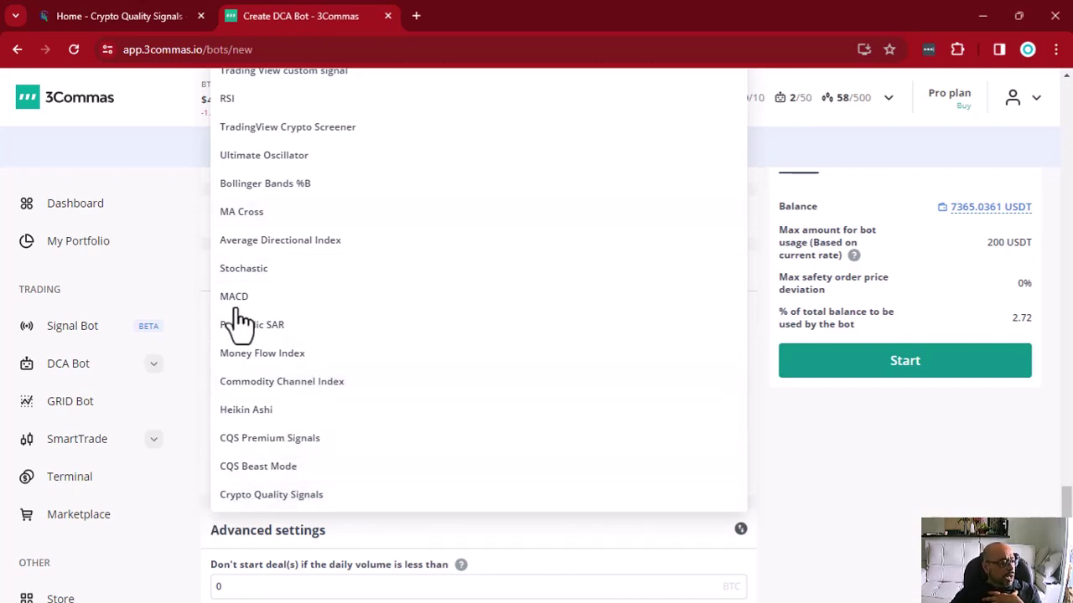
pyautogui.click(243, 496)
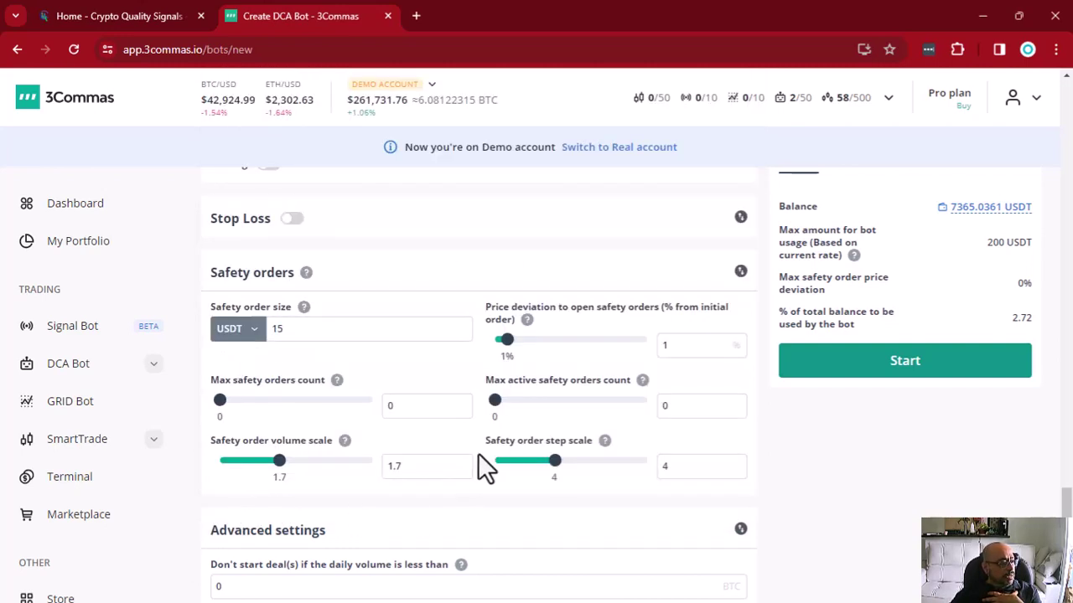
pyautogui.scroll(5, 352, 282)
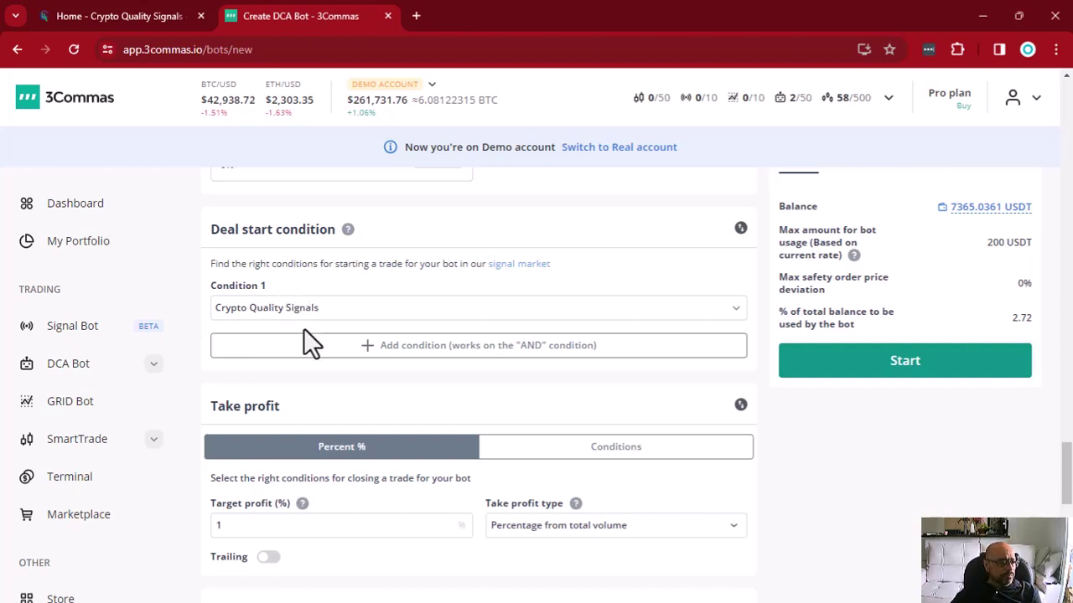
pyautogui.click(425, 348)
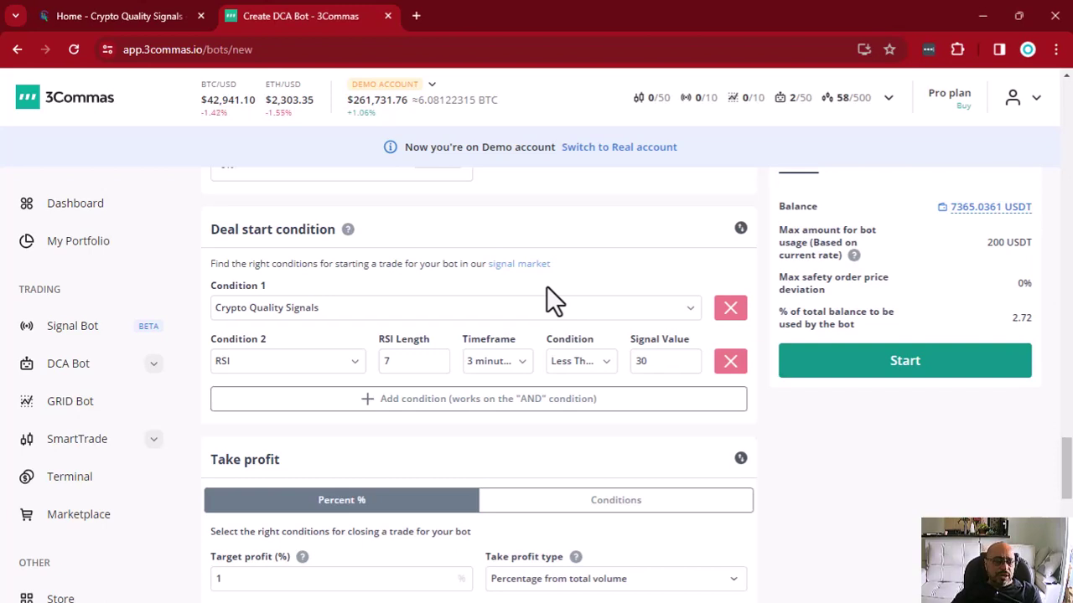
pyautogui.click(730, 361)
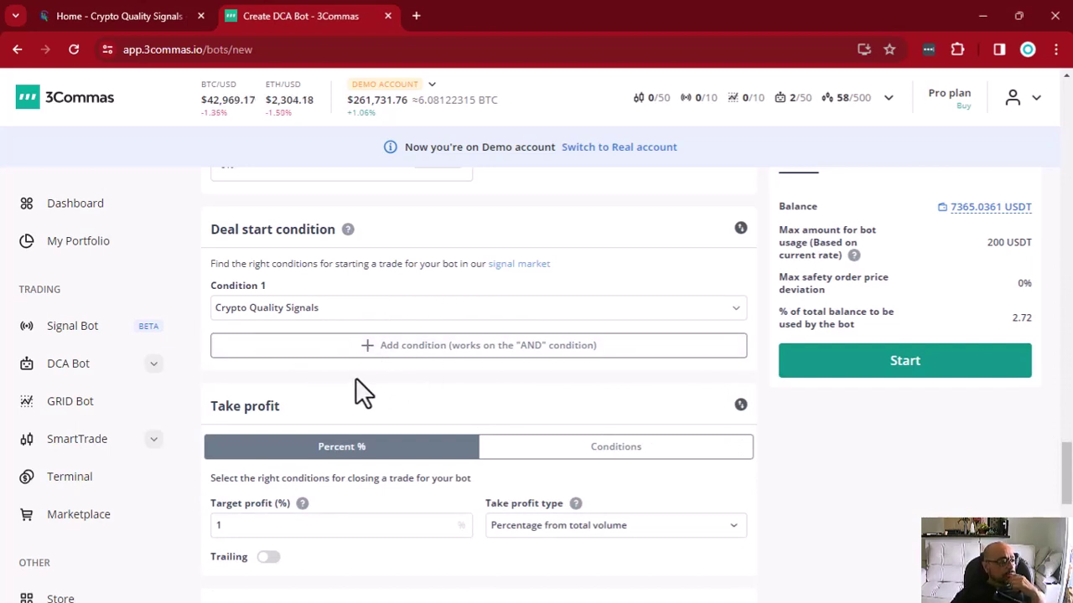
# Examine the condition-based Take profit mode and its available signals, then return to Percent % mode
pyautogui.scroll(-3, 294, 380)
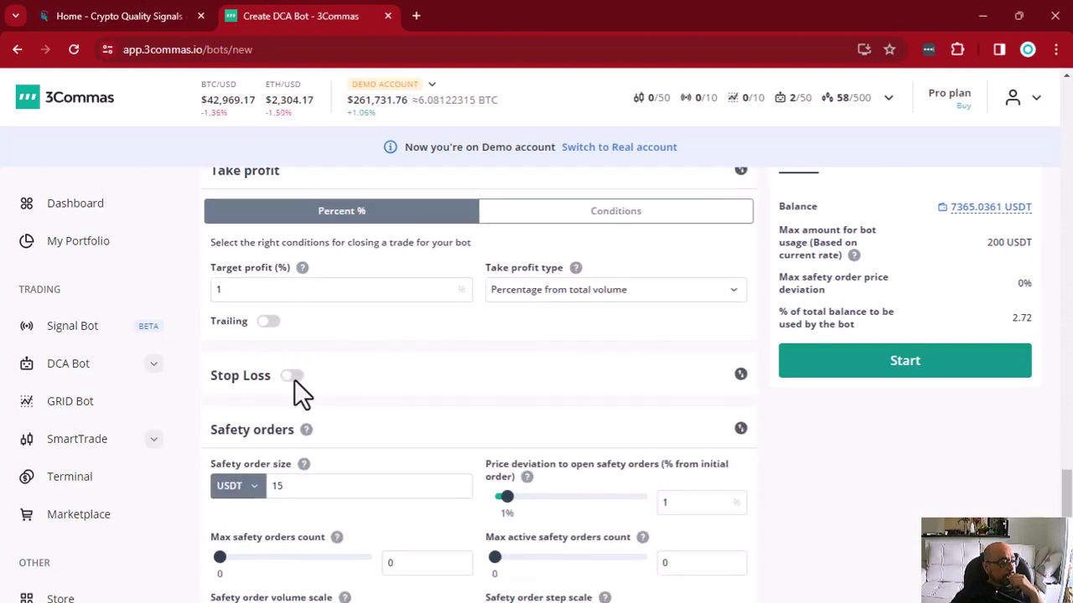
pyautogui.scroll(1, 294, 381)
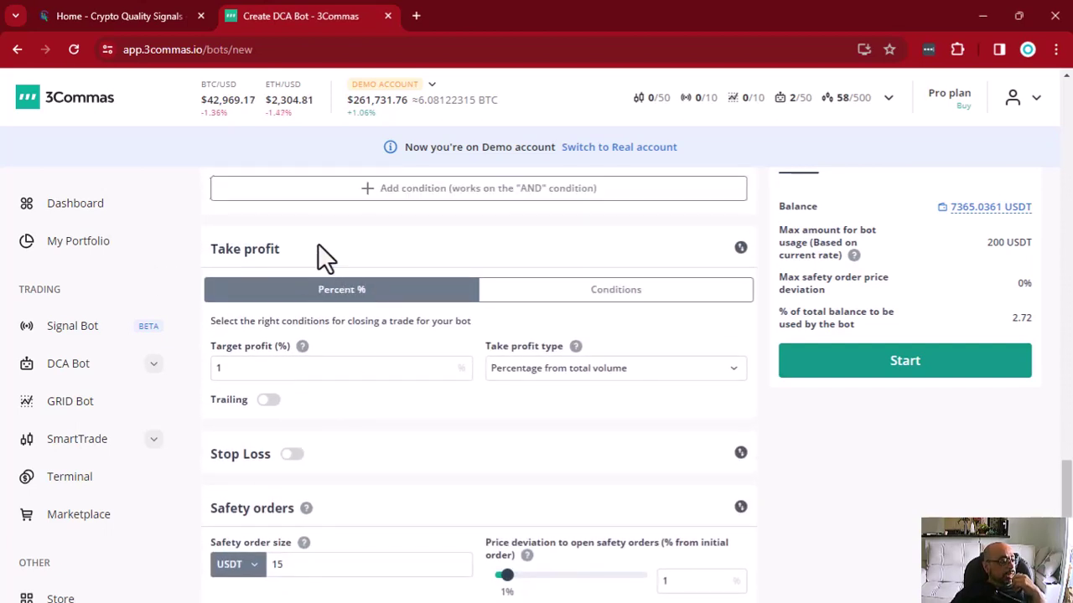
pyautogui.click(546, 293)
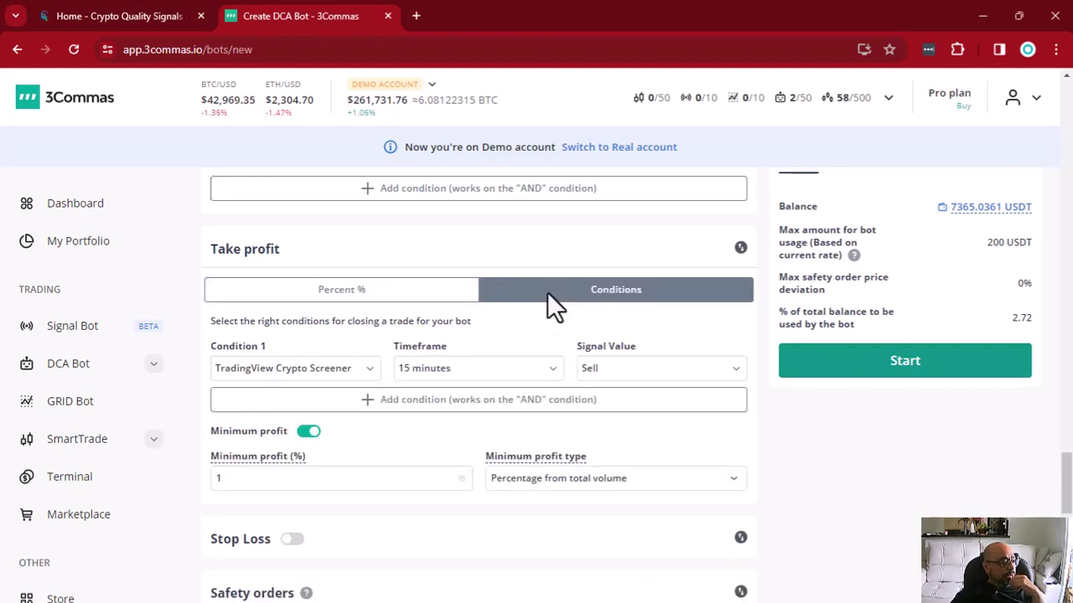
pyautogui.click(400, 292)
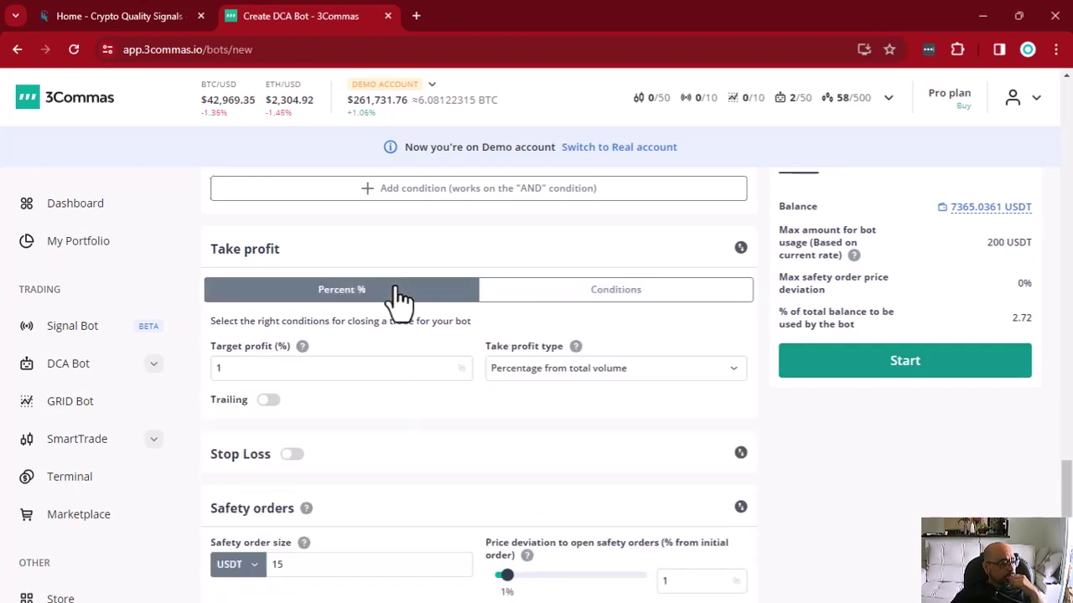
pyautogui.click(538, 289)
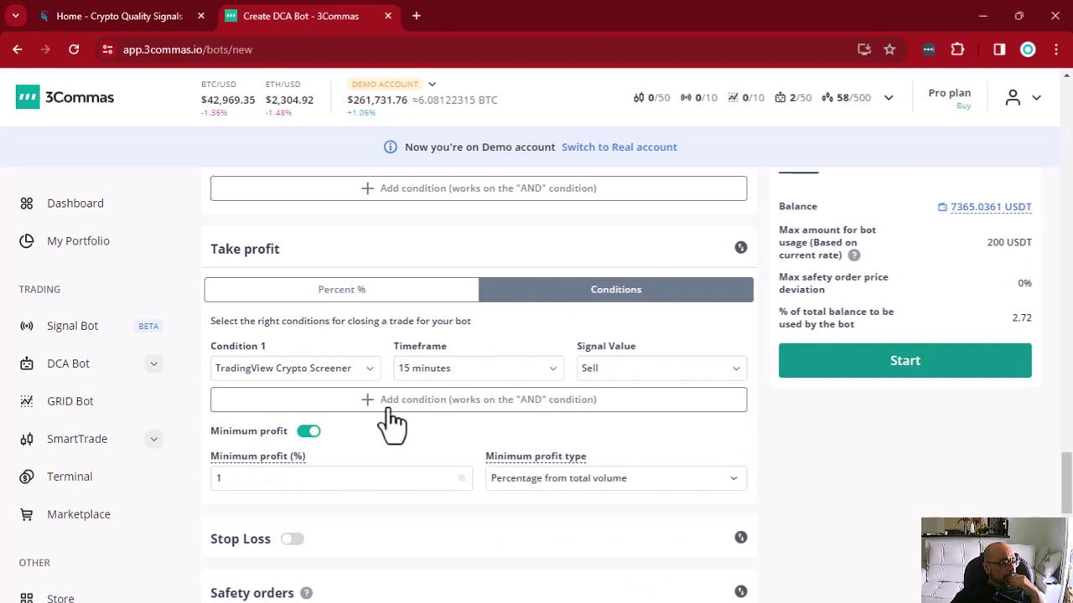
pyautogui.click(350, 367)
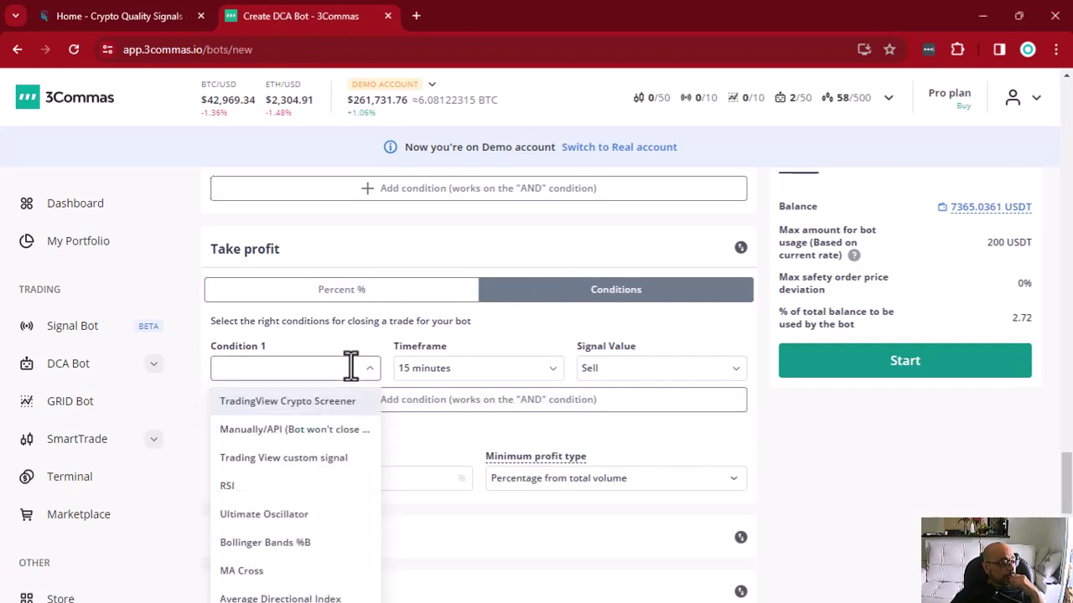
pyautogui.click(350, 367)
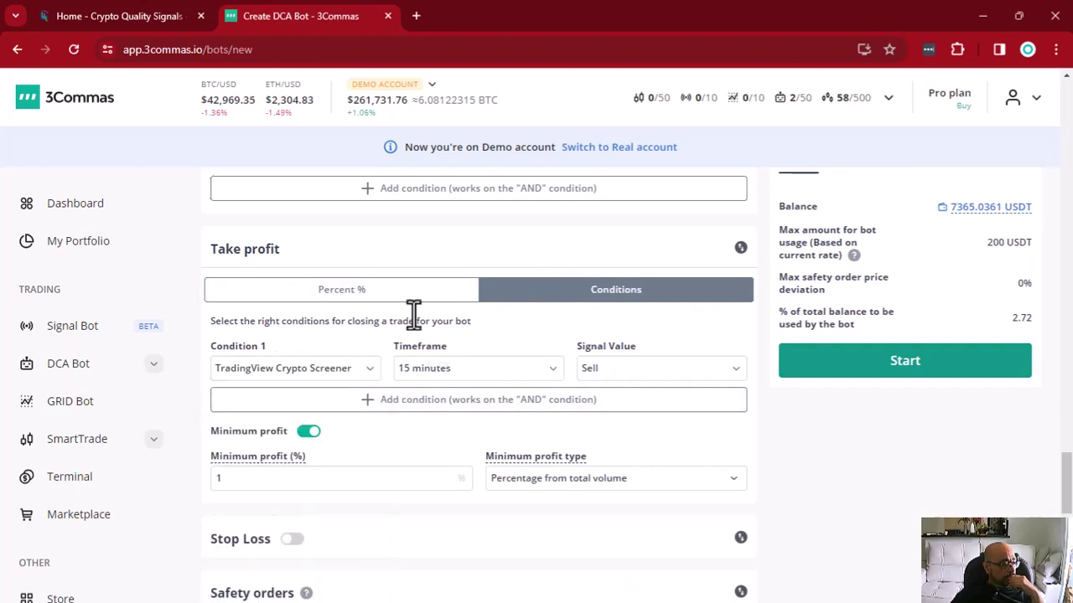
pyautogui.click(338, 297)
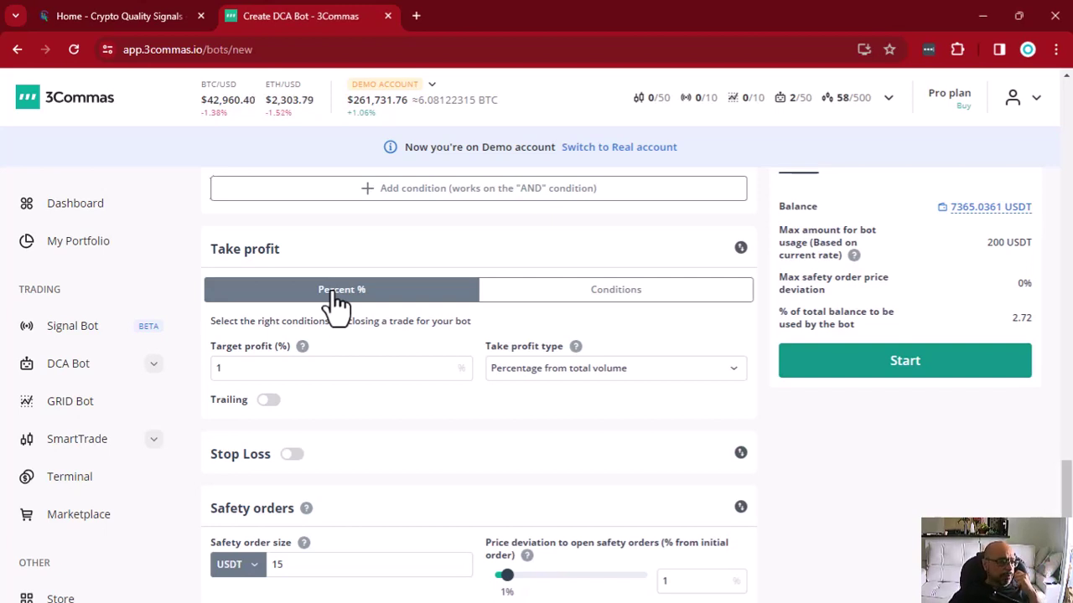
# Set the target profit to 1.50% with Percentage from total volume as the take profit type
pyautogui.click(252, 371)
pyautogui.doubleClick(281, 368)
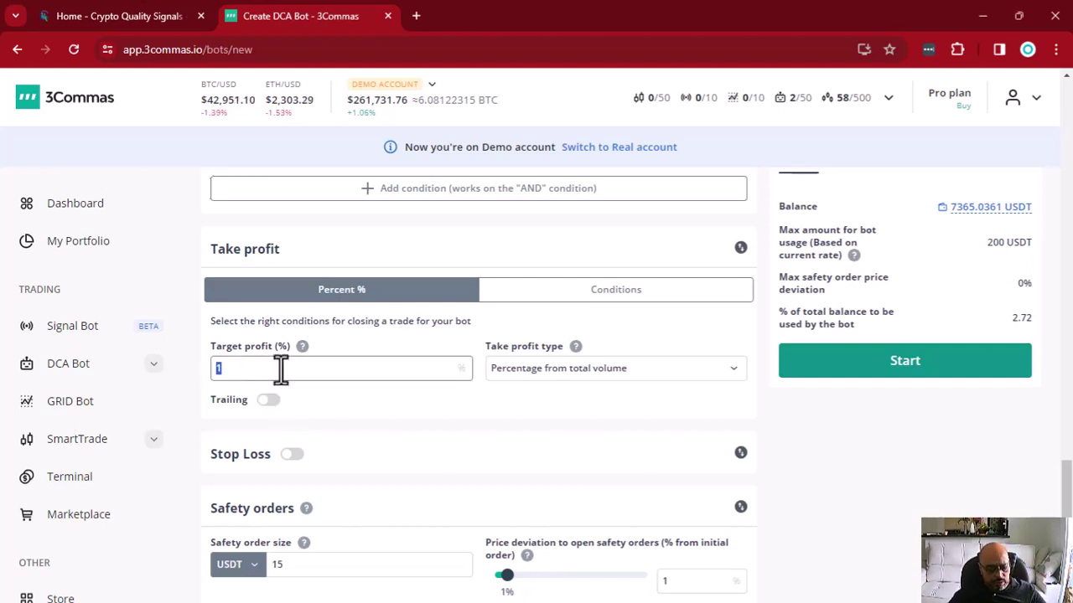
pyautogui.write('1.50')
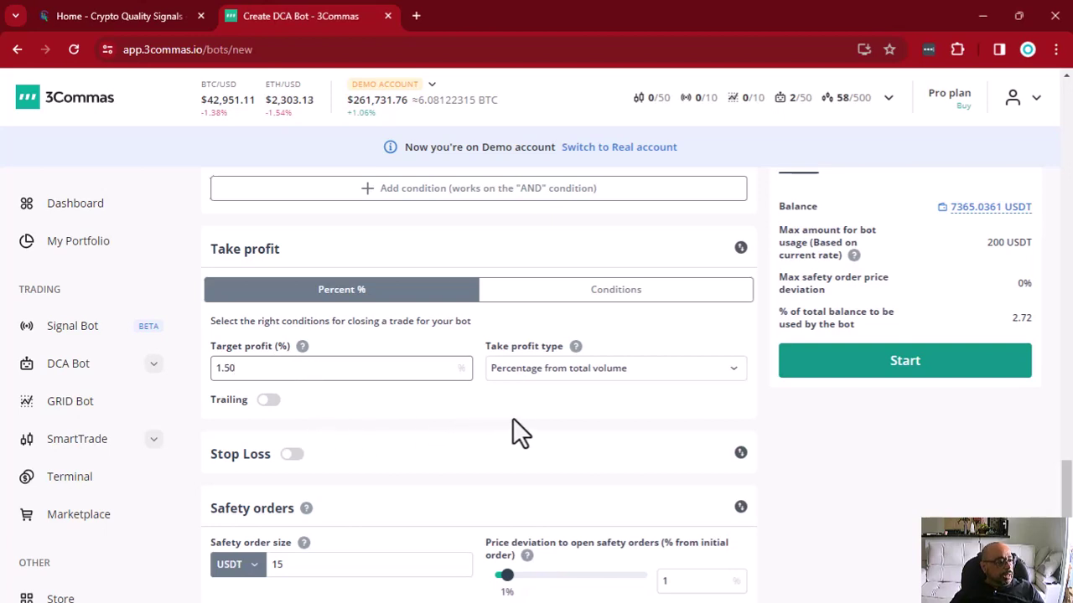
pyautogui.click(557, 369)
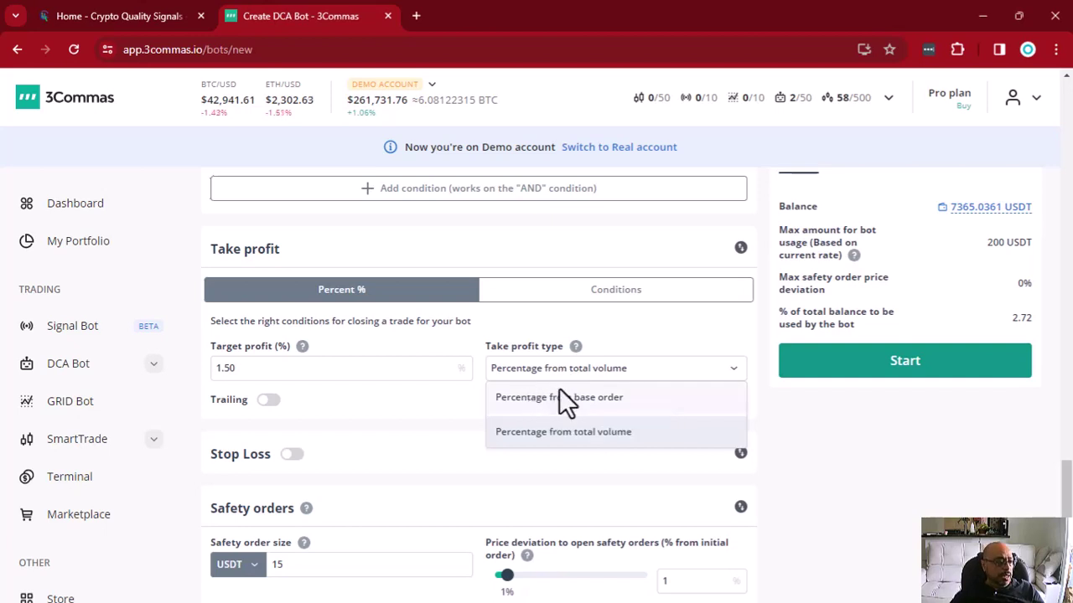
pyautogui.click(577, 431)
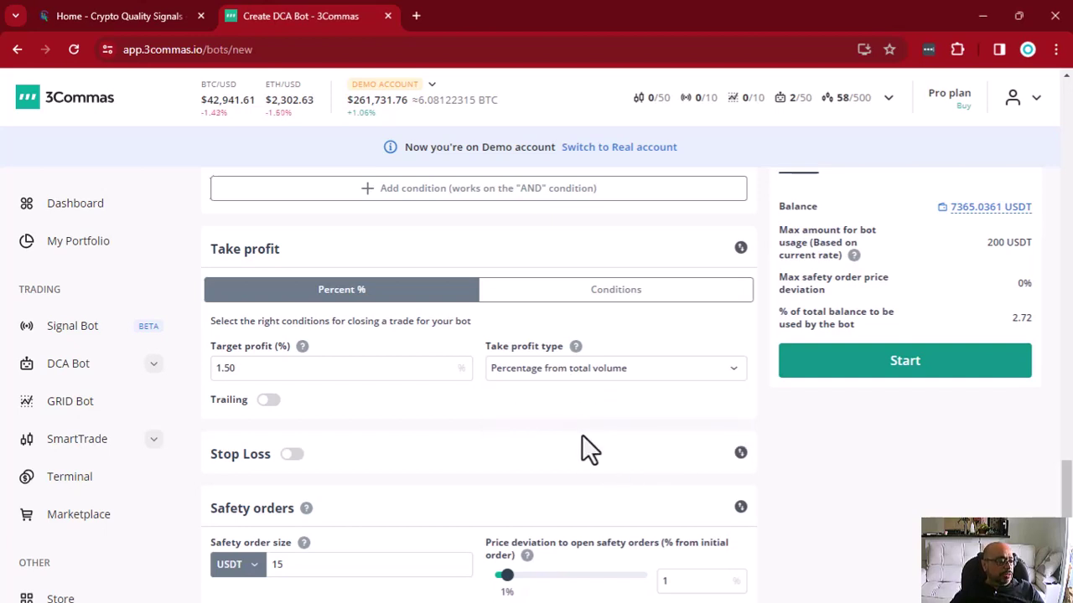
pyautogui.click(587, 377)
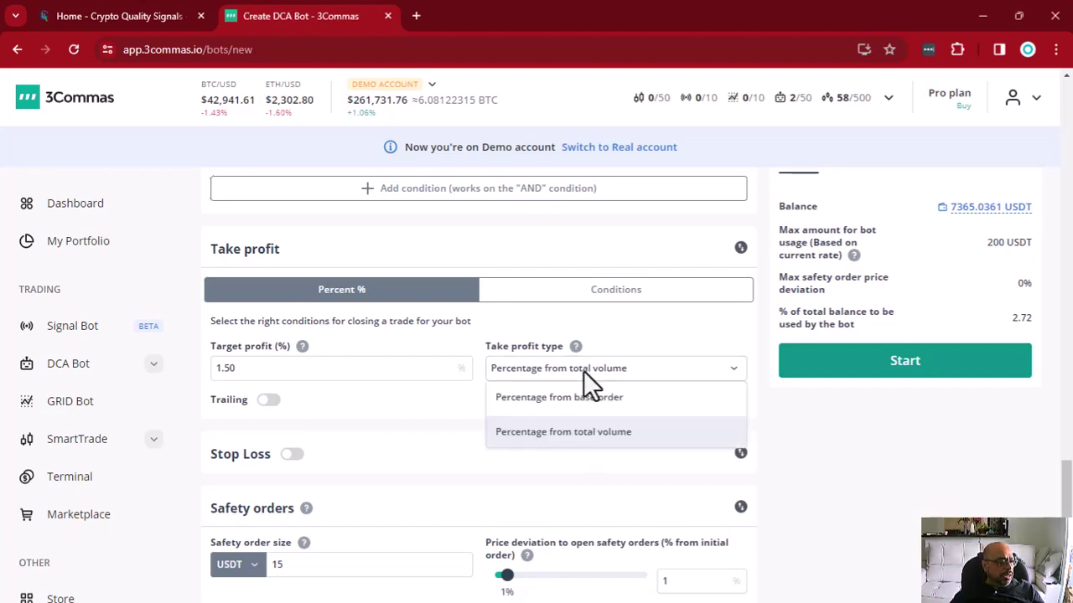
pyautogui.click(526, 434)
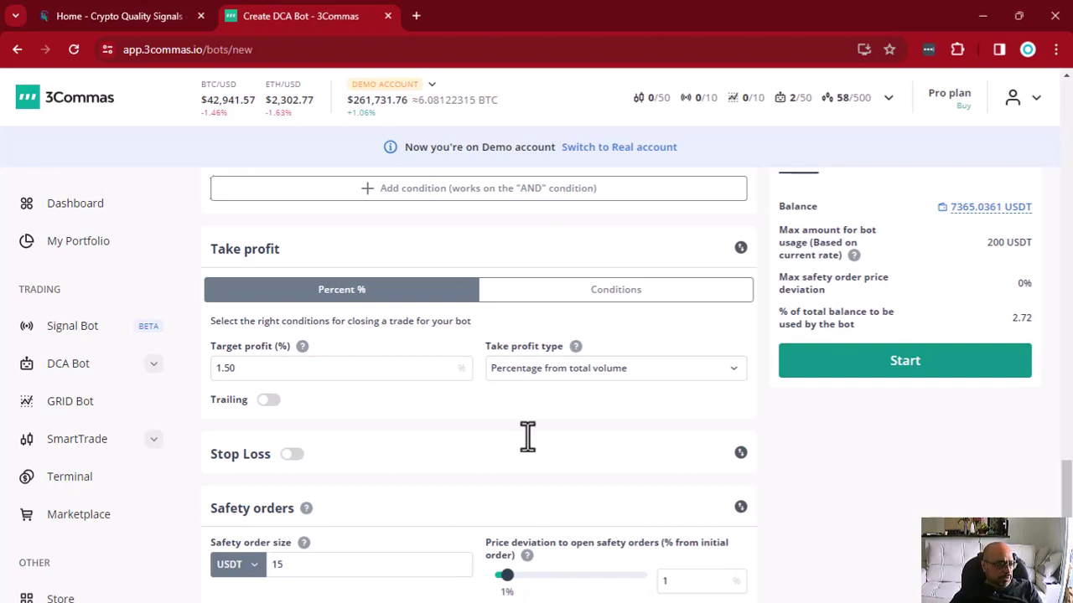
# Enable Trailing for the take profit and open the trailing deviation value for editing
pyautogui.click(269, 400)
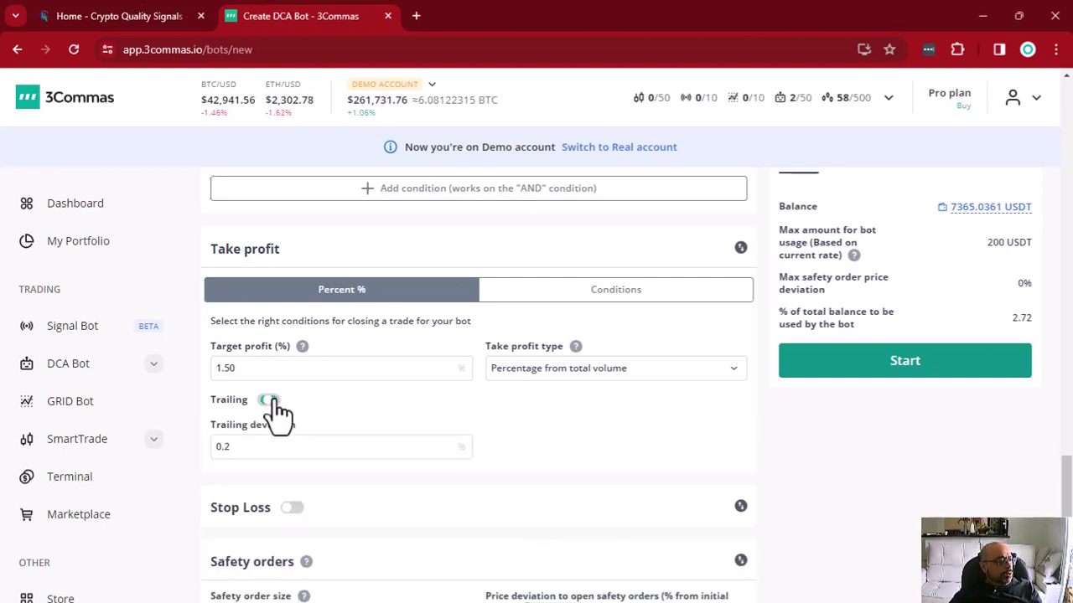
pyautogui.click(257, 452)
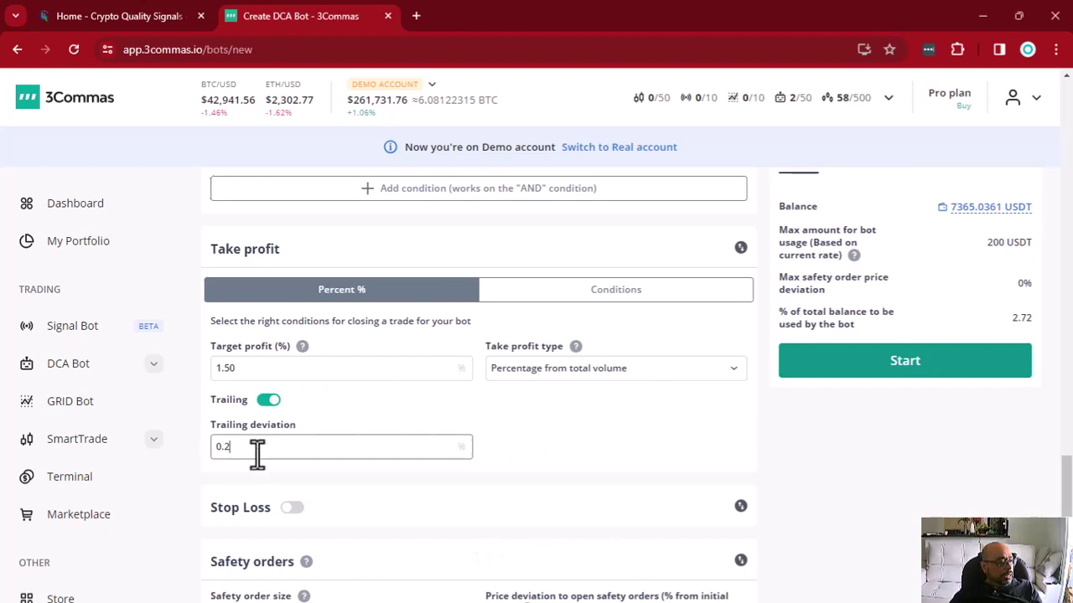
pyautogui.click(257, 452)
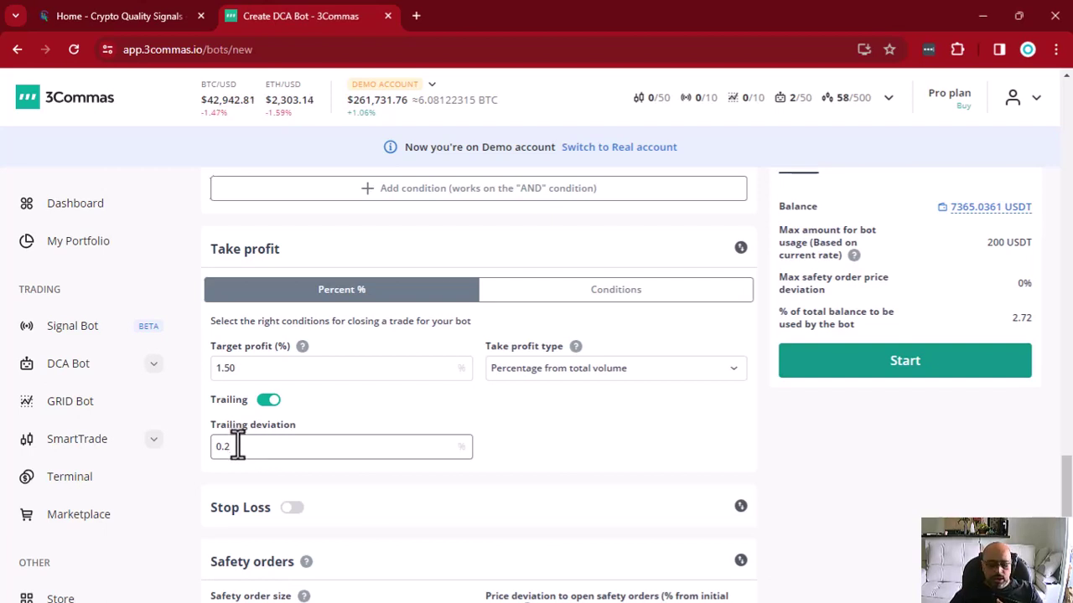
# Set the take profit trailing deviation to 0.3%
pyautogui.press('BackSpace')
pyautogui.write('3')
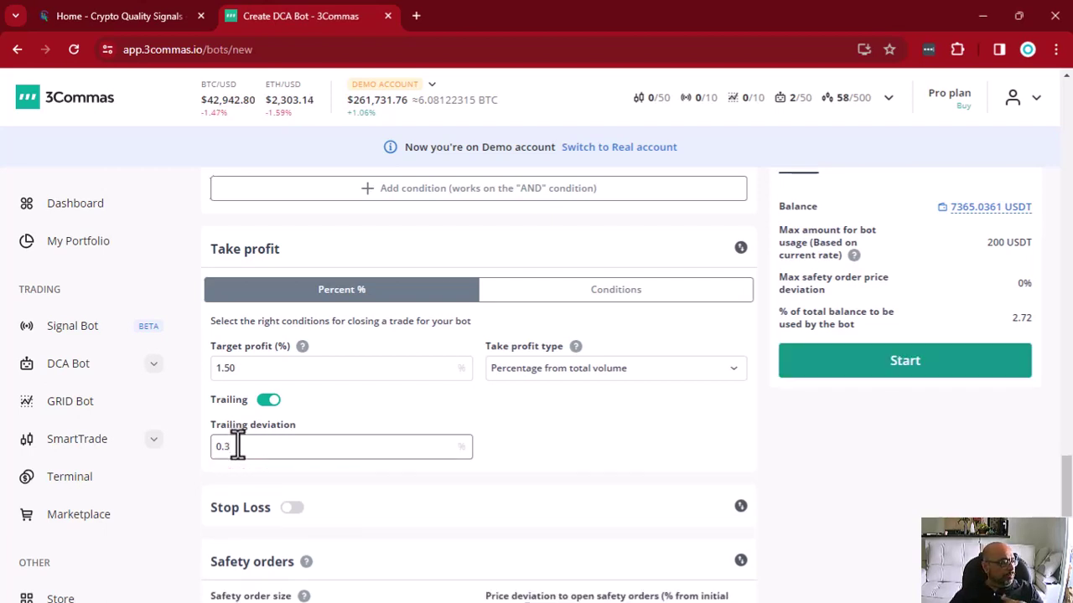
pyautogui.click(547, 431)
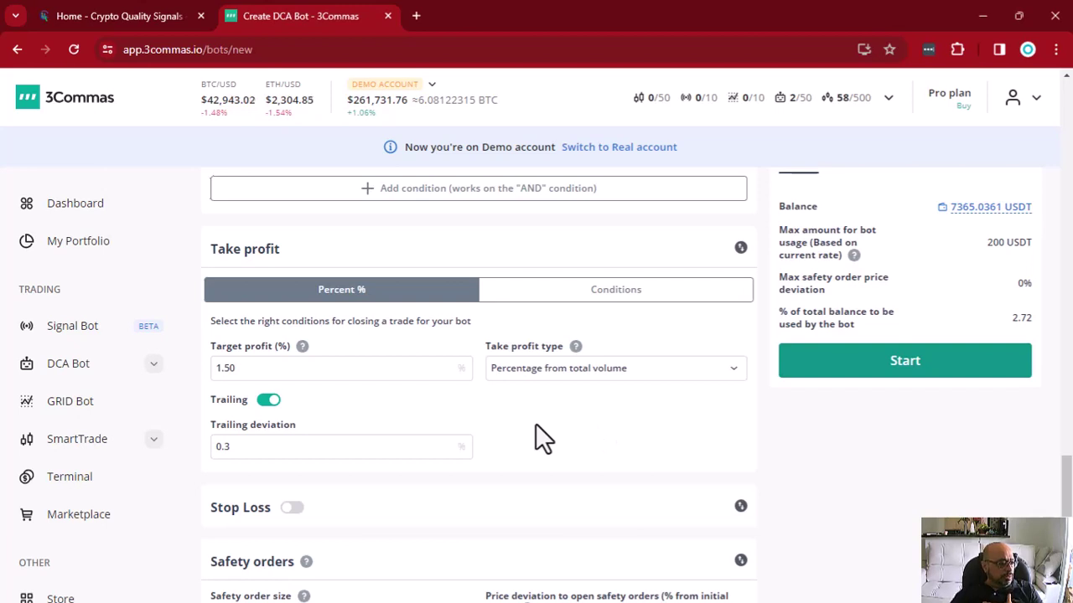
# Enable Stop Loss for the bot and set the stop loss percentage to 3%
pyautogui.scroll(-4, 536, 423)
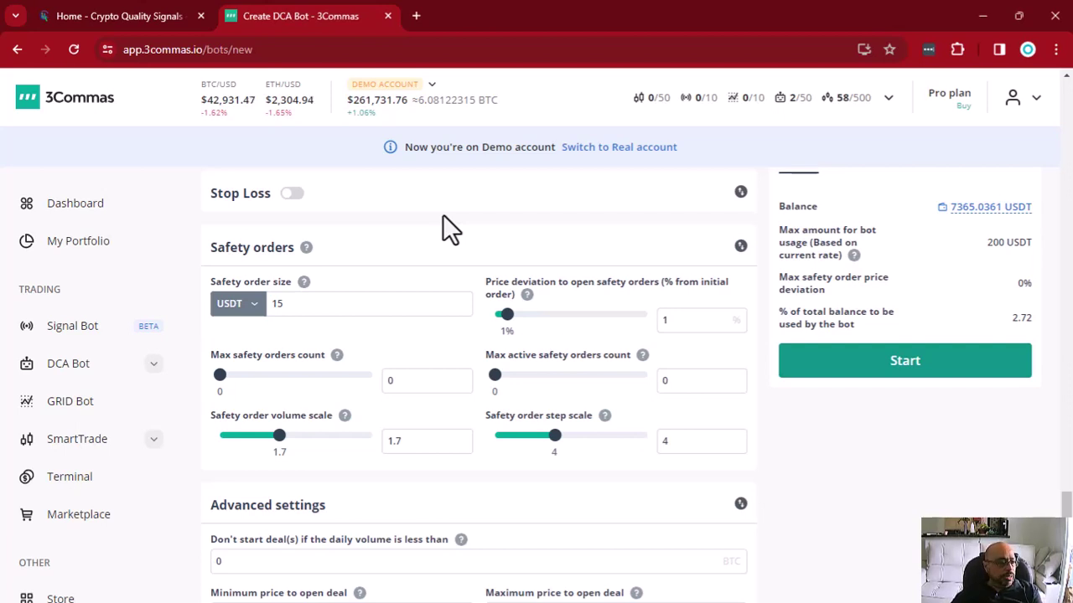
pyautogui.click(290, 194)
pyautogui.click(244, 262)
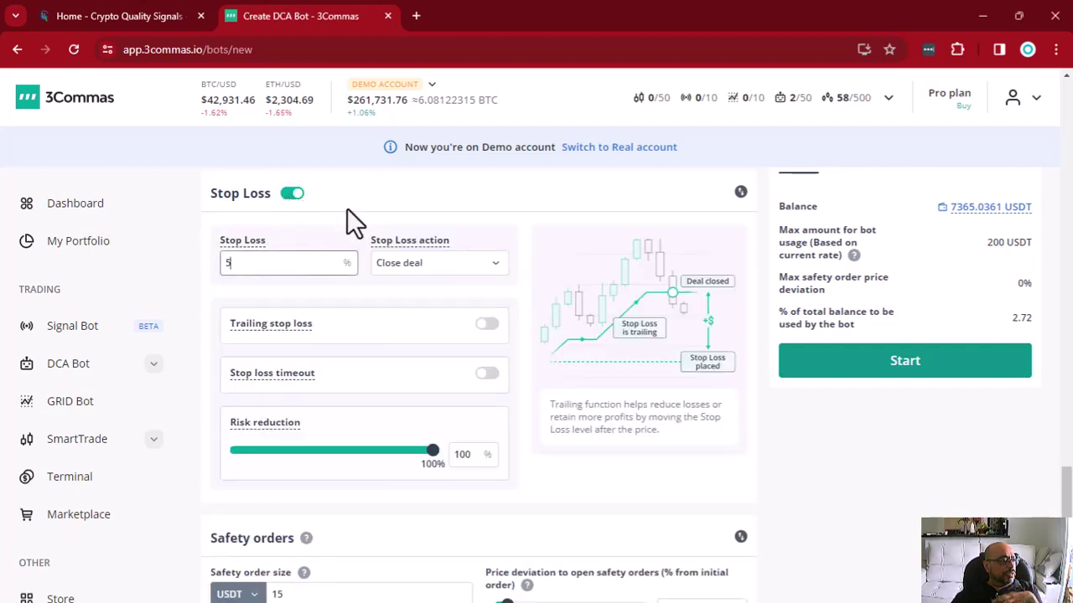
pyautogui.click(349, 204)
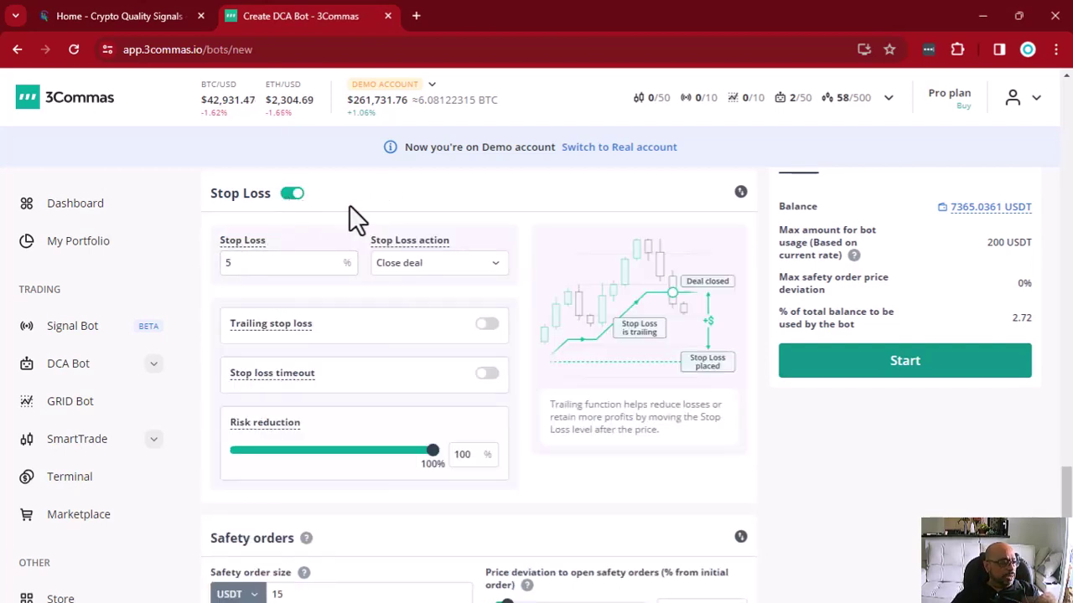
pyautogui.doubleClick(251, 266)
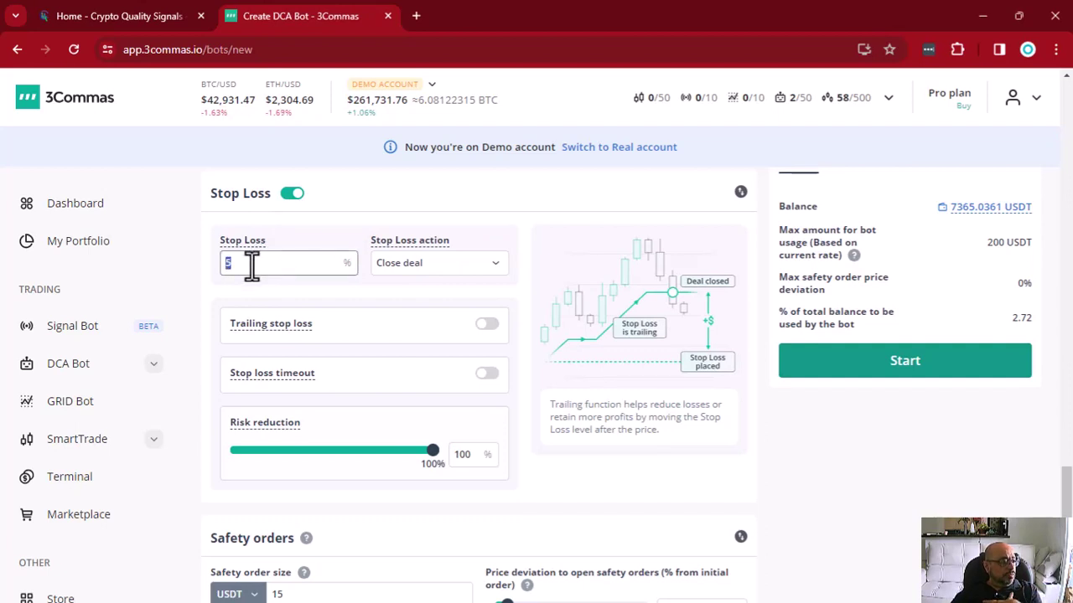
pyautogui.write('3')
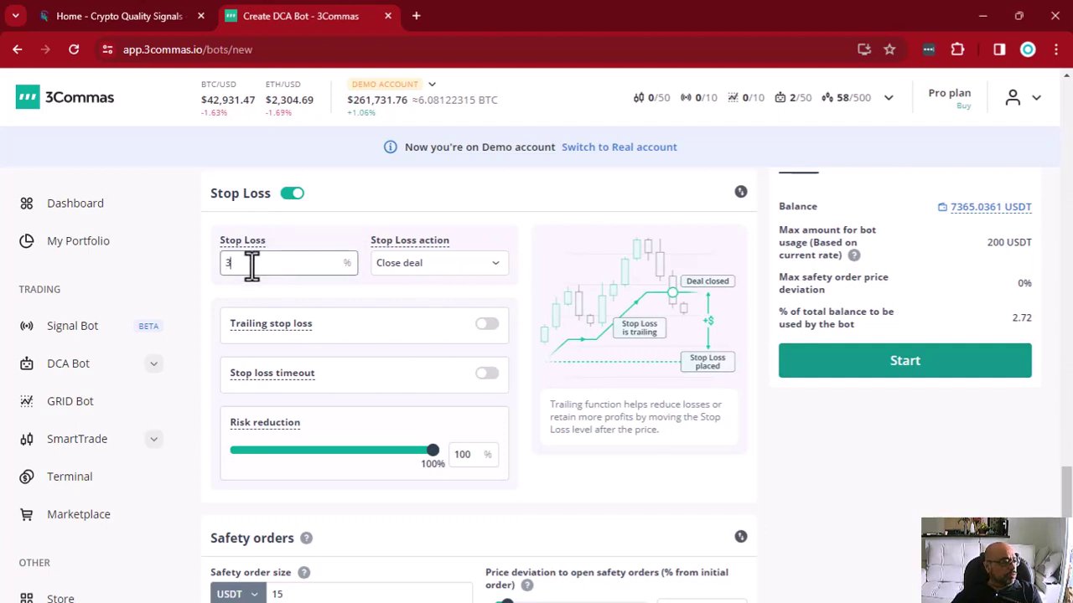
pyautogui.click(326, 220)
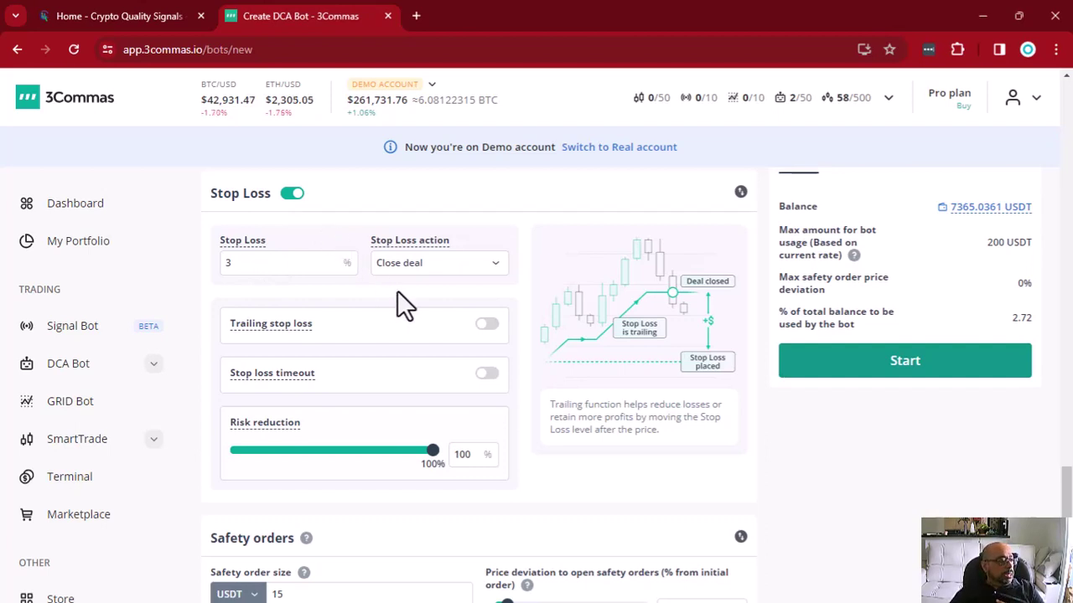
pyautogui.click(283, 263)
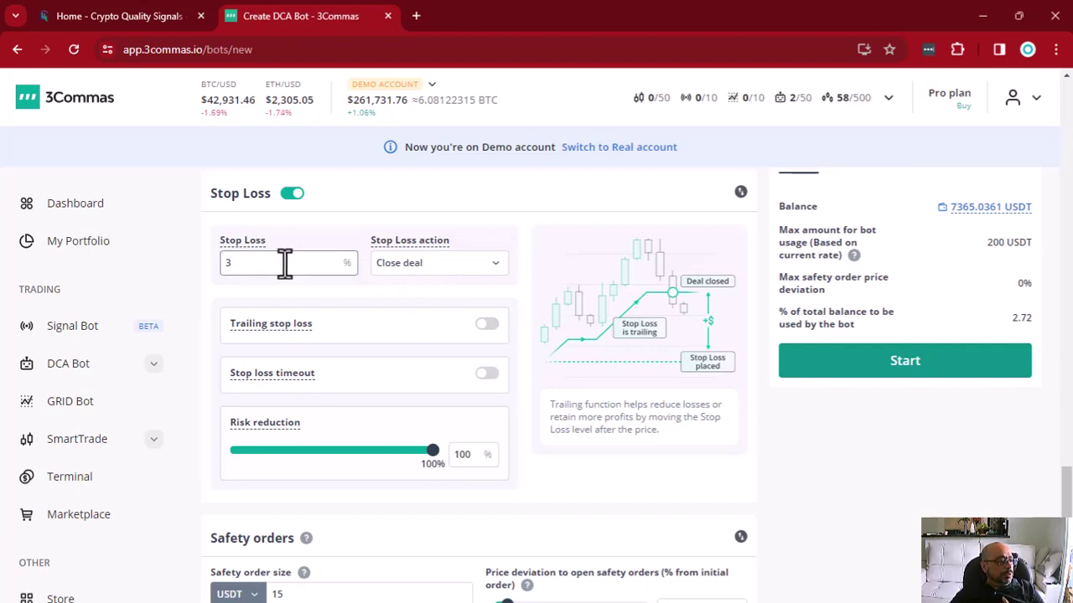
# Compare the stop loss actions Close deal and Close deal & Stop bot, and choose Close deal & Stop bot
pyautogui.click(464, 264)
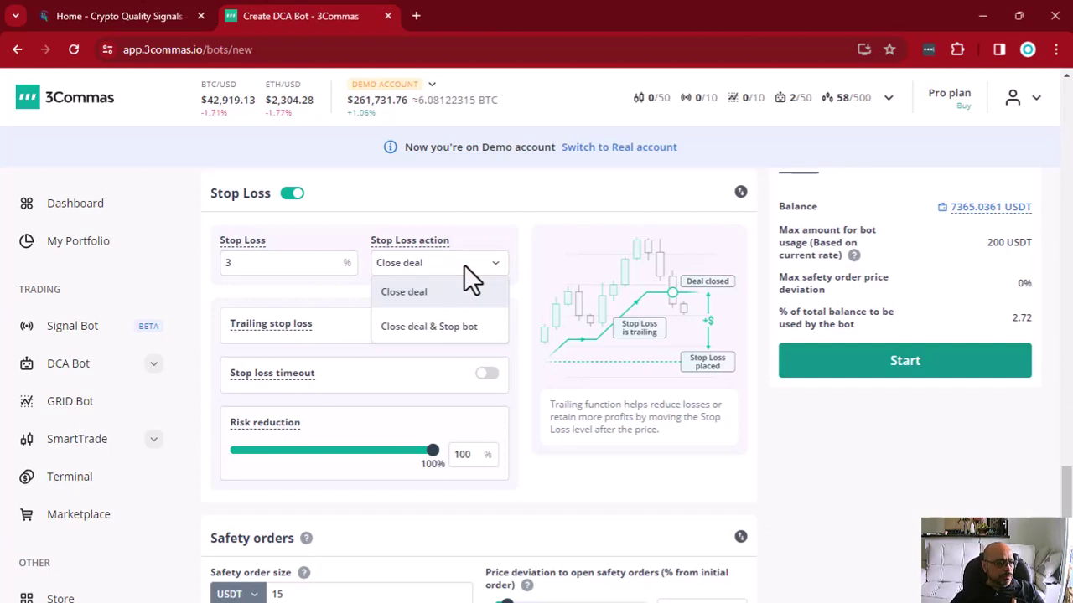
pyautogui.click(433, 328)
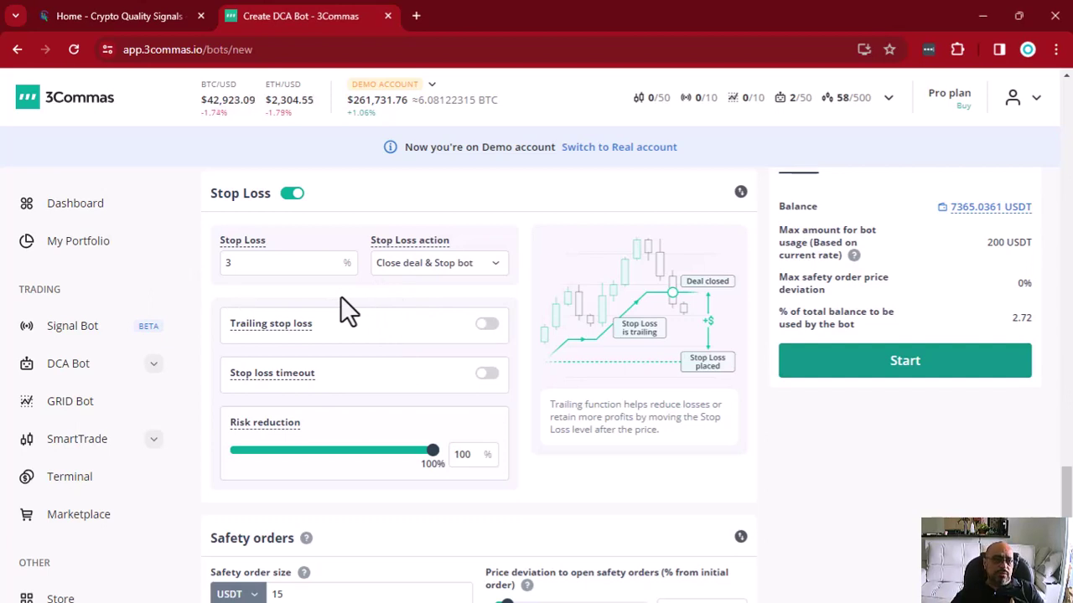
pyautogui.click(441, 263)
pyautogui.click(424, 290)
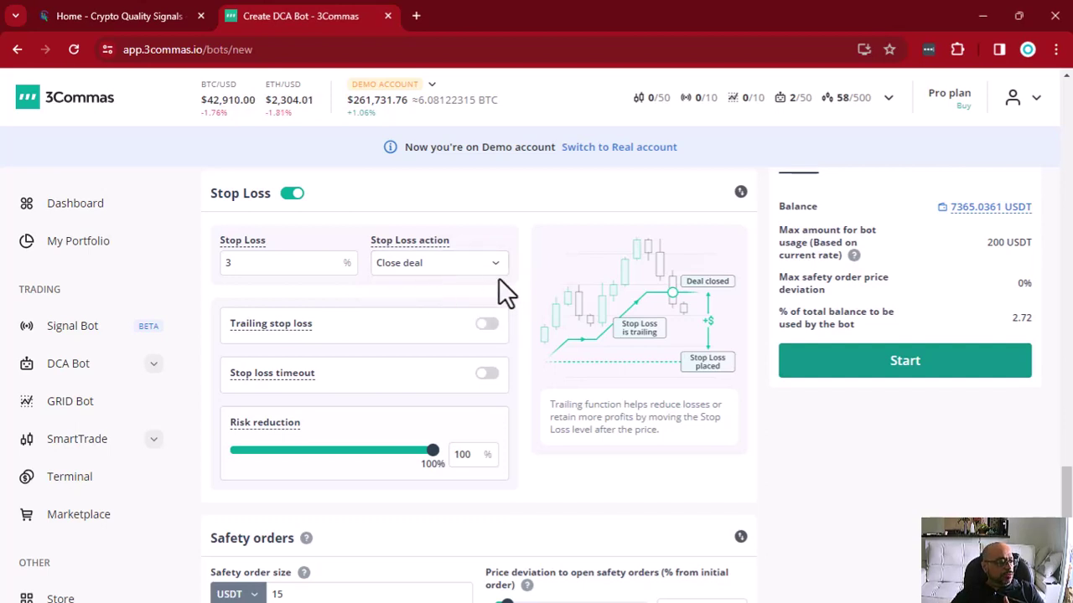
pyautogui.click(477, 263)
pyautogui.click(412, 326)
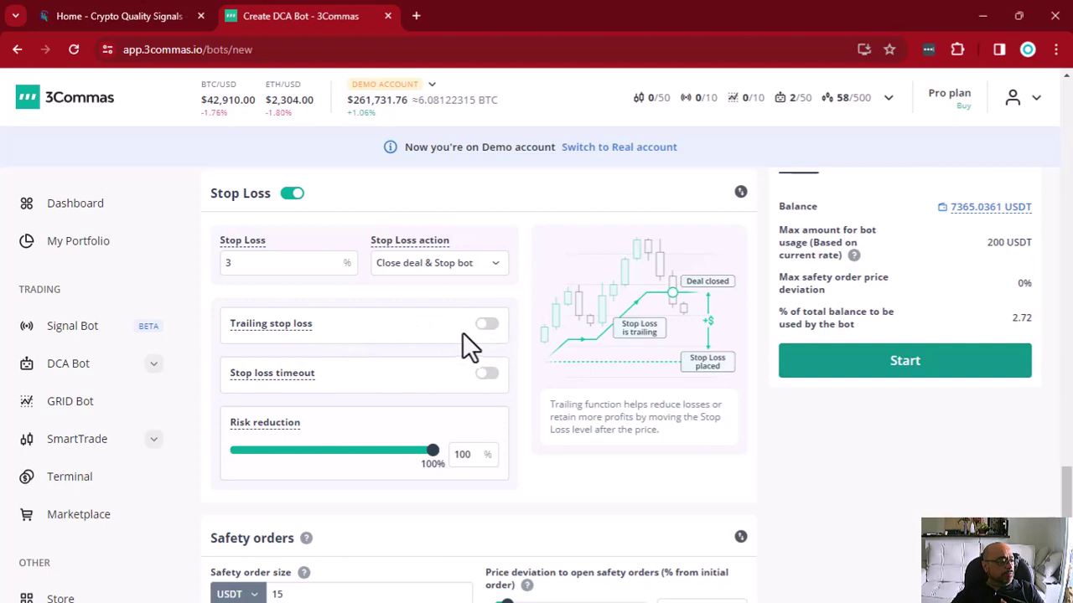
# Try Trailing stop loss, then a Stop loss timeout of 120 seconds, and switch both options off again
pyautogui.click(487, 327)
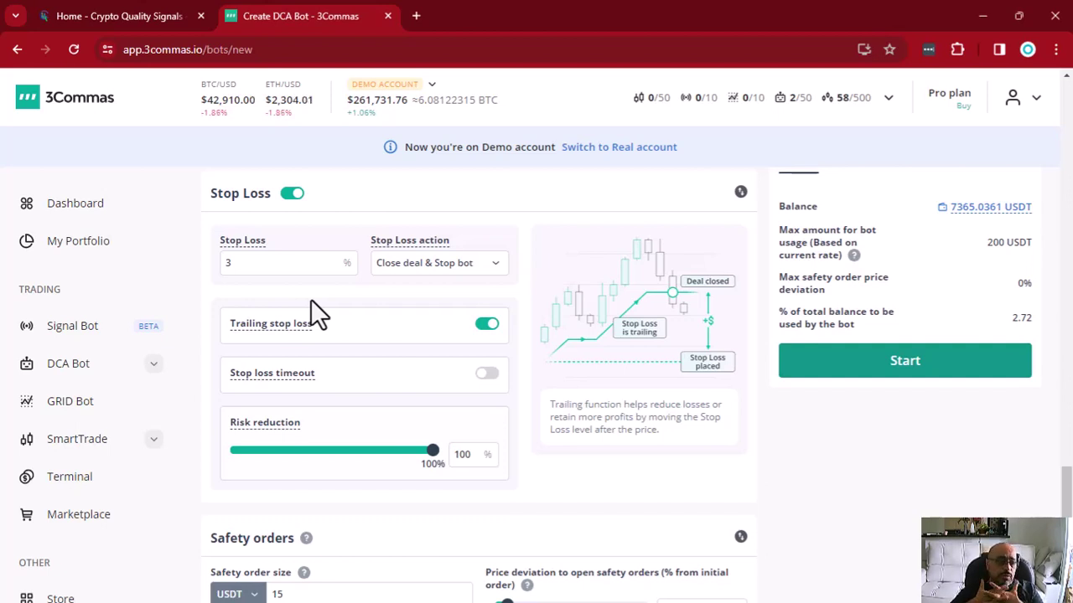
pyautogui.click(486, 327)
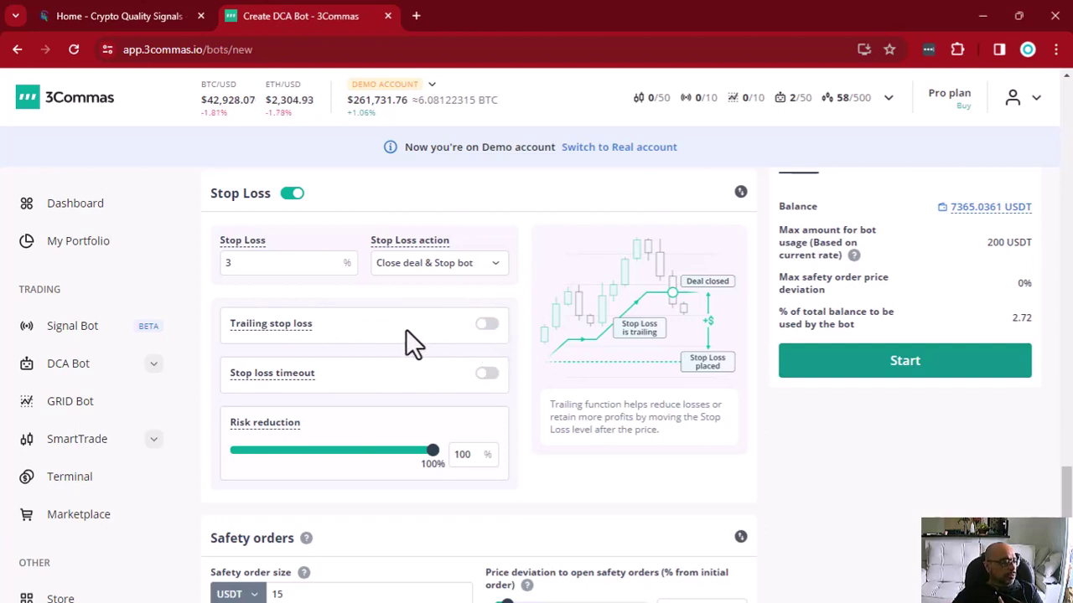
pyautogui.click(486, 373)
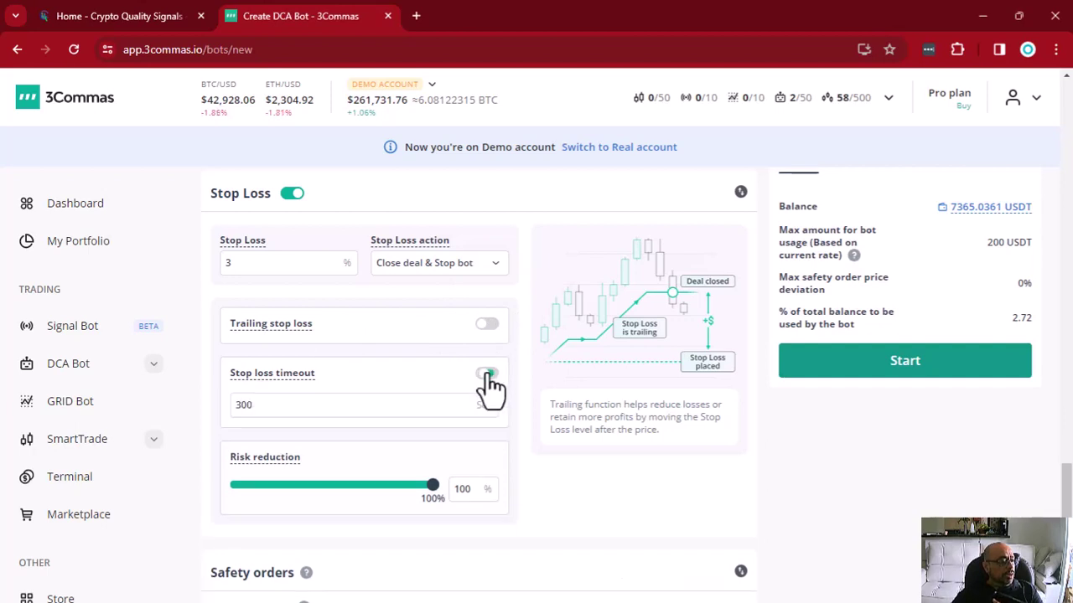
pyautogui.doubleClick(281, 405)
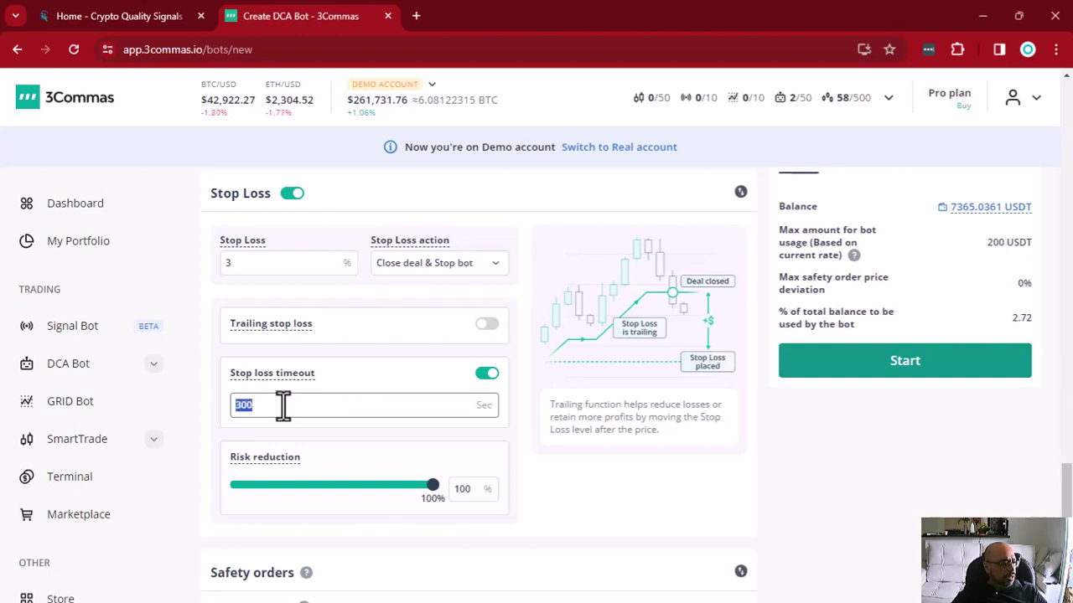
pyautogui.write('120')
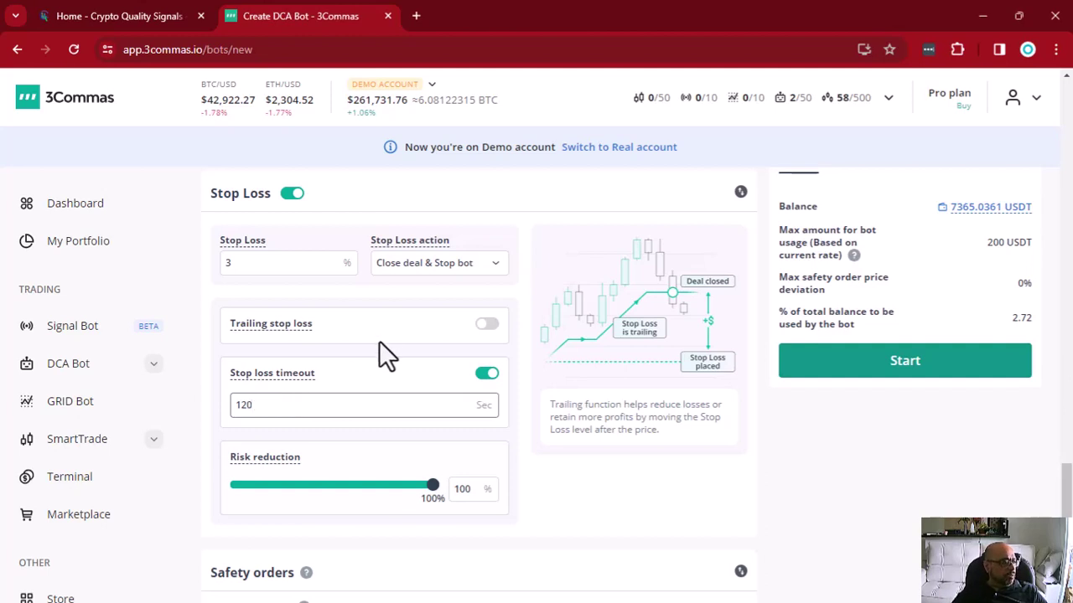
pyautogui.click(381, 339)
pyautogui.click(487, 374)
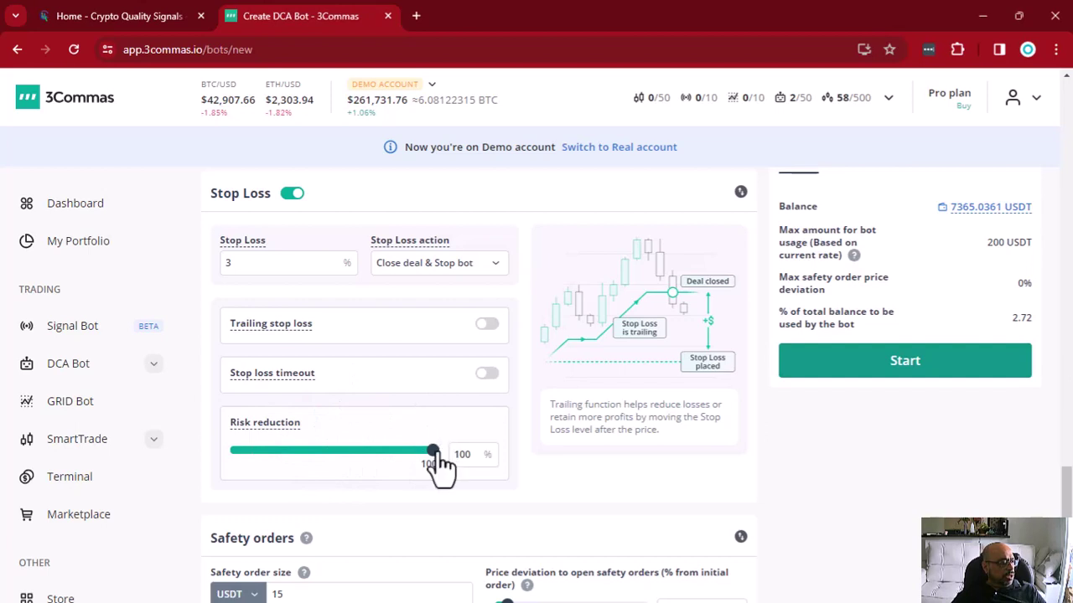
# Reduce the stop loss Risk reduction to 0%, and turn Stop Loss off for the bot
pyautogui.moveTo(432, 450); pyautogui.dragTo(234, 457)
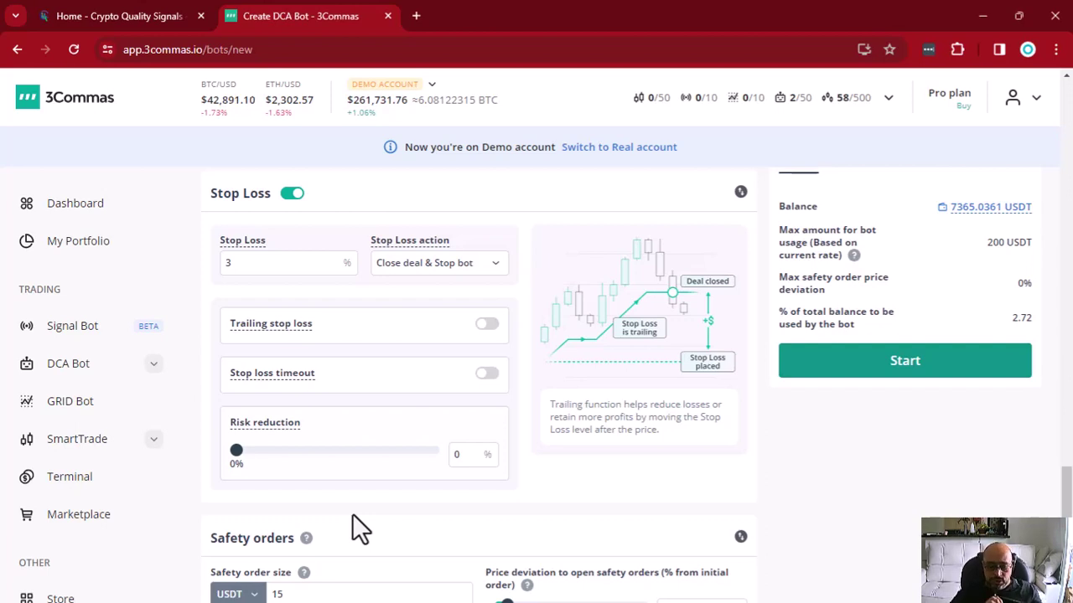
pyautogui.click(295, 196)
# Try a max safety orders count of 1, return it to 0, and check the max amount for bot usage
pyautogui.moveTo(329, 359)
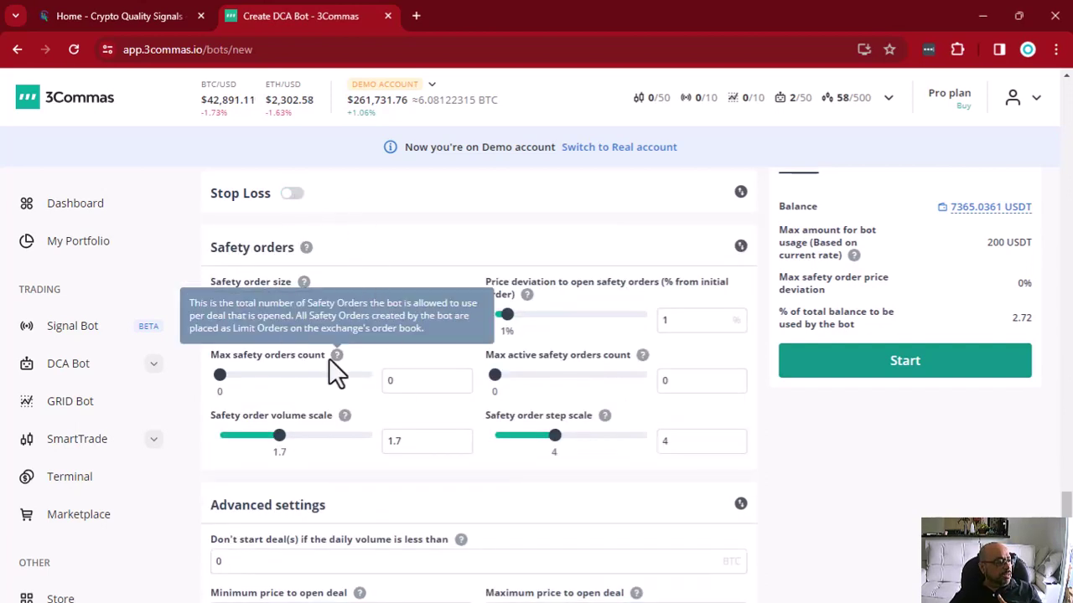
pyautogui.scroll(-1, 378, 427)
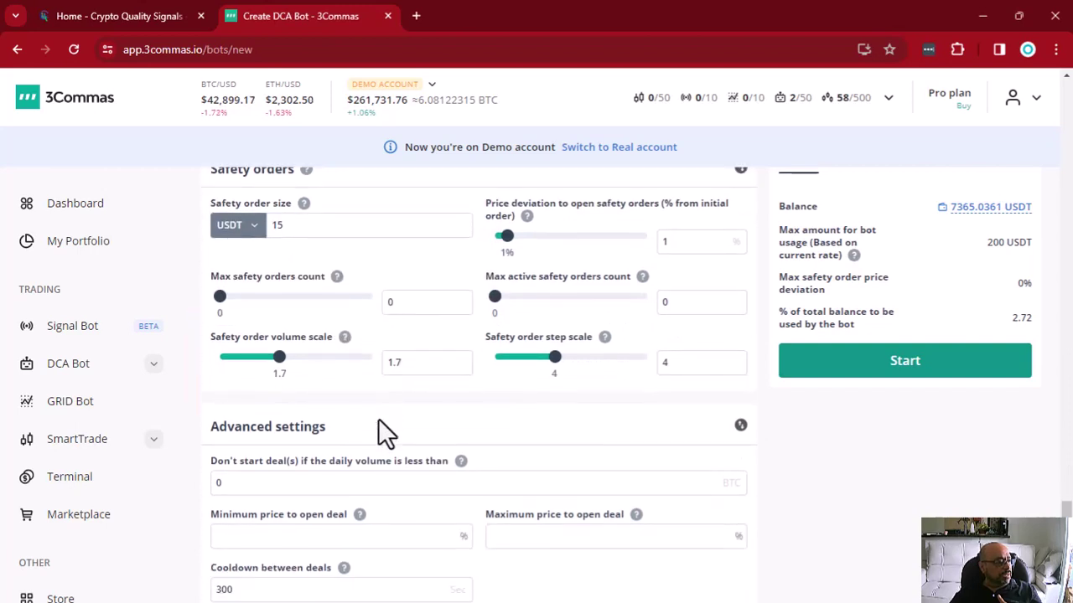
pyautogui.scroll(1, 378, 418)
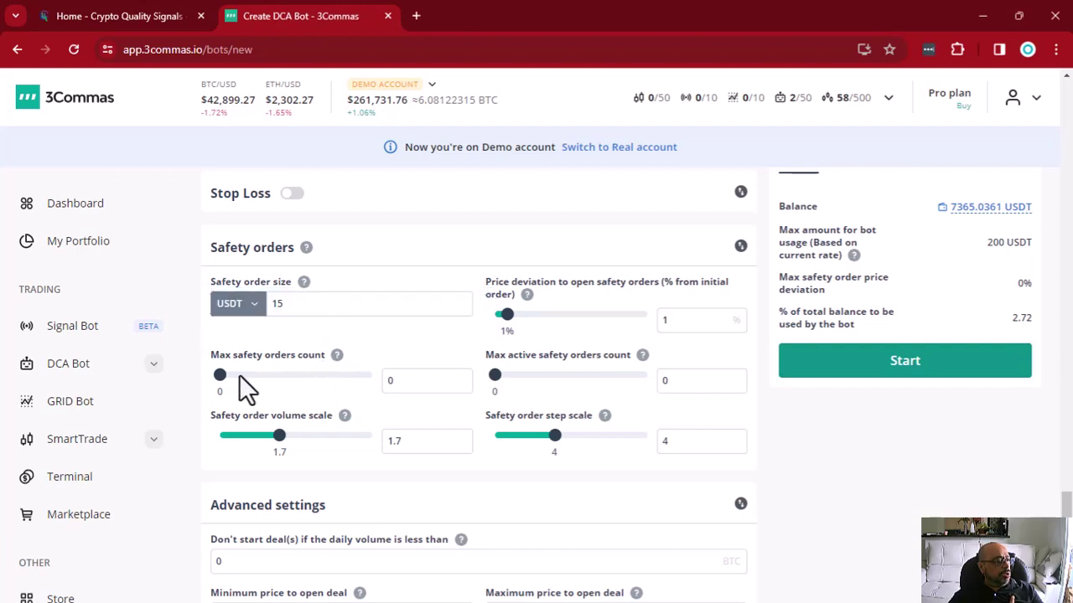
pyautogui.moveTo(220, 374); pyautogui.dragTo(217, 375)
pyautogui.doubleClick(395, 378)
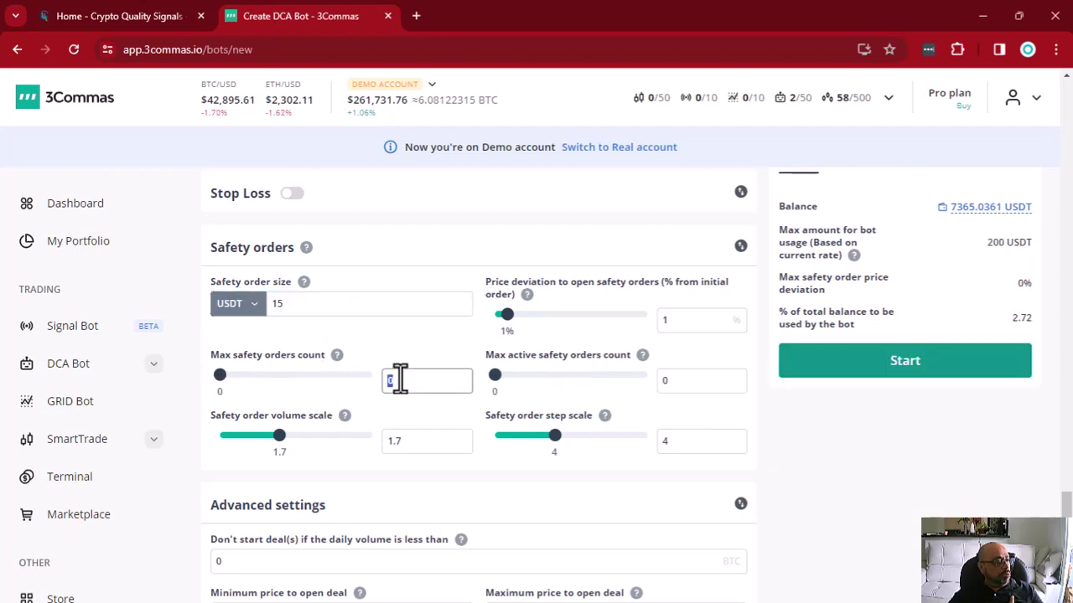
pyautogui.write('1')
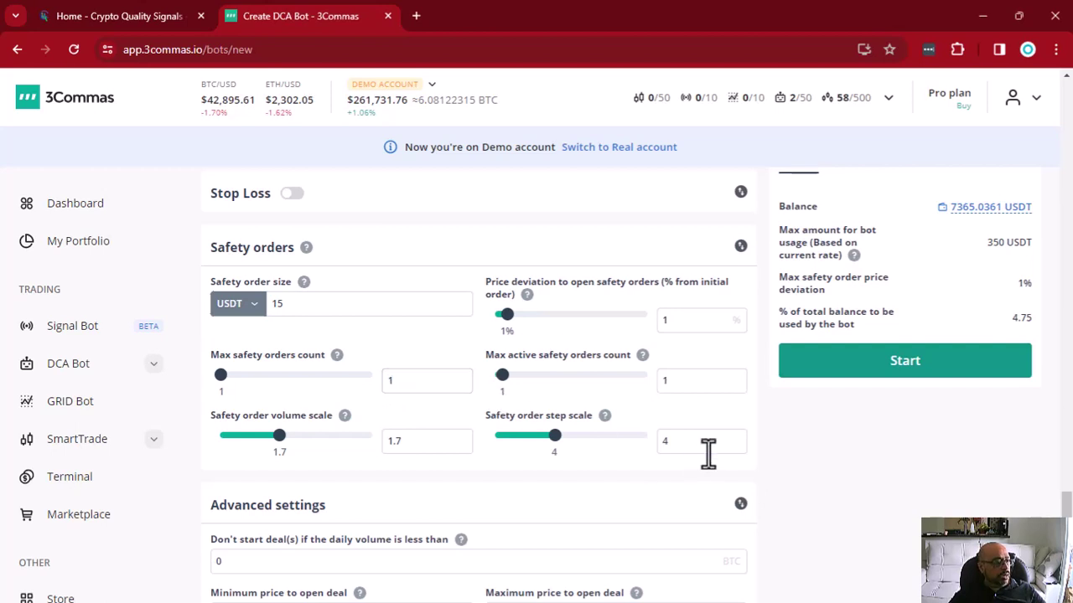
pyautogui.click(219, 376)
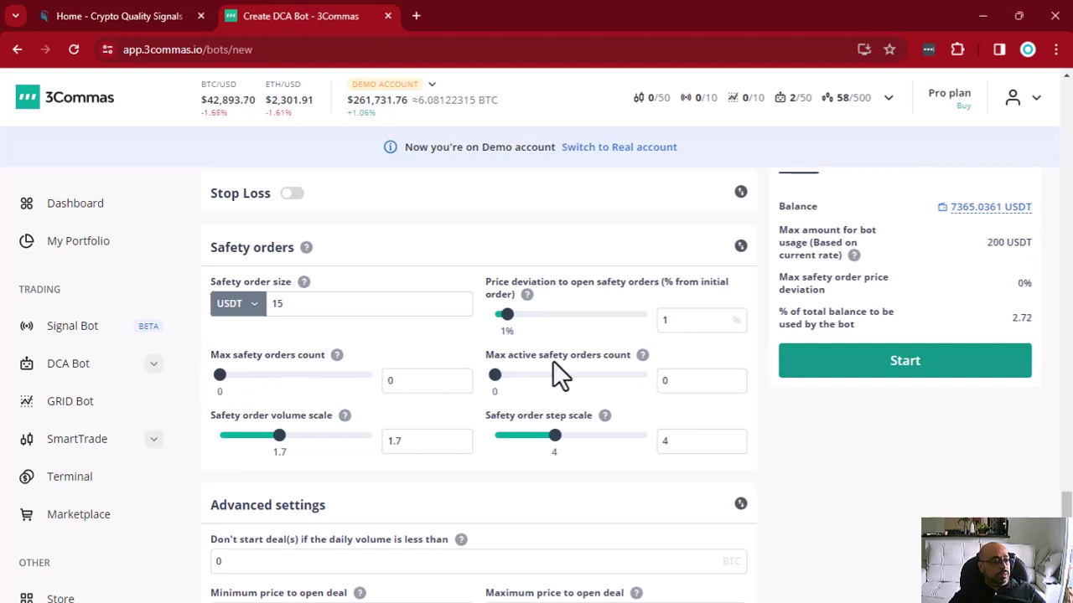
pyautogui.moveTo(994, 247); pyautogui.dragTo(1034, 257)
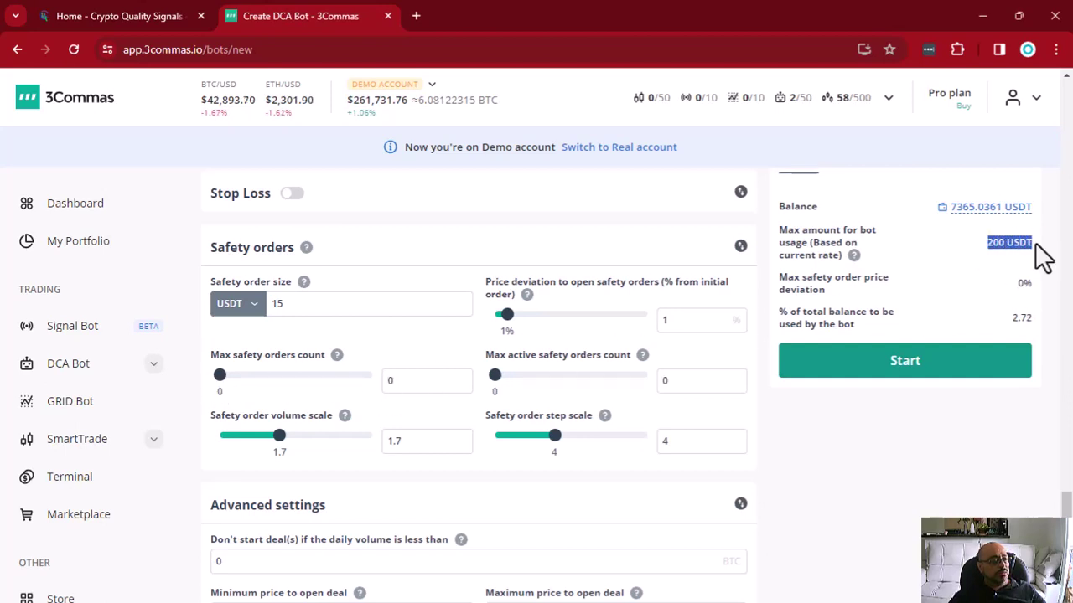
pyautogui.click(1007, 247)
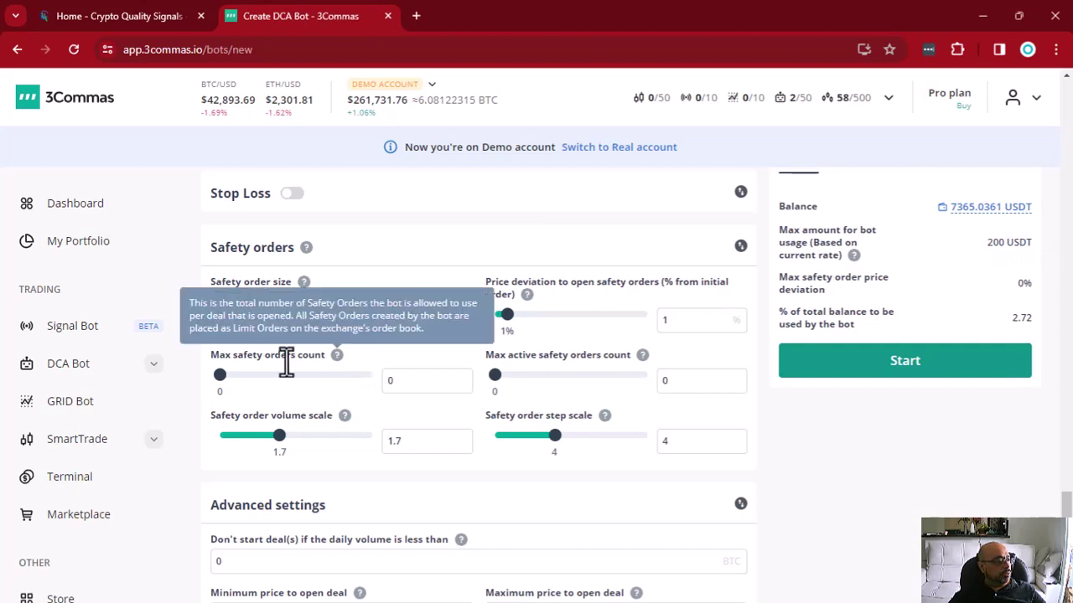
# Set the max safety orders count to 1 and the safety order size to 40 USDT
pyautogui.doubleClick(419, 380)
pyautogui.write('1')
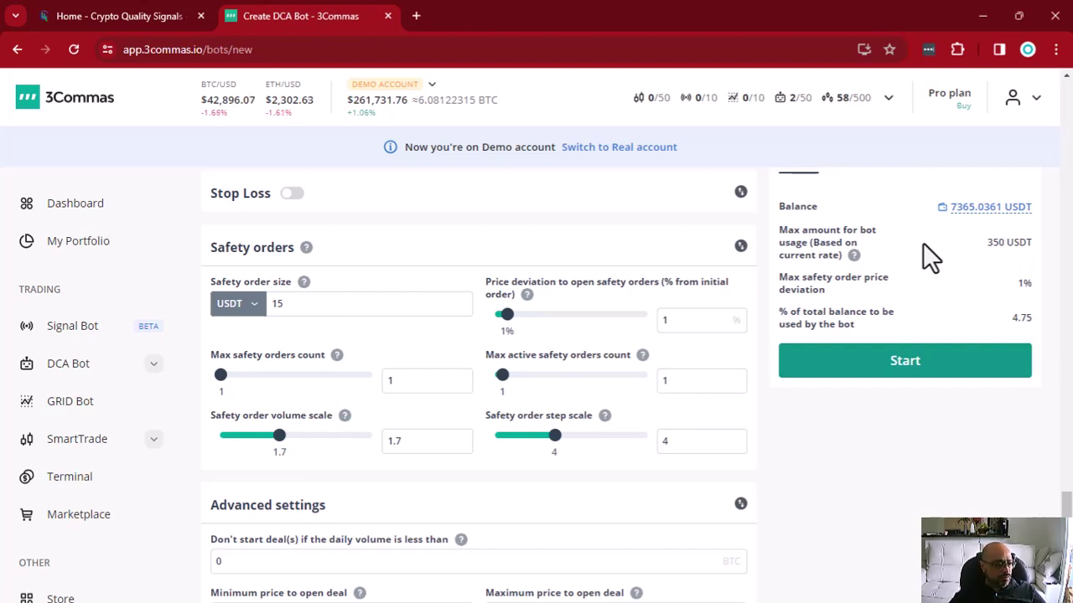
pyautogui.click(287, 309)
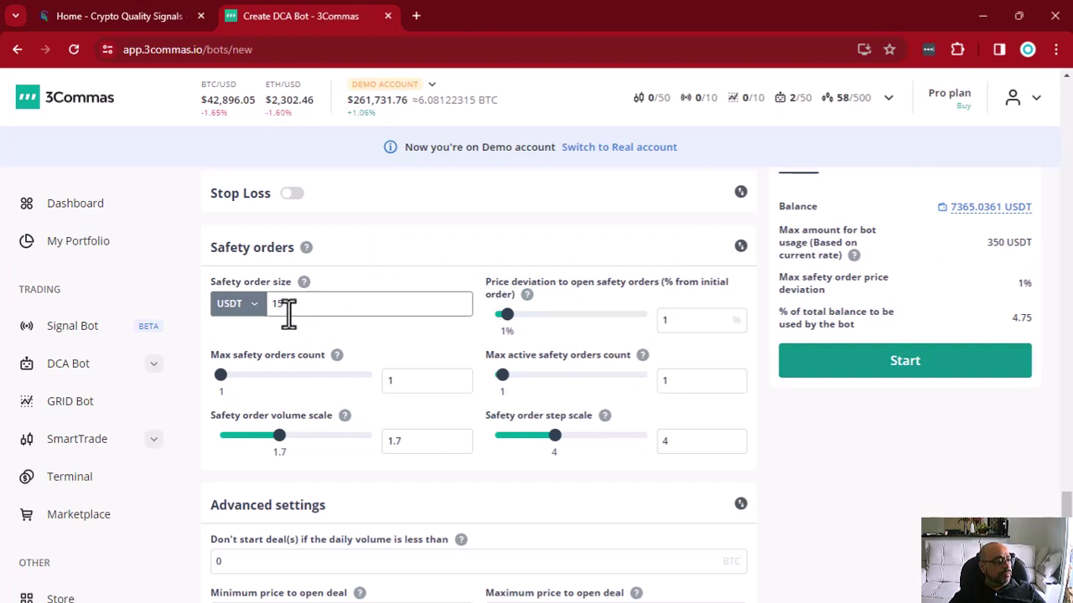
pyautogui.doubleClick(314, 305)
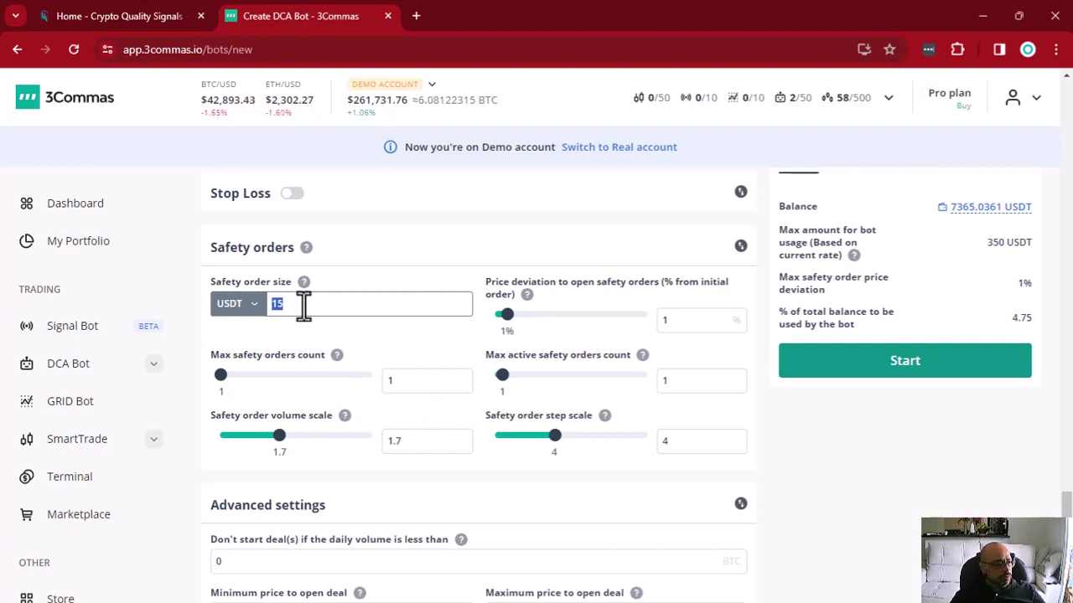
pyautogui.write('40')
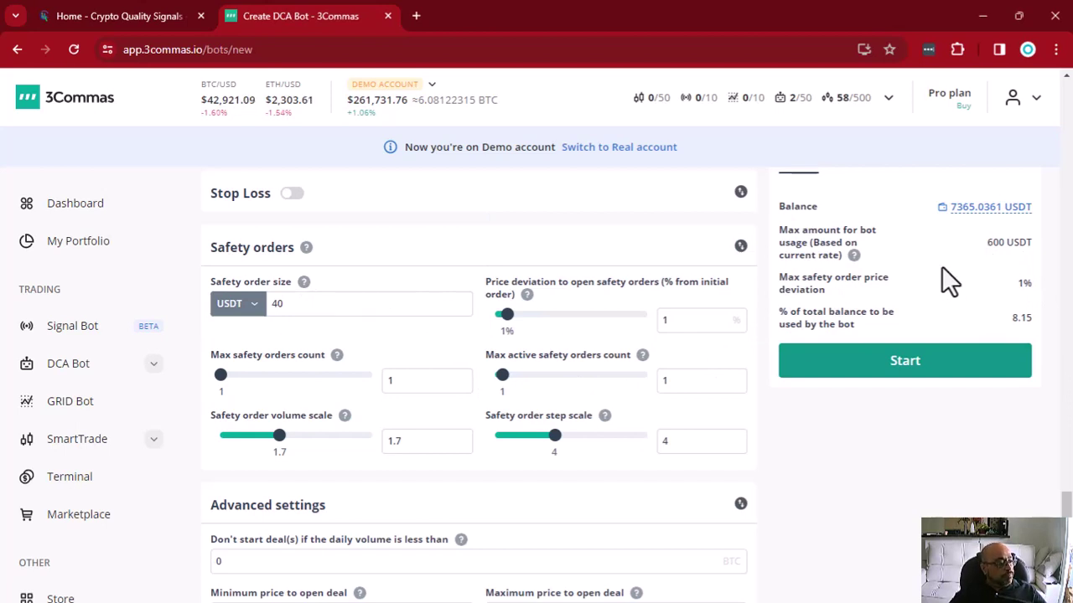
# Set the max safety orders count to 2 and check the max amount for bot usage
pyautogui.doubleClick(429, 381)
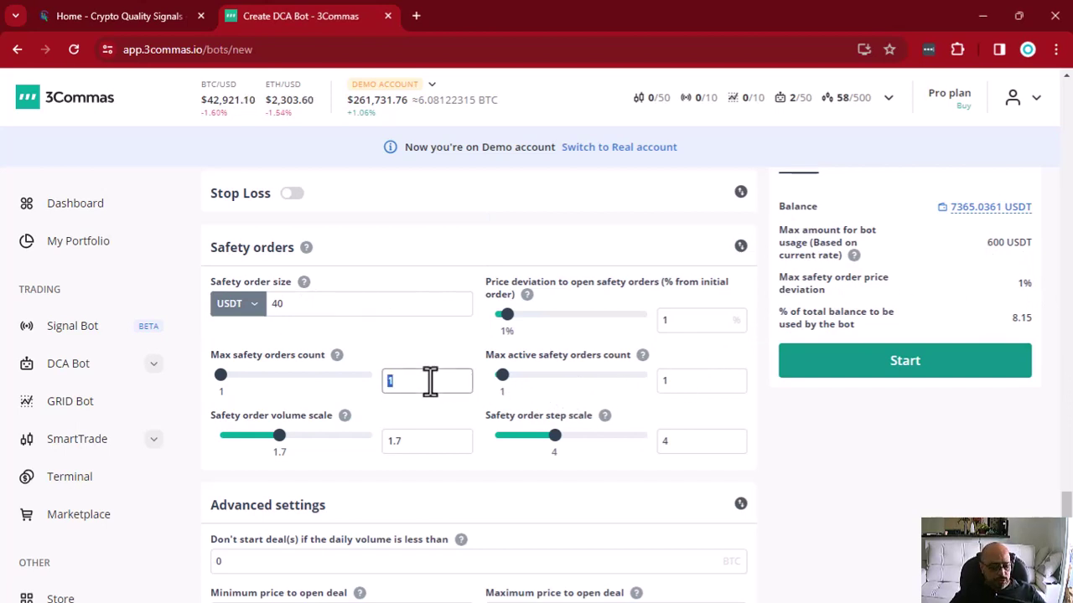
pyautogui.write('2')
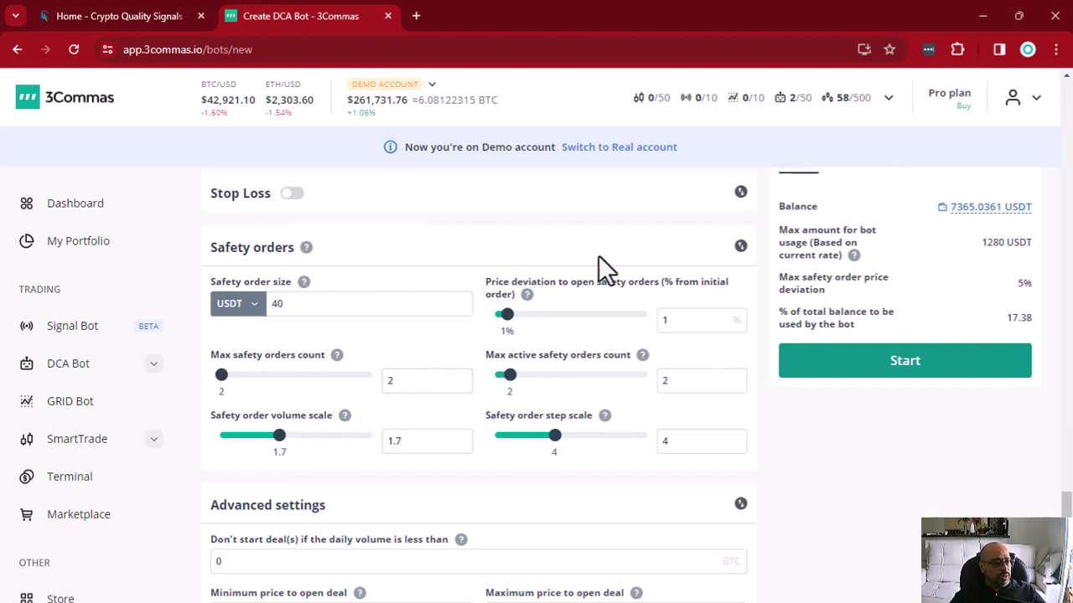
pyautogui.moveTo(981, 243); pyautogui.dragTo(1032, 243)
pyautogui.click(928, 249)
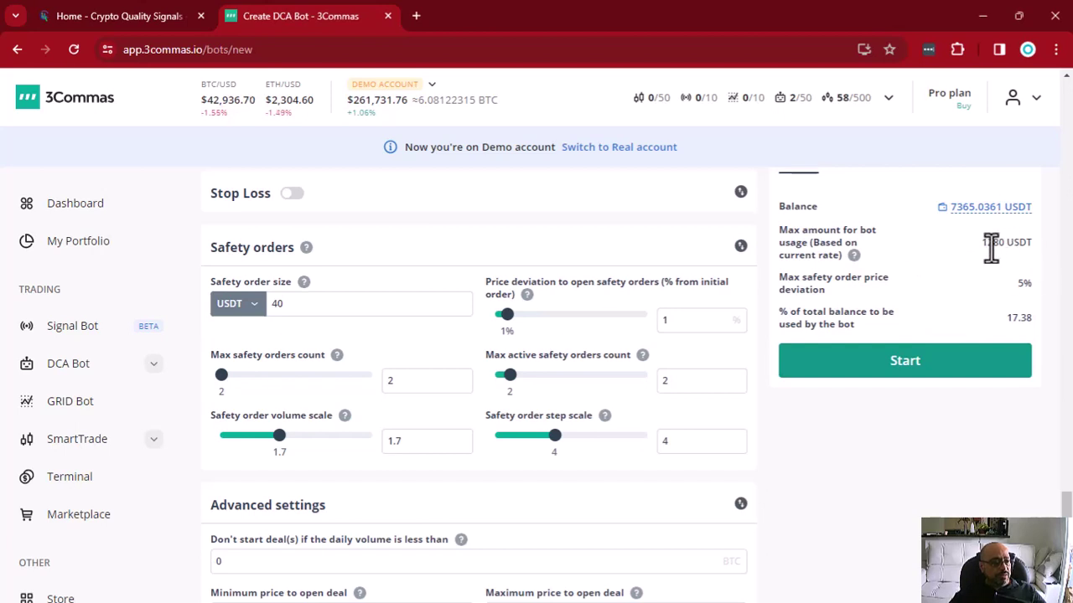
# Set the safety order volume scale to 2 and check the max amount for bot usage
pyautogui.tripleClick(991, 243)
pyautogui.click(945, 252)
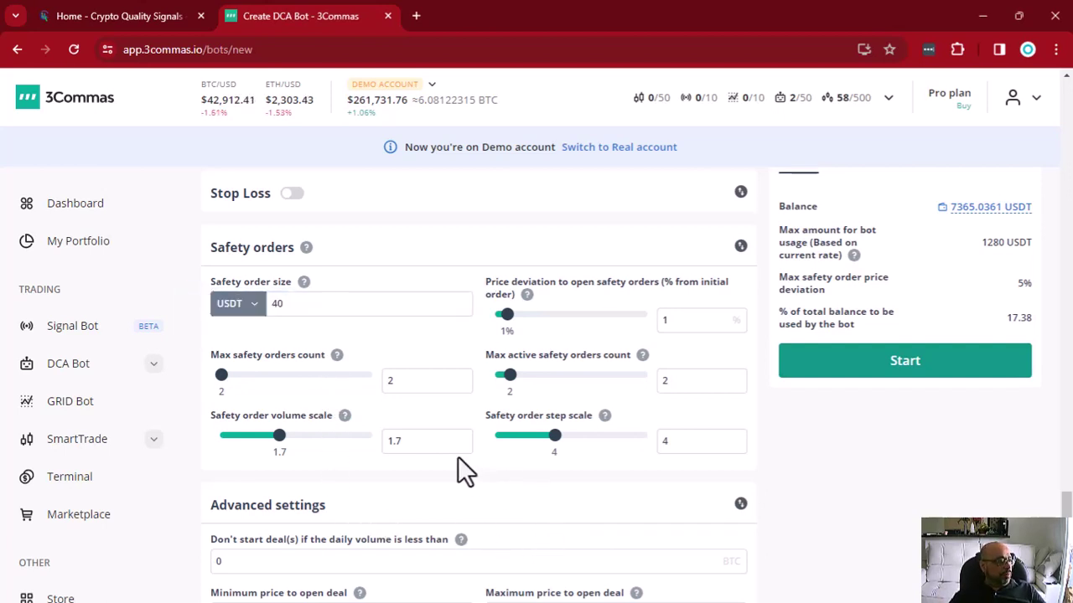
pyautogui.moveTo(403, 441); pyautogui.dragTo(383, 441)
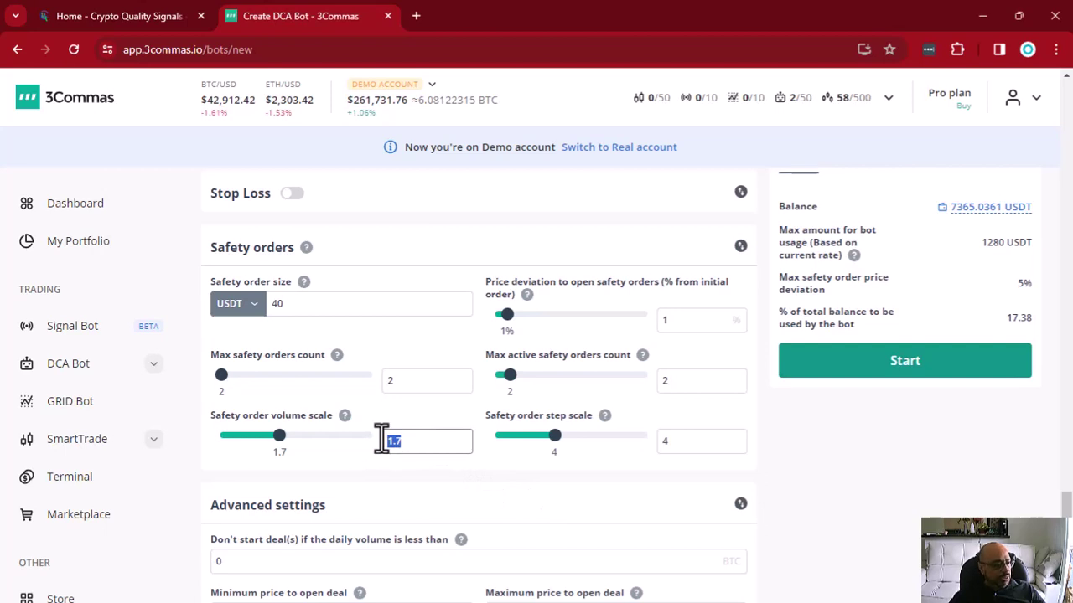
pyautogui.write('2')
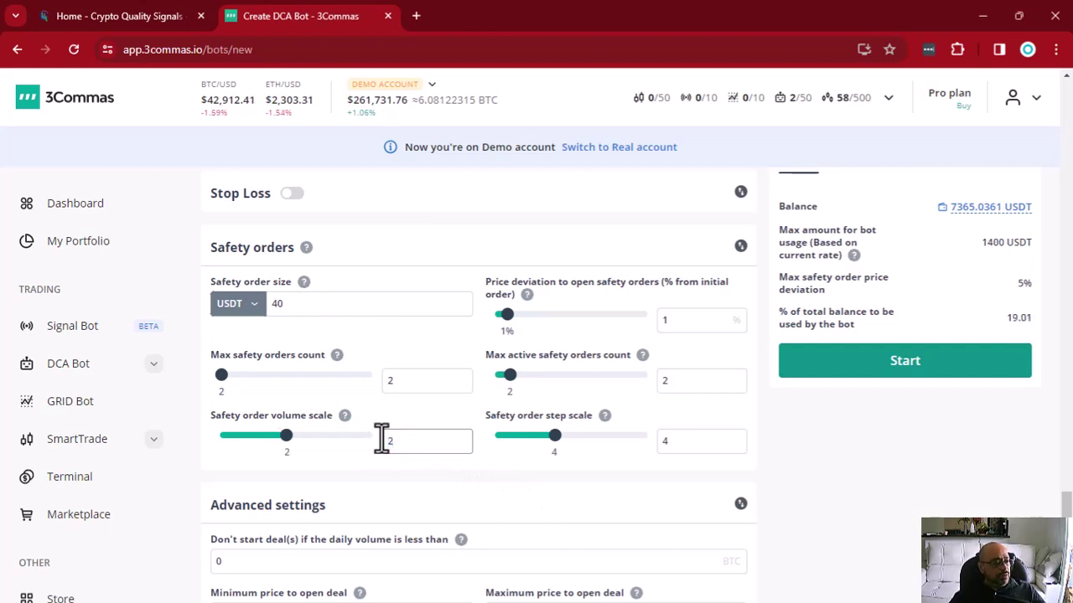
pyautogui.doubleClick(986, 242)
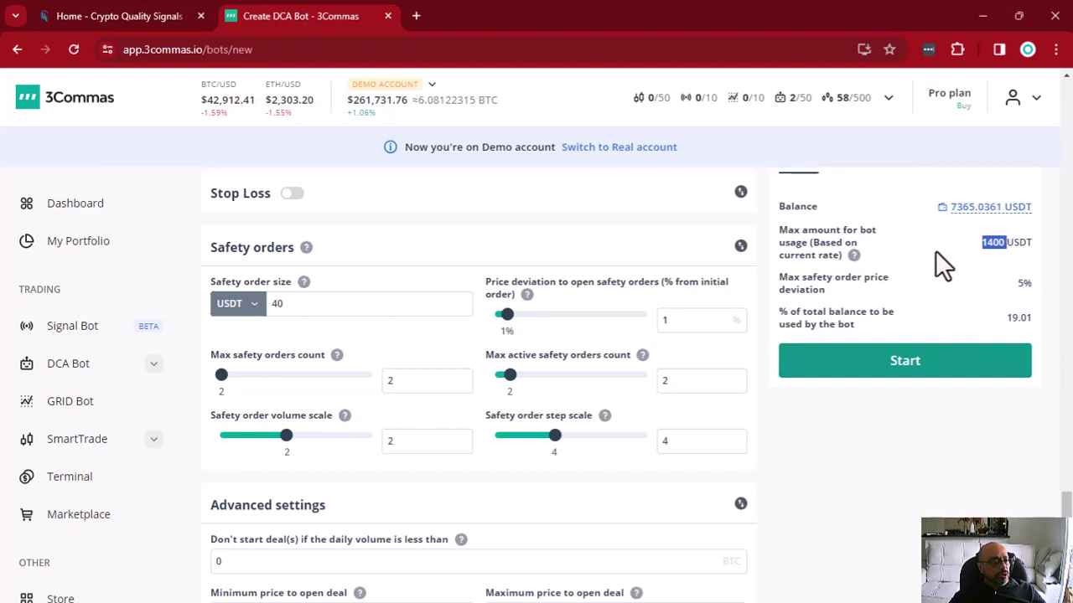
pyautogui.click(902, 238)
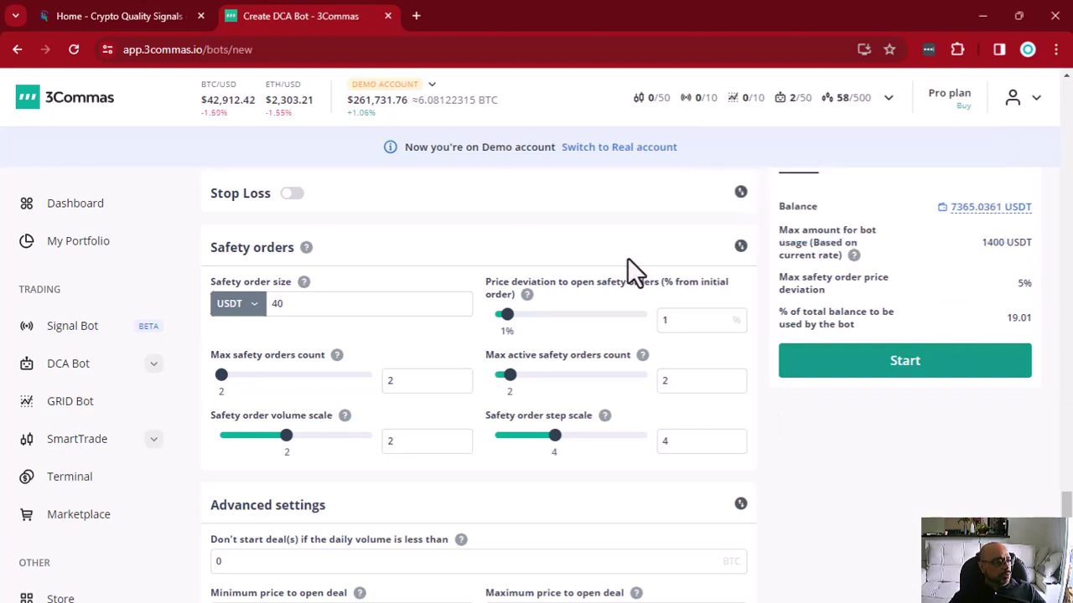
# Set the max safety orders count to 3 and check the max amount for bot usage
pyautogui.click(417, 443)
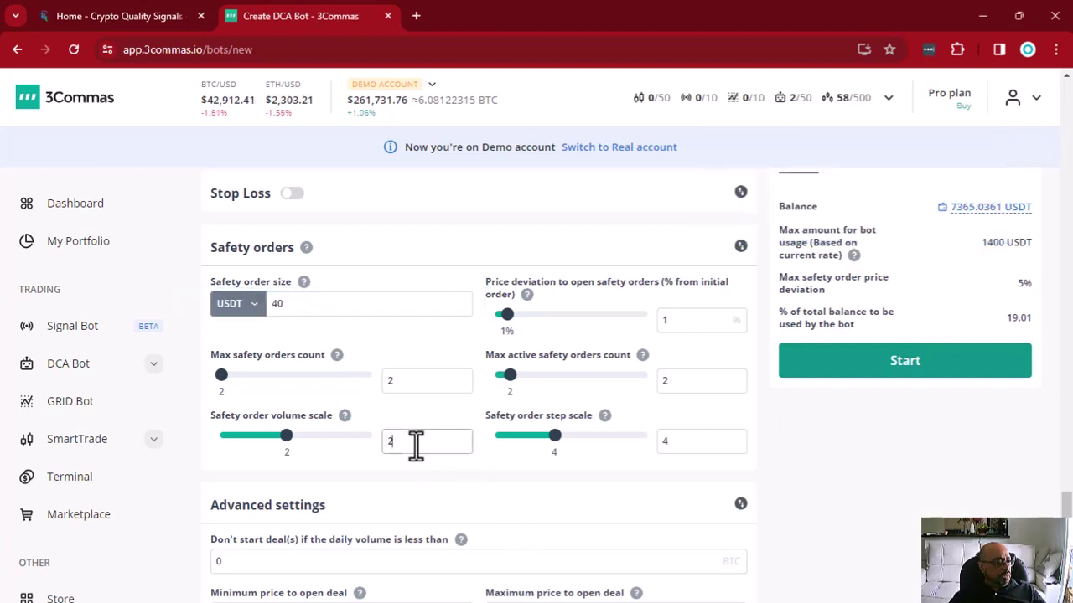
pyautogui.doubleClick(417, 443)
pyautogui.click(427, 449)
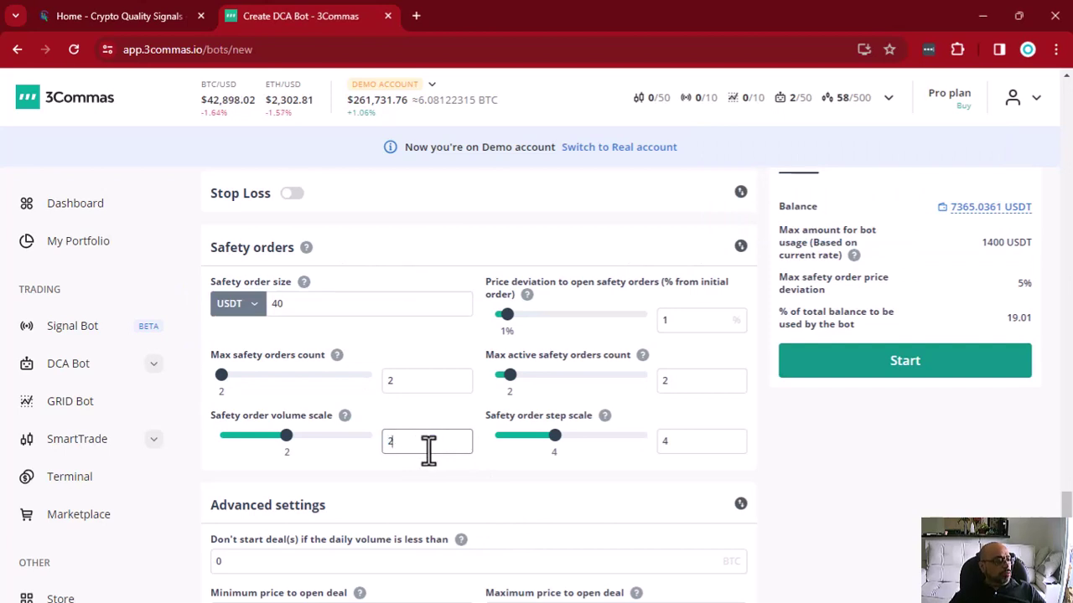
pyautogui.doubleClick(418, 388)
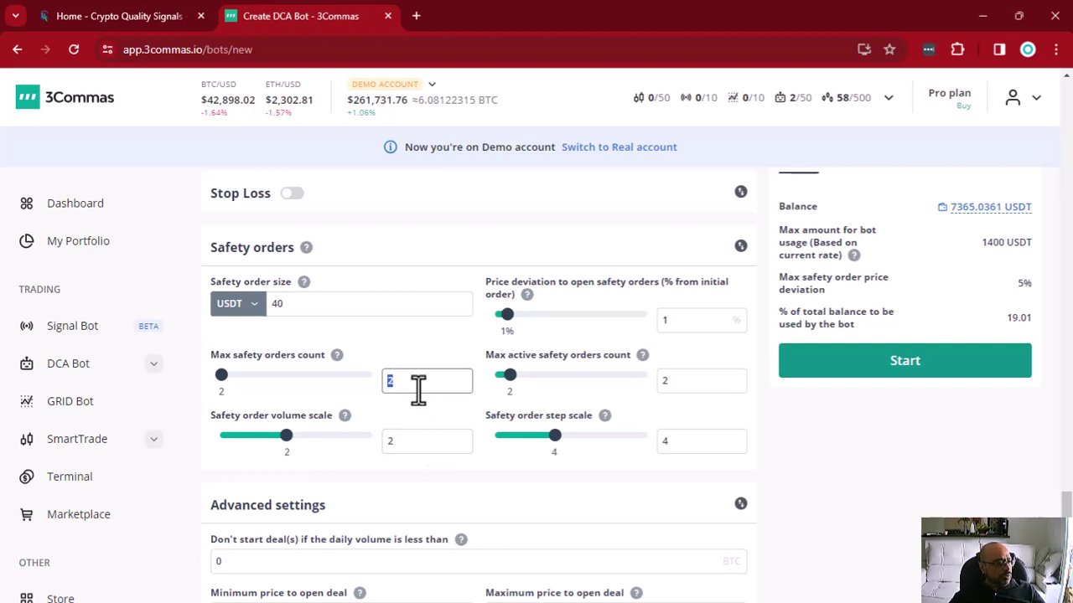
pyautogui.write('3')
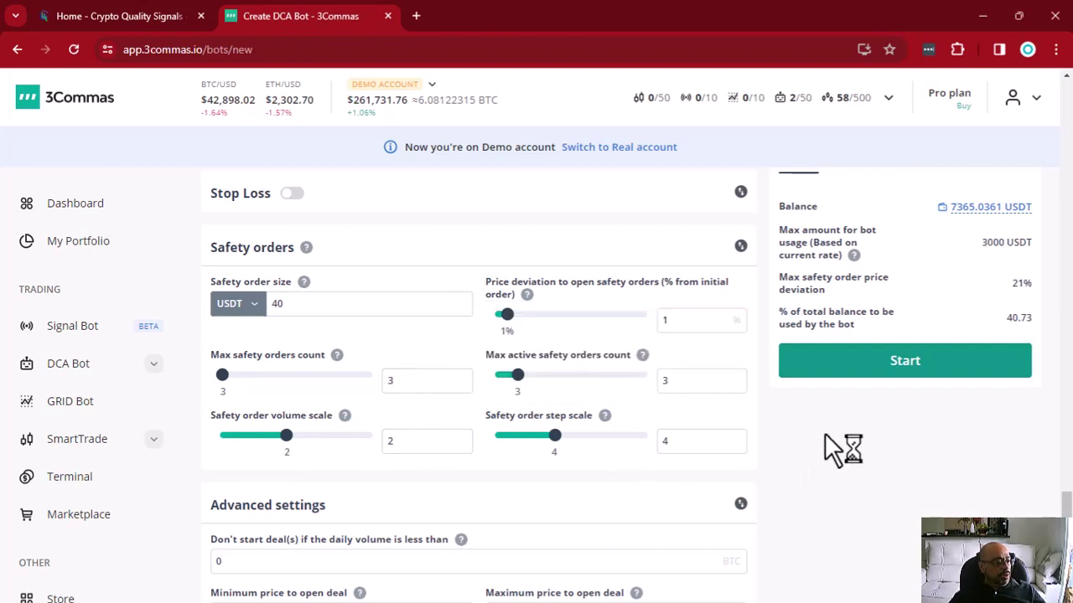
pyautogui.moveTo(1007, 243); pyautogui.dragTo(979, 243)
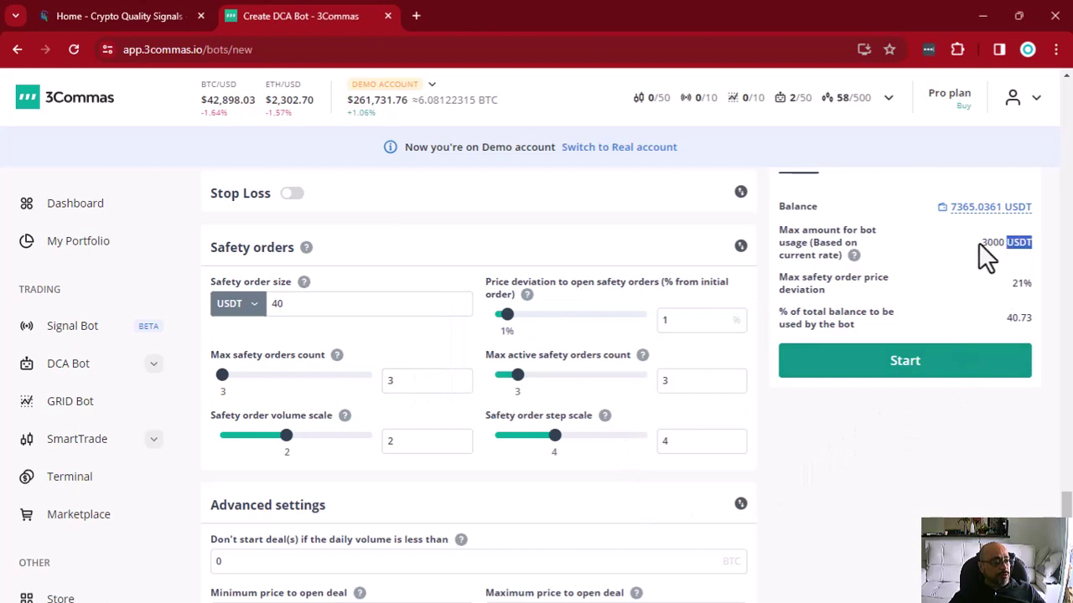
pyautogui.click(847, 446)
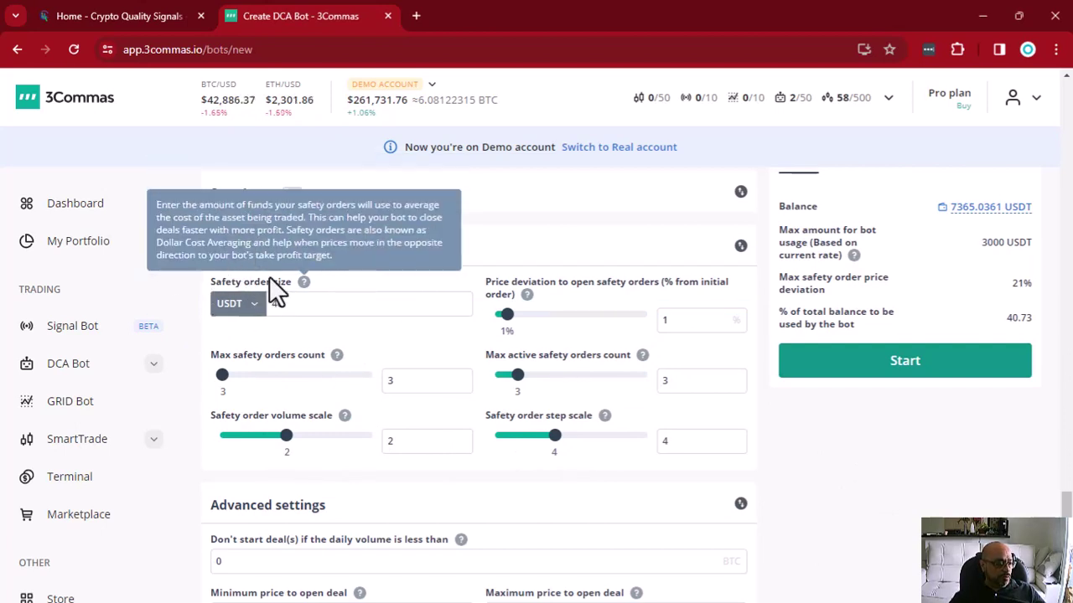
pyautogui.doubleClick(989, 242)
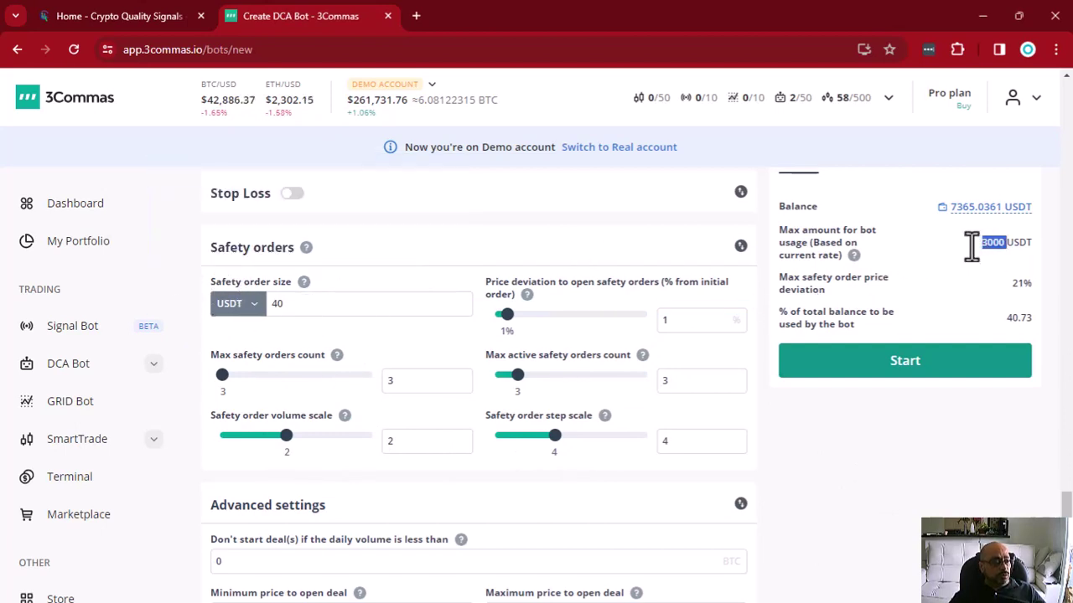
pyautogui.click(993, 242)
pyautogui.tripleClick(994, 242)
pyautogui.click(976, 244)
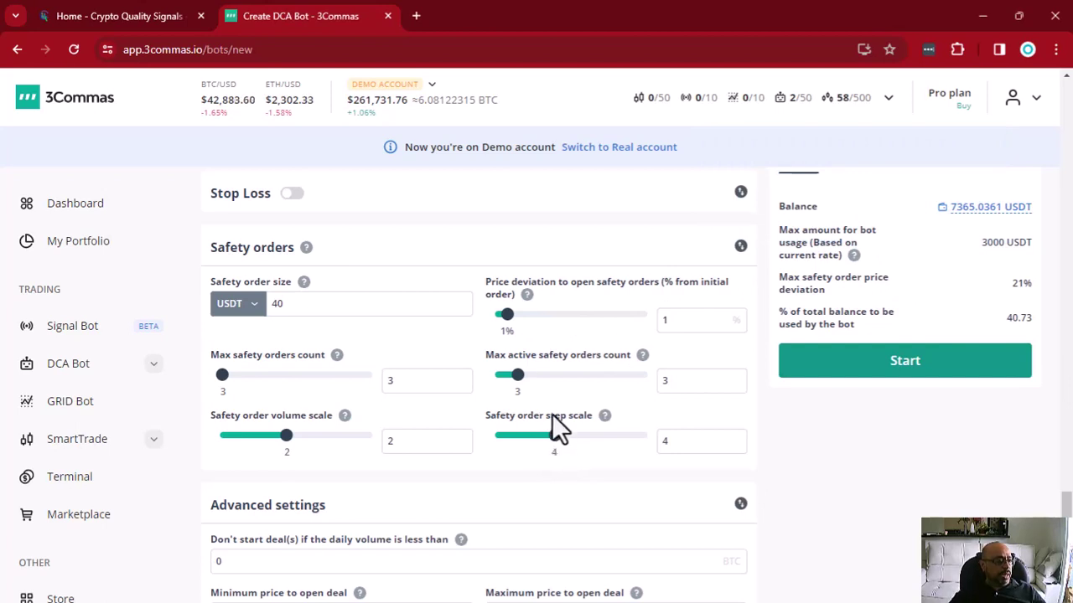
# Set the price deviation to open safety orders to 3% and check the max safety order price deviation
pyautogui.moveTo(525, 296)
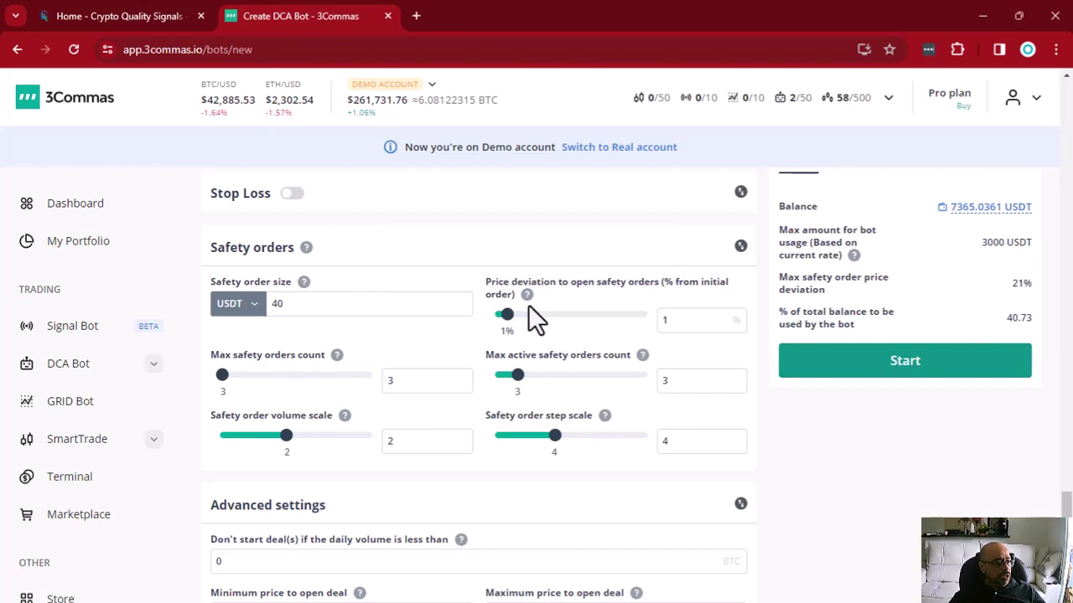
pyautogui.doubleClick(673, 321)
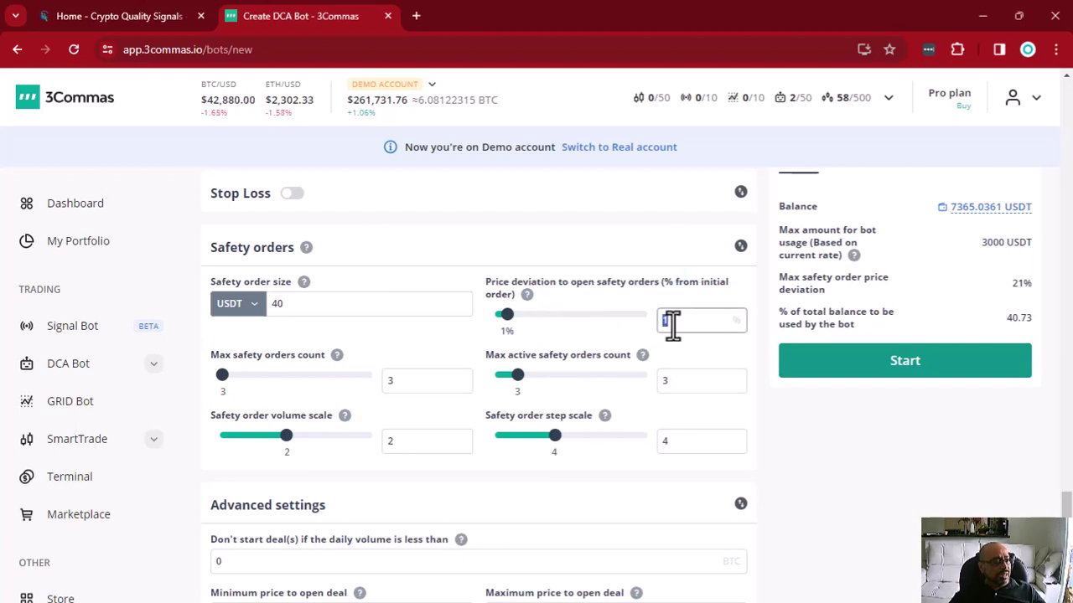
pyautogui.write('3')
pyautogui.click(559, 235)
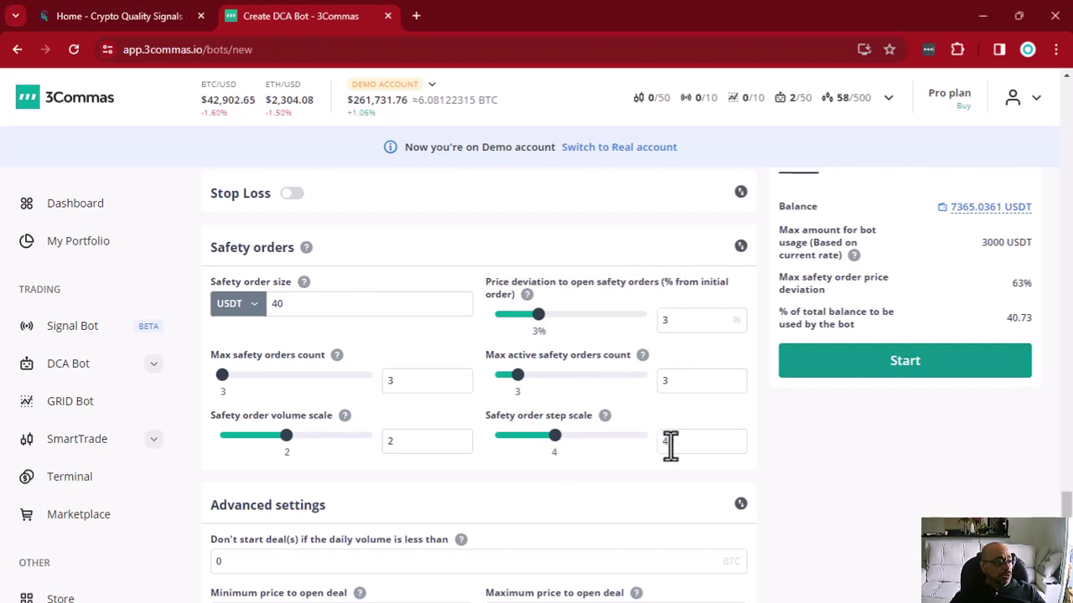
pyautogui.moveTo(642, 354)
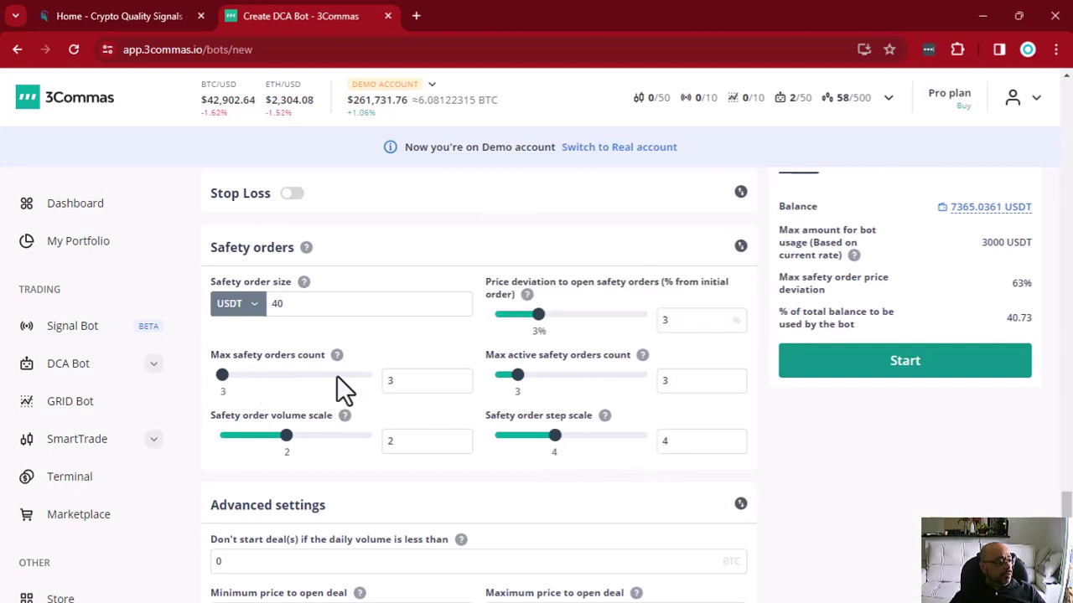
pyautogui.doubleClick(1017, 284)
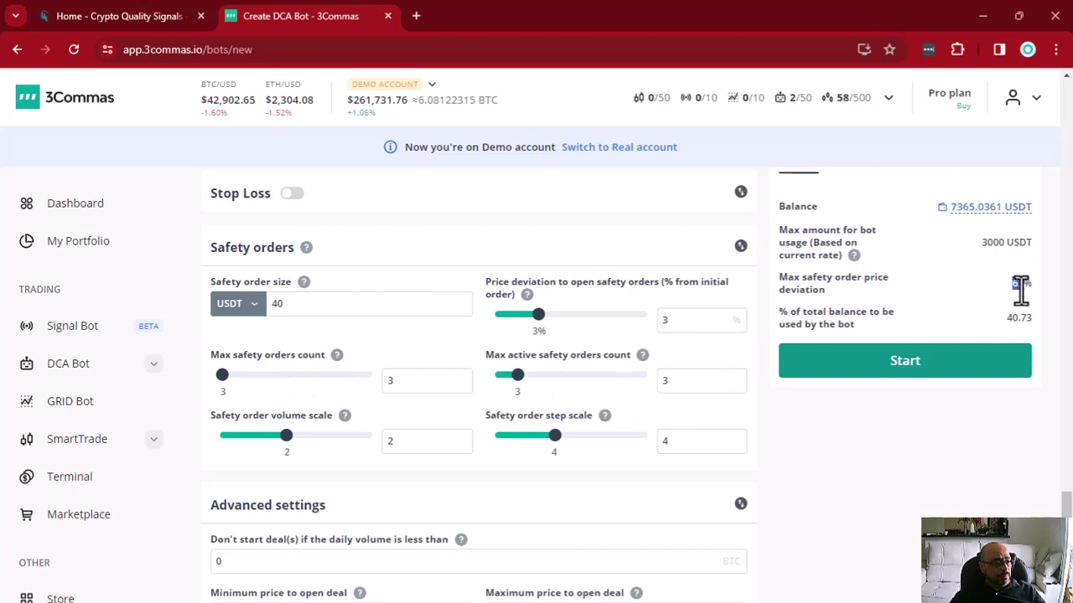
pyautogui.doubleClick(1027, 284)
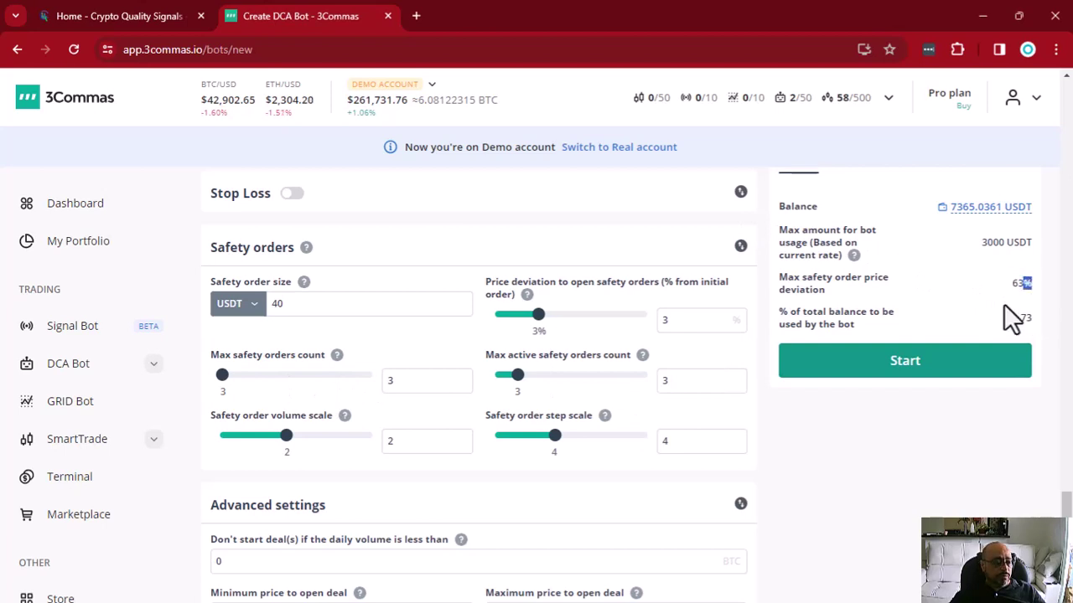
pyautogui.click(867, 421)
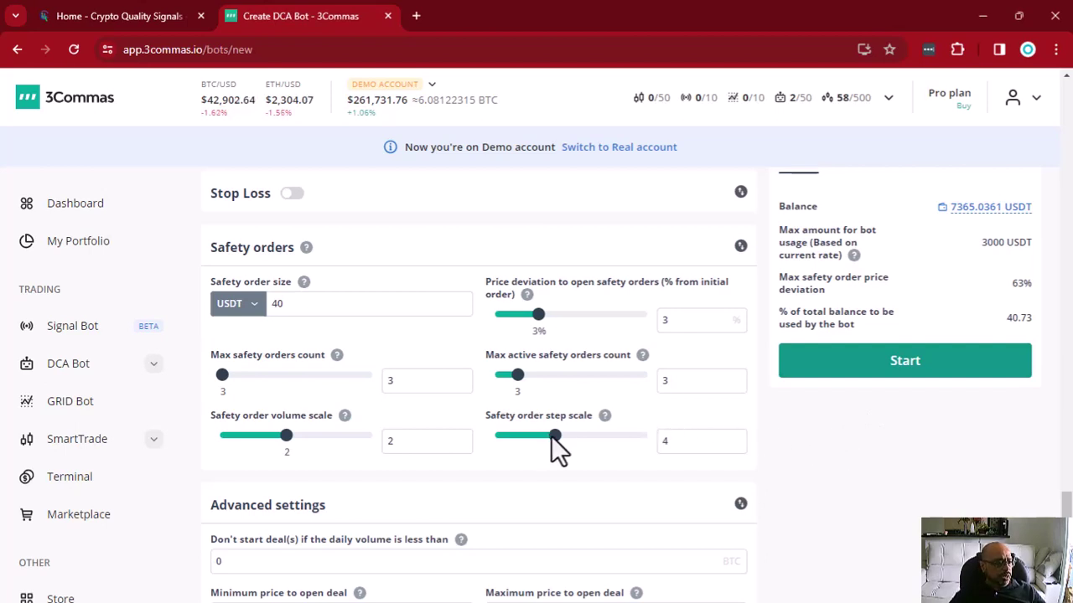
# Reduce the safety order step scale to 2 and check the max safety order price deviation
pyautogui.moveTo(553, 437); pyautogui.dragTo(534, 441)
pyautogui.doubleClick(669, 441)
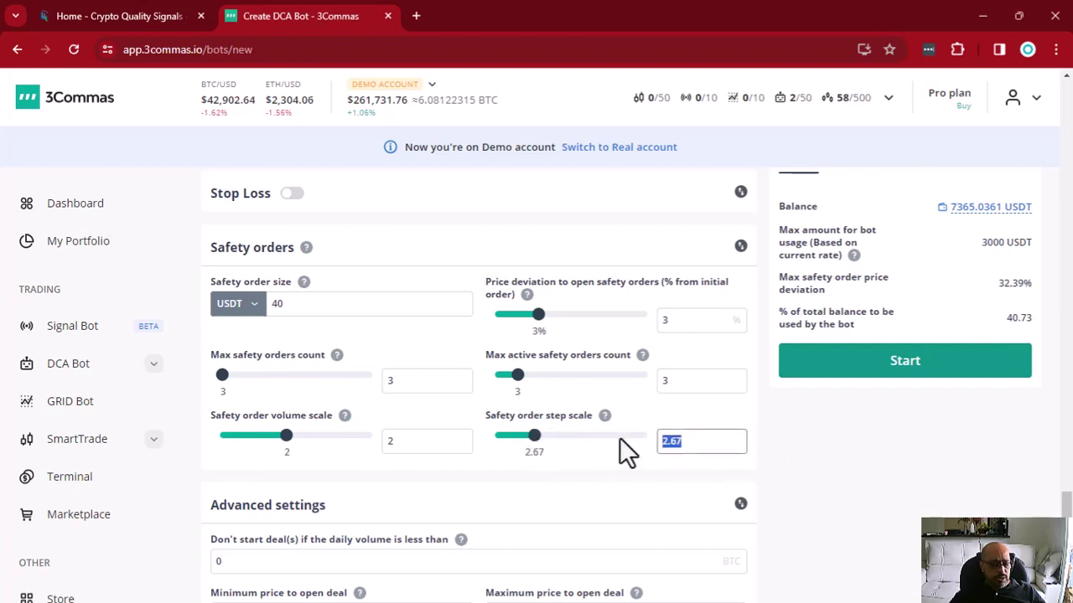
pyautogui.write('2')
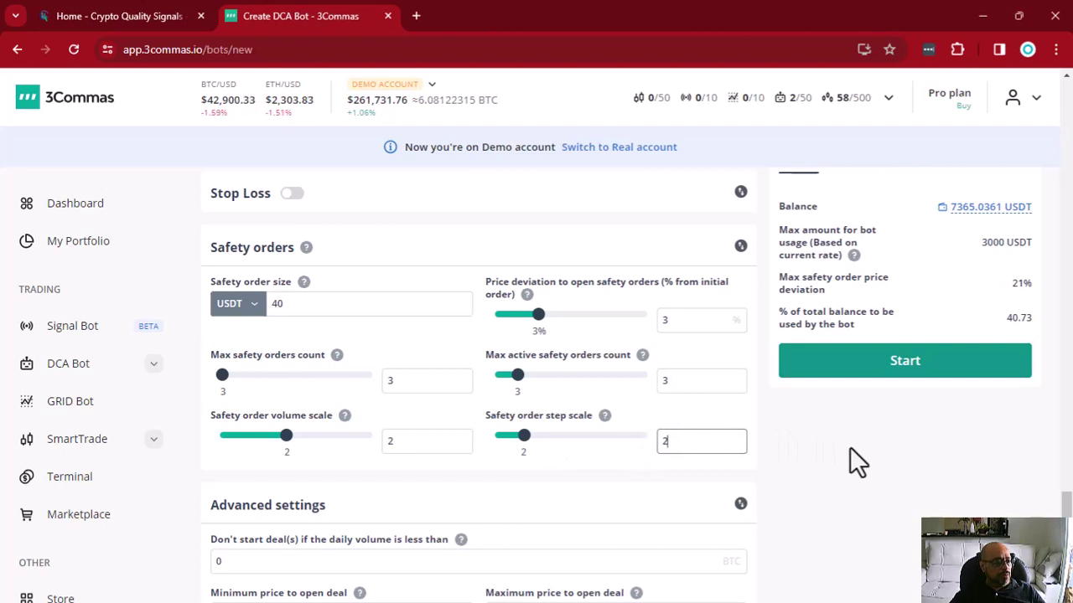
pyautogui.click(850, 447)
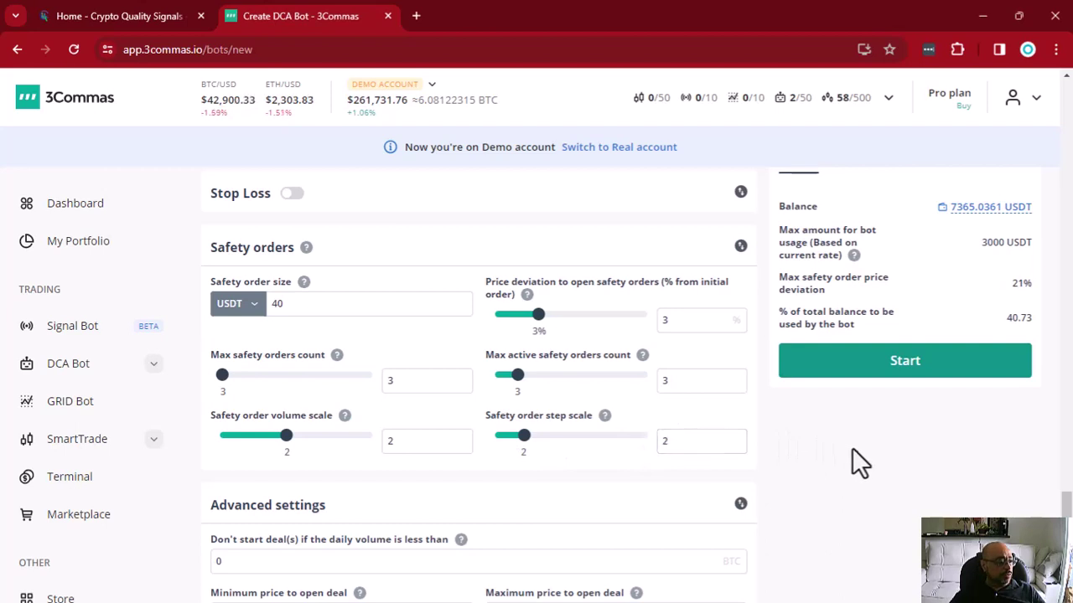
pyautogui.doubleClick(1018, 283)
pyautogui.click(925, 459)
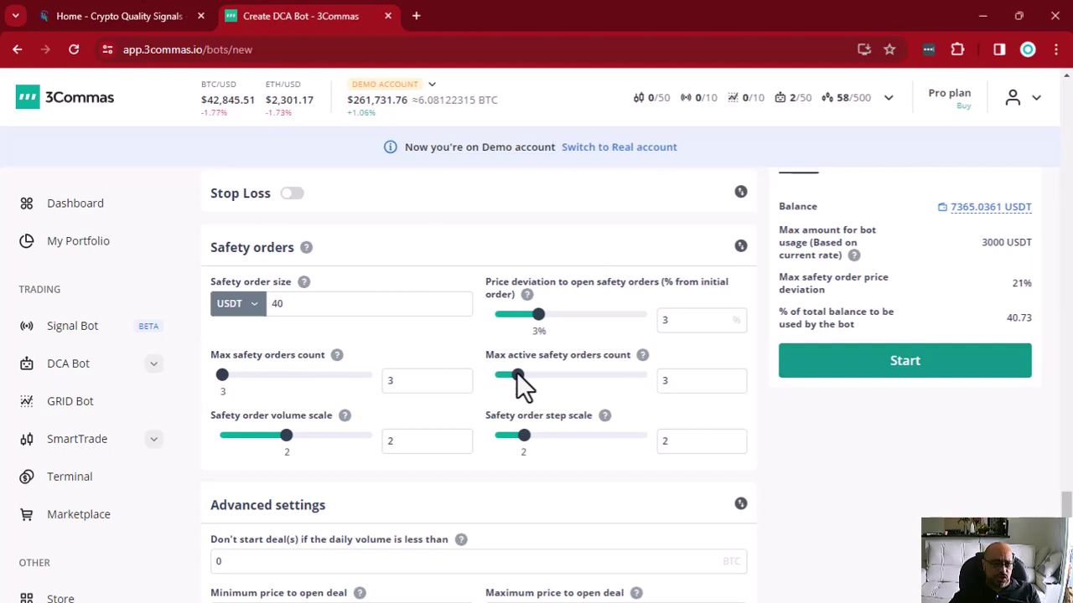
# Try a max active safety orders count of 1 and return it to 3
pyautogui.click(695, 384)
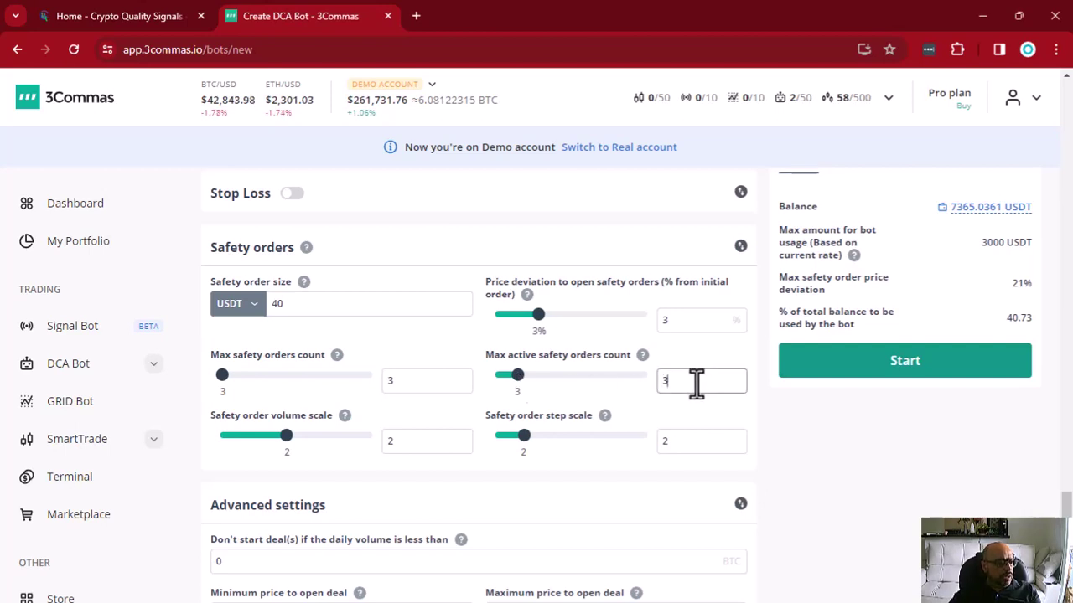
pyautogui.press('BackSpace')
pyautogui.write('1')
pyautogui.click(863, 429)
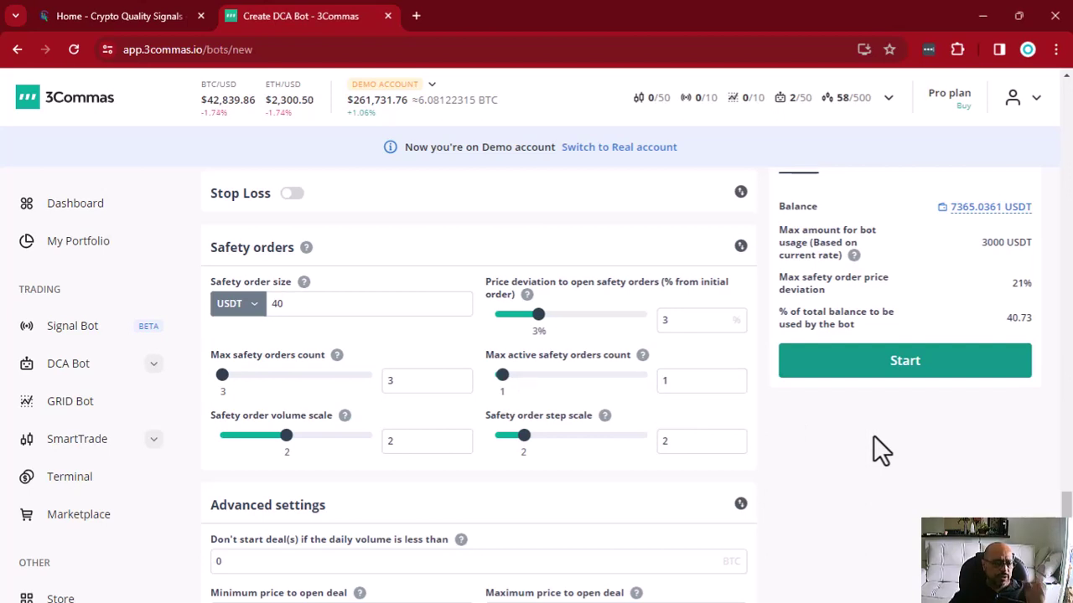
pyautogui.doubleClick(702, 382)
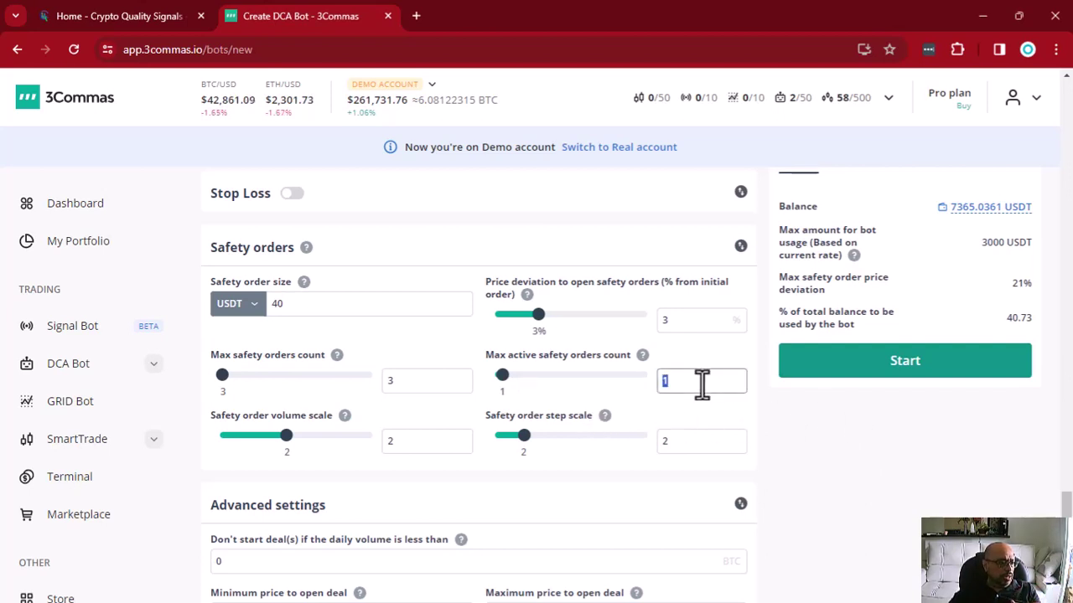
pyautogui.write('3')
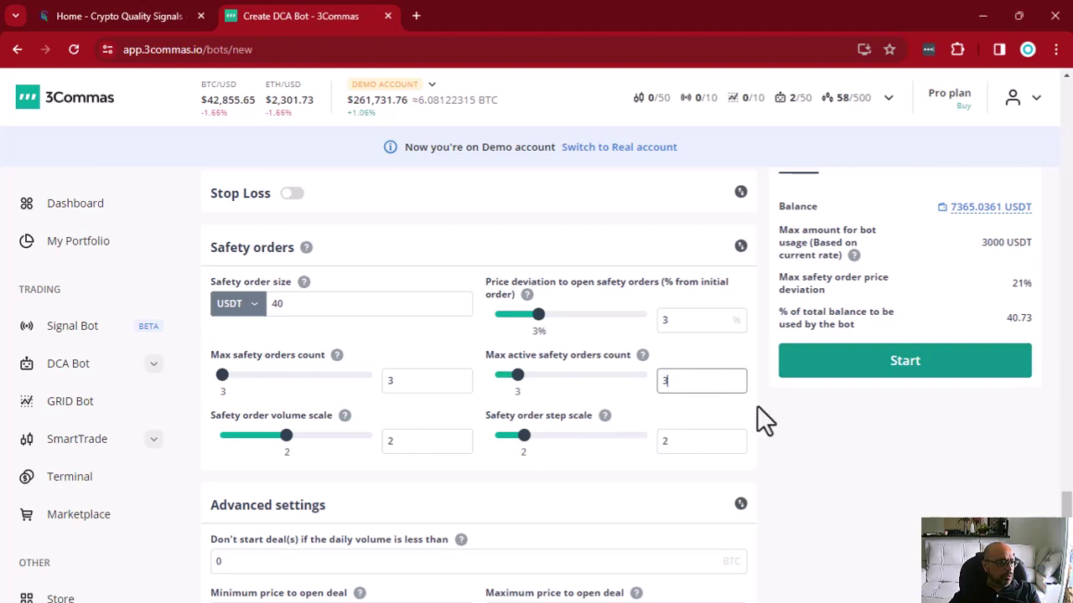
pyautogui.click(845, 430)
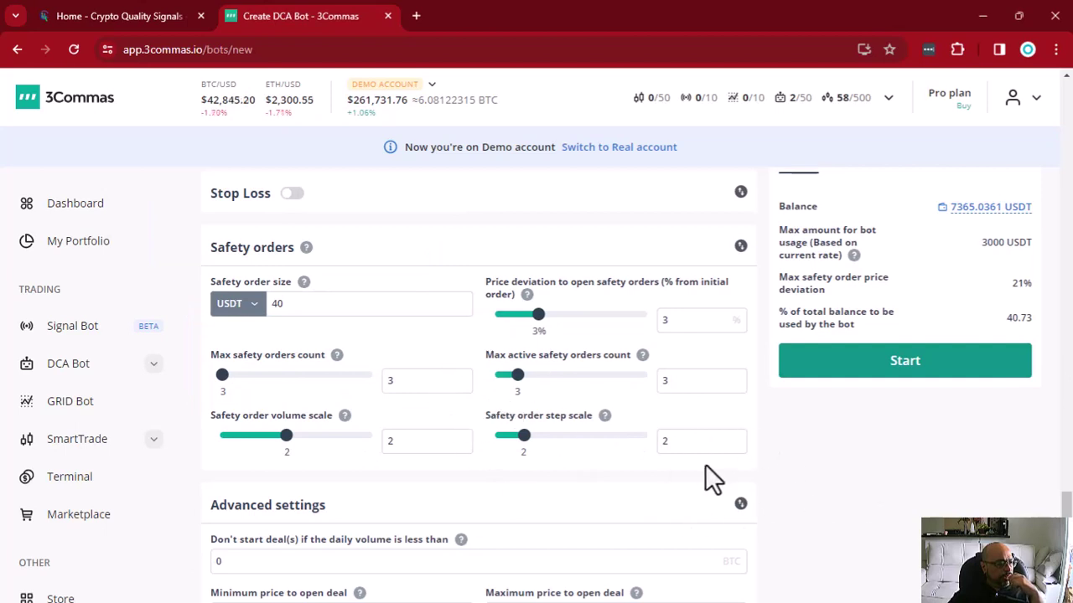
# Examine the minimum daily volume setting for starting deals in the bot's Advanced settings
pyautogui.scroll(-3, 582, 479)
pyautogui.scroll(-1, 581, 479)
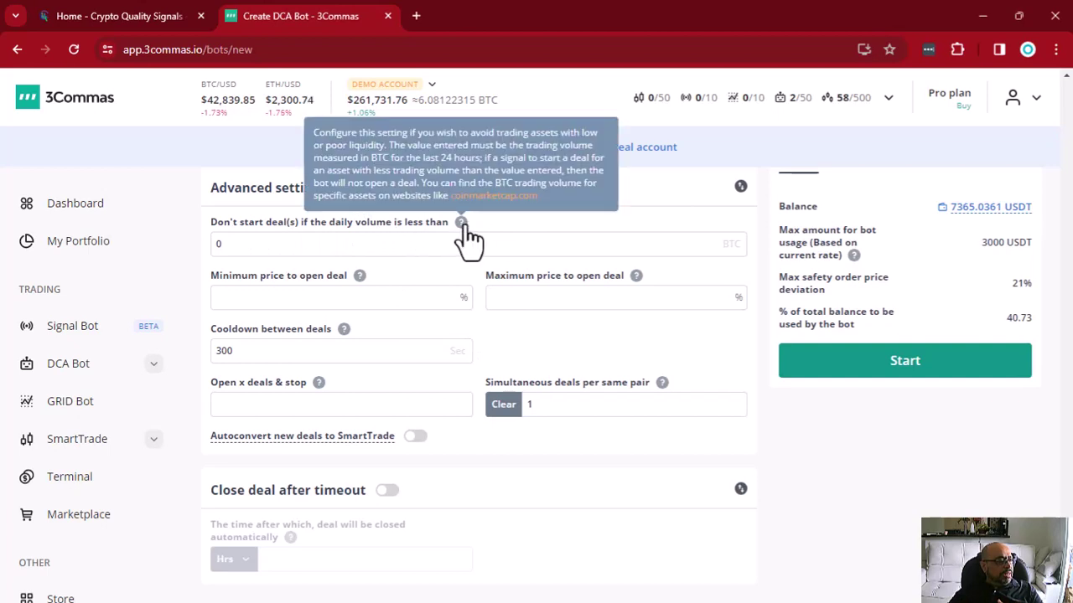
pyautogui.click(225, 245)
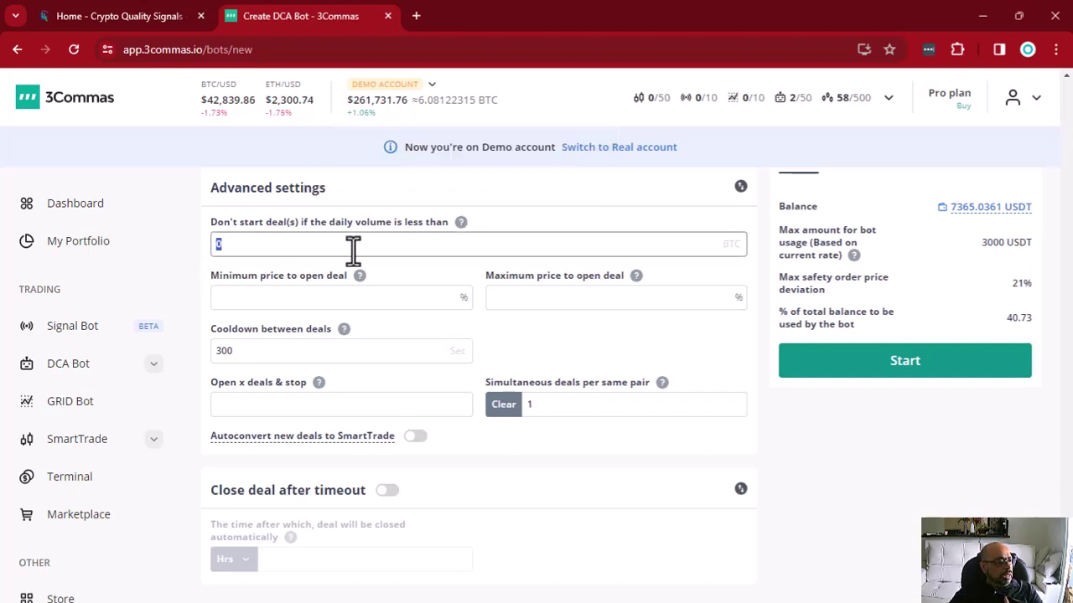
pyautogui.doubleClick(726, 246)
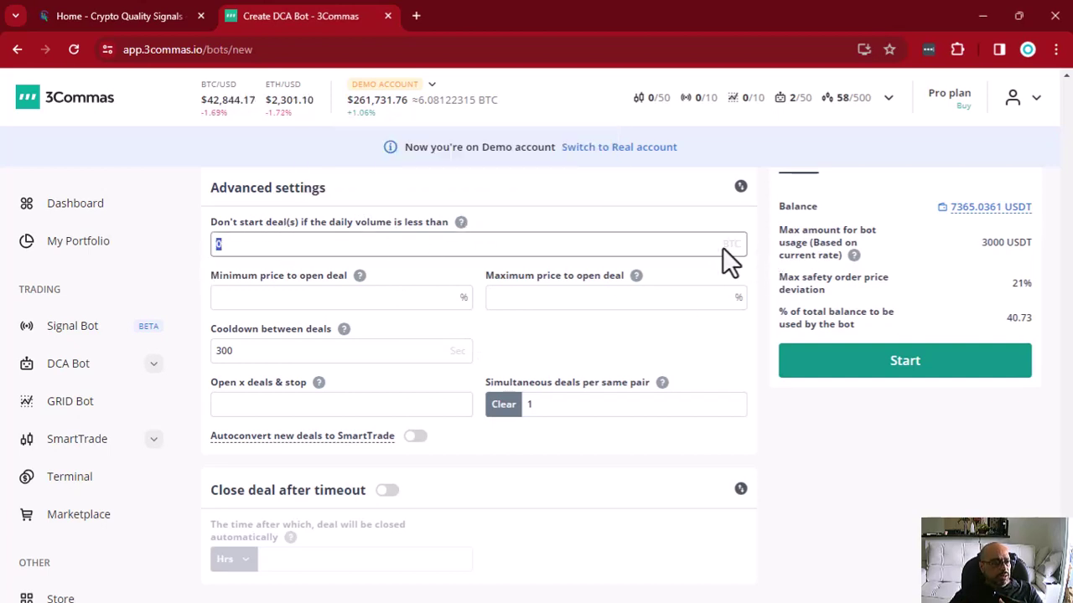
pyautogui.click(540, 214)
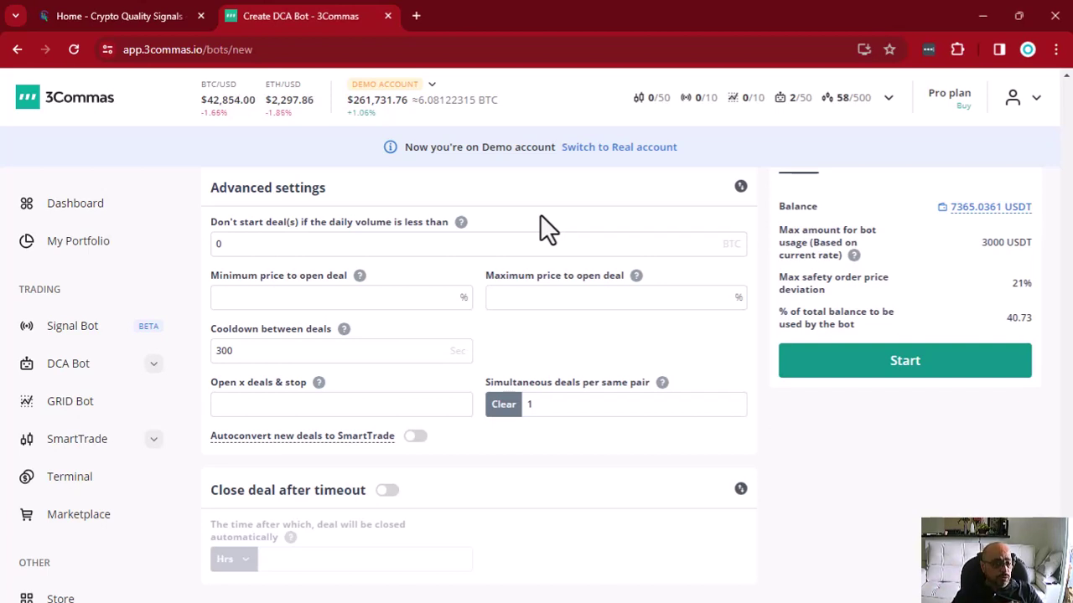
pyautogui.click(598, 241)
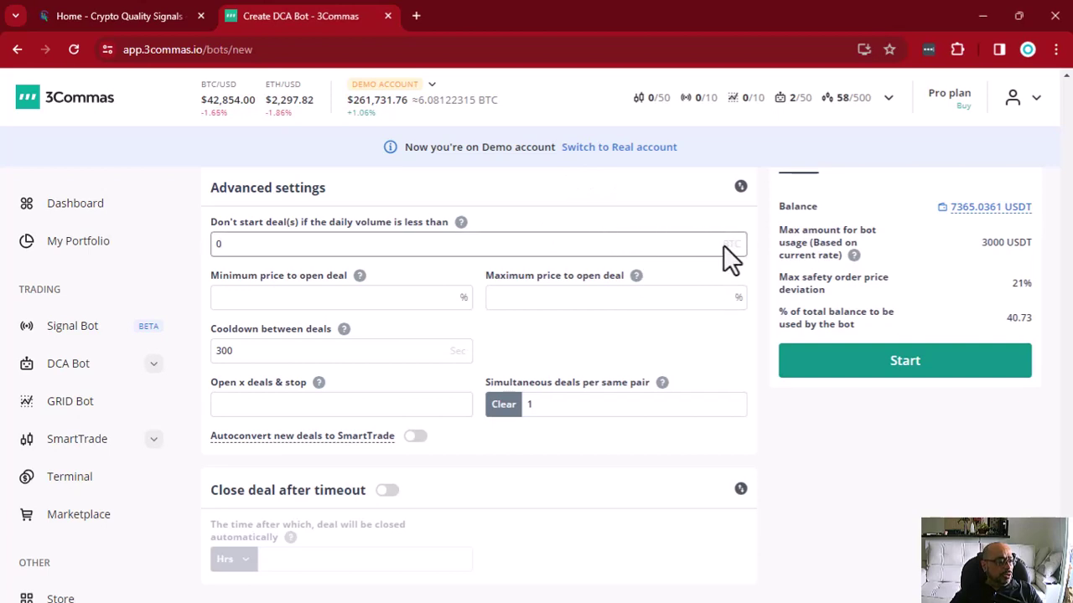
pyautogui.doubleClick(695, 241)
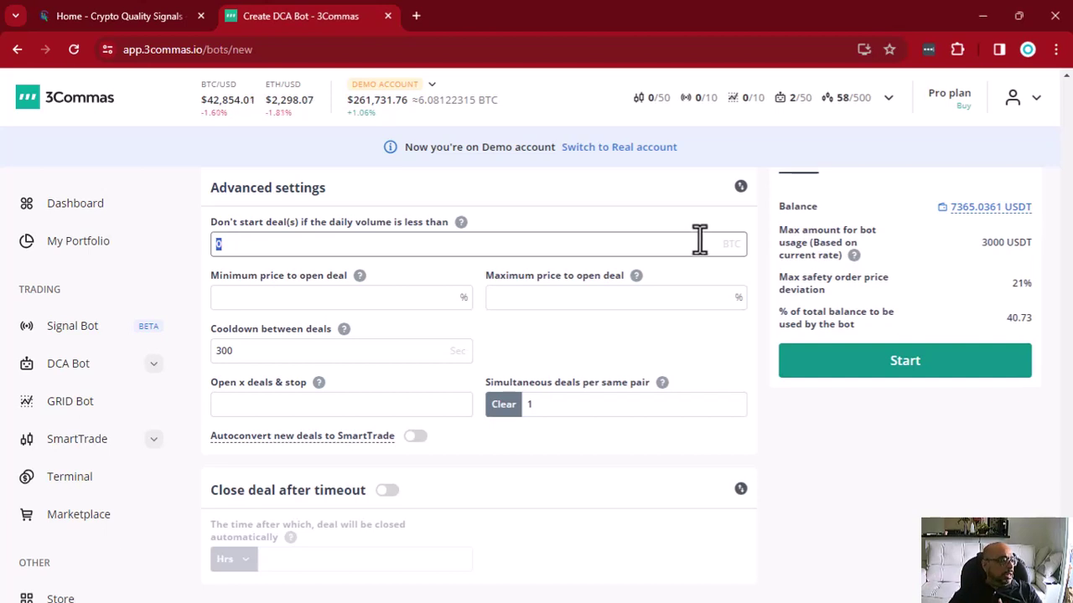
# Try a minimum price to open deal of 0.50 and clear the value again, leaving the maximum price empty
pyautogui.click(265, 300)
pyautogui.click(569, 299)
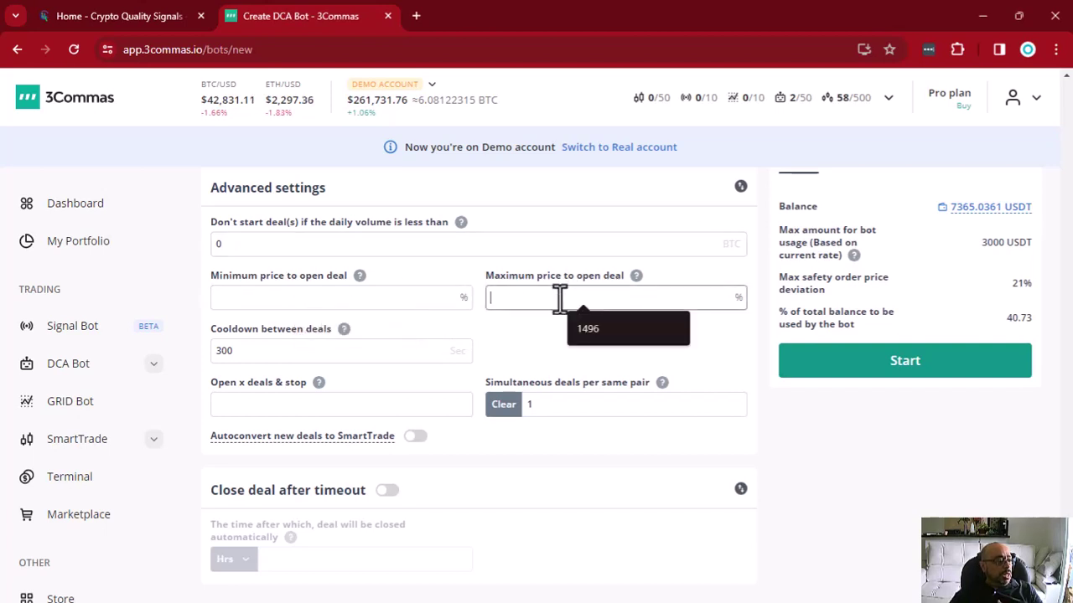
pyautogui.click(348, 287)
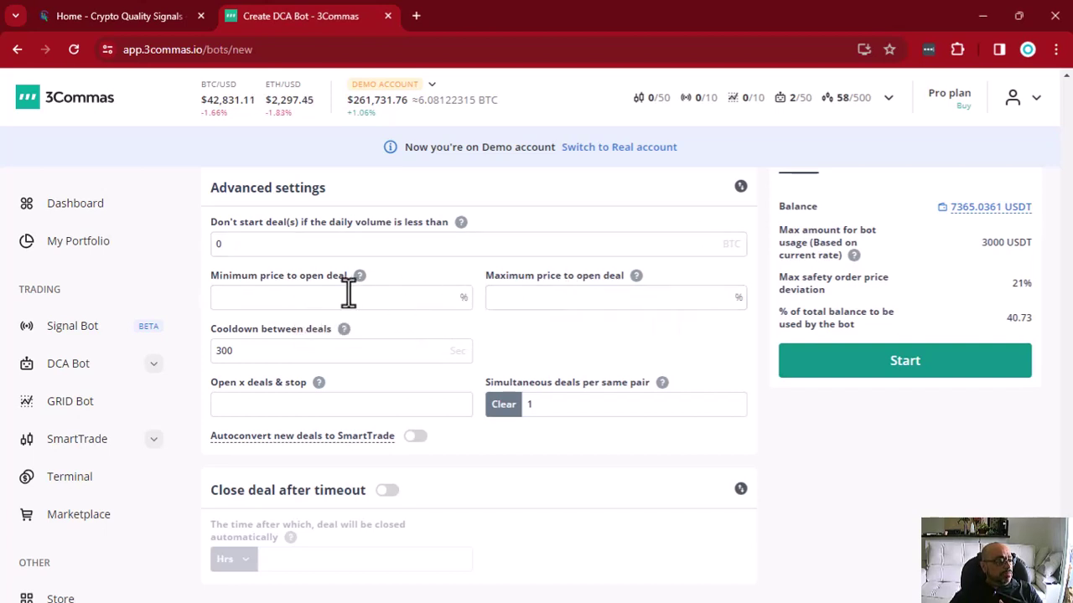
pyautogui.click(227, 300)
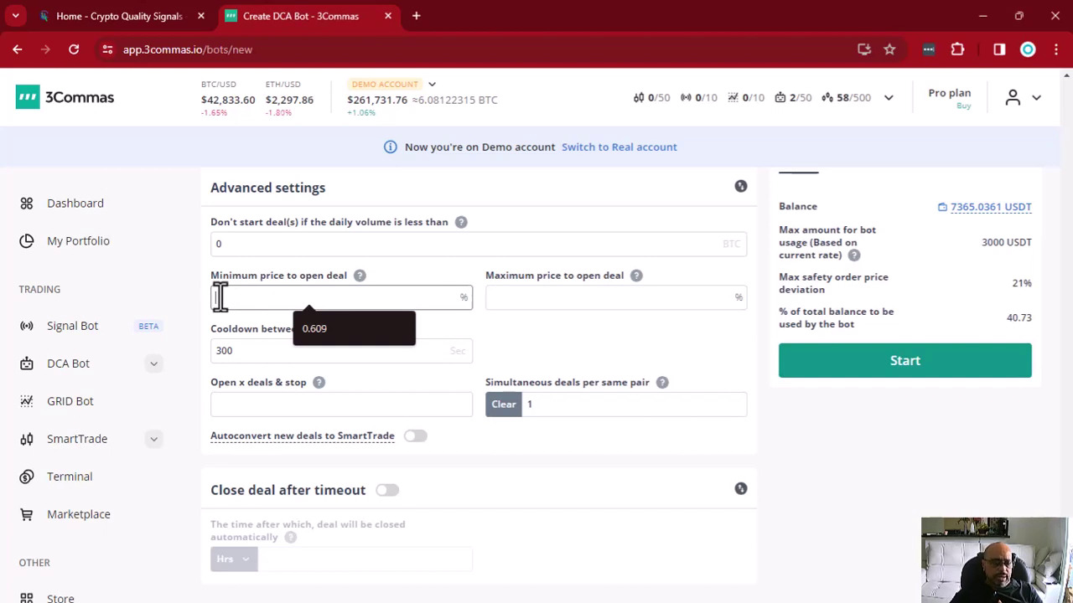
pyautogui.write('0')
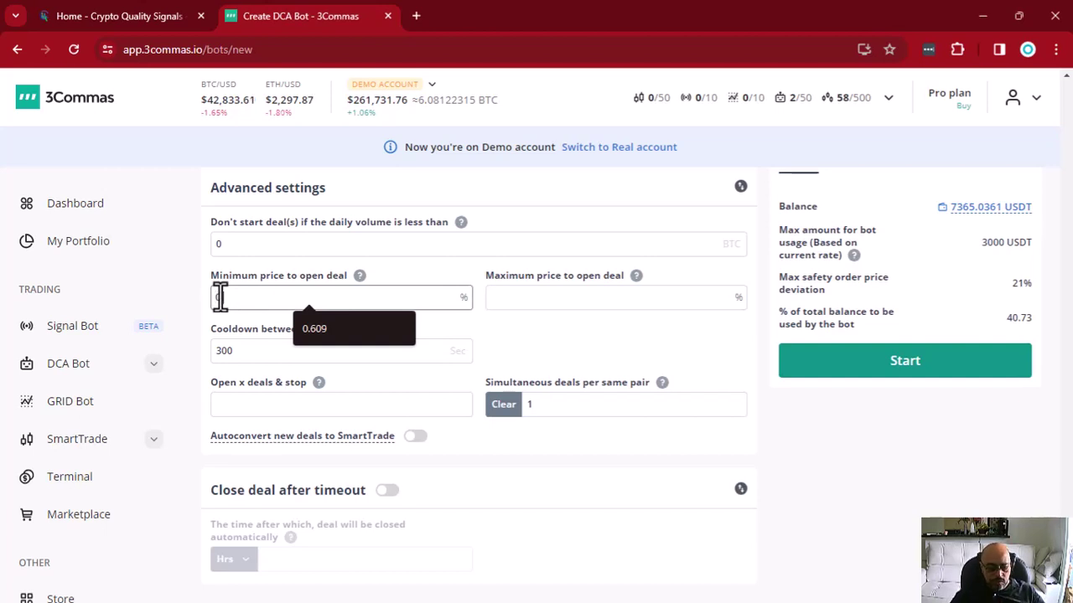
pyautogui.write('.50')
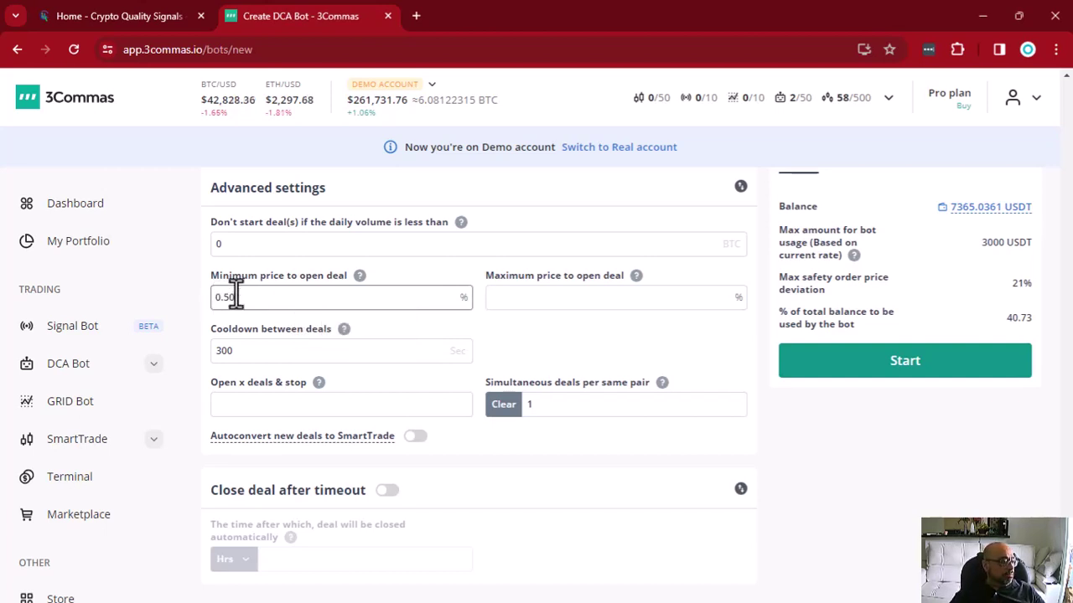
pyautogui.click(535, 329)
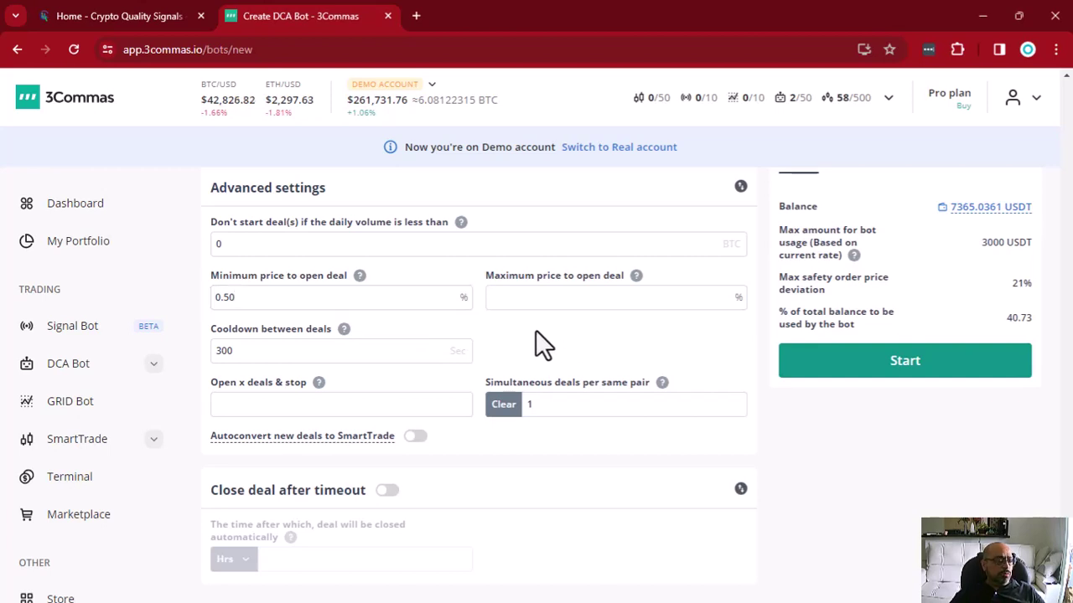
pyautogui.click(240, 297)
pyautogui.doubleClick(243, 297)
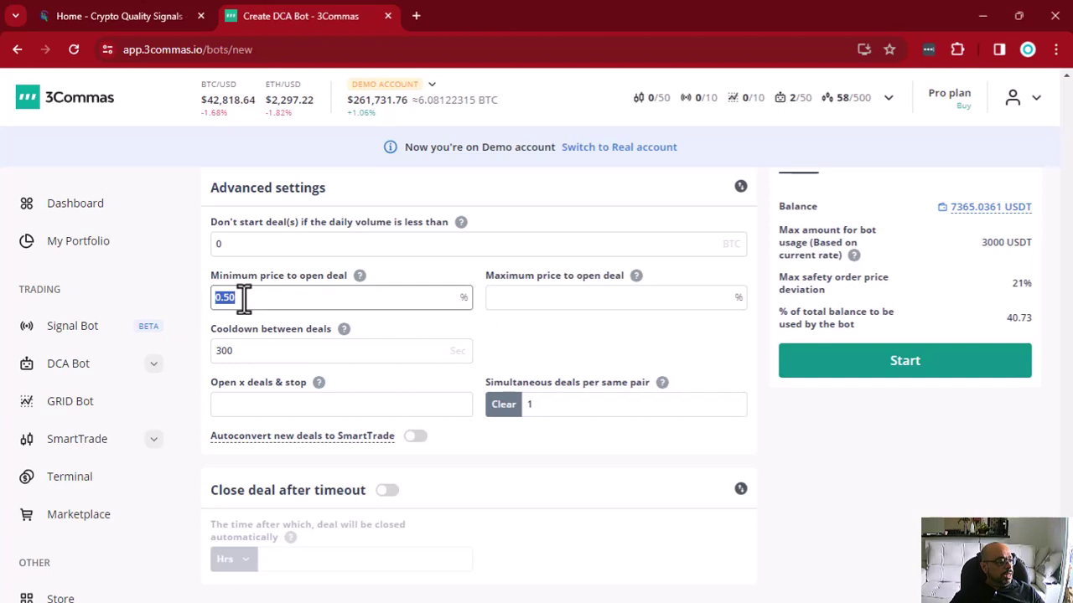
pyautogui.press('BackSpace')
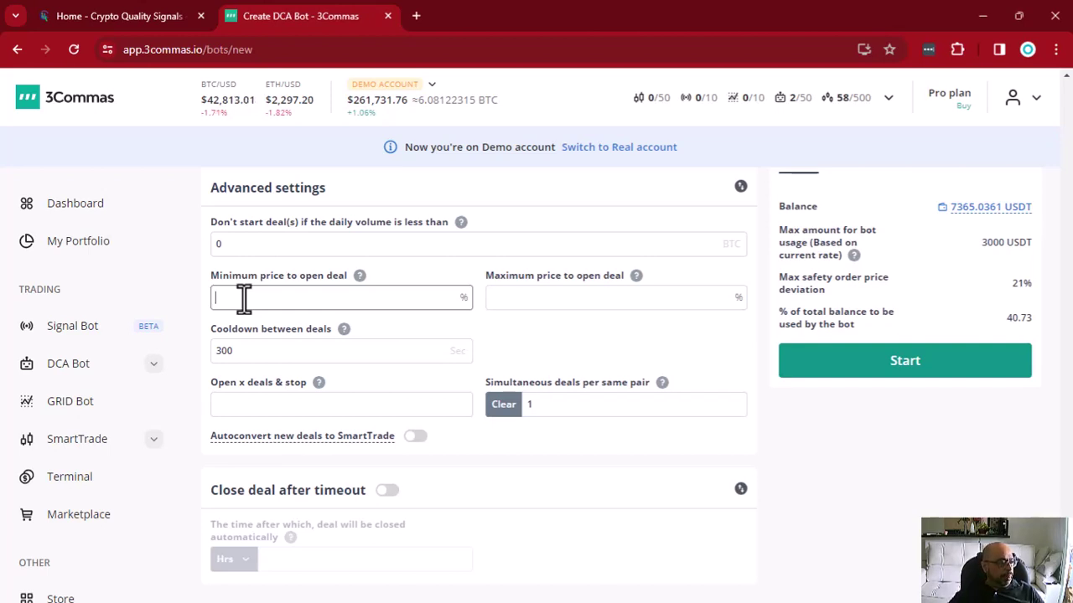
pyautogui.click(563, 303)
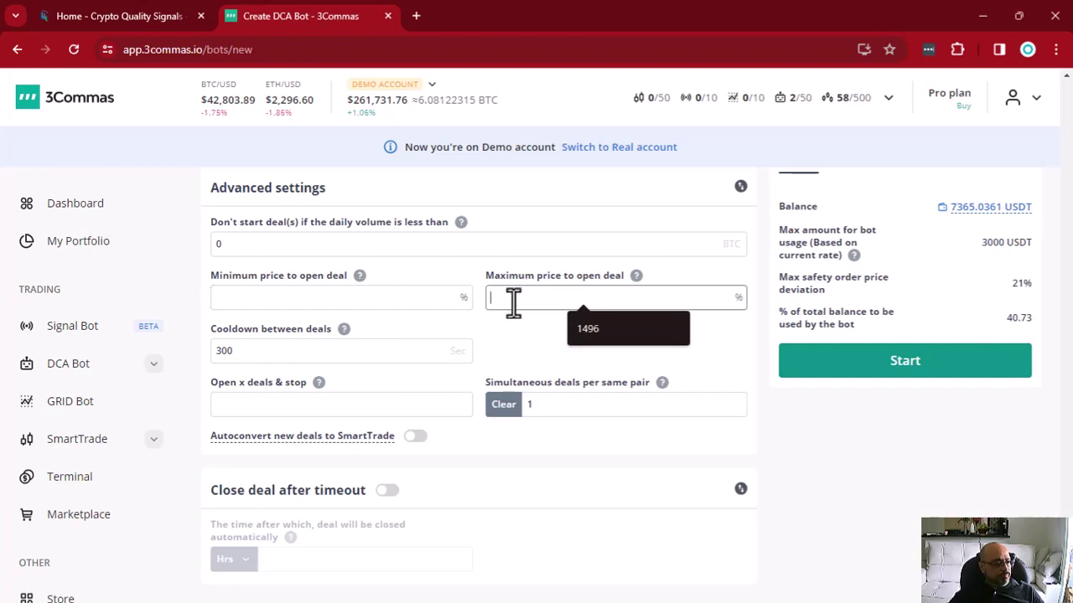
# Try a cooldown between deals of 10 seconds and return it to 300 seconds
pyautogui.doubleClick(264, 352)
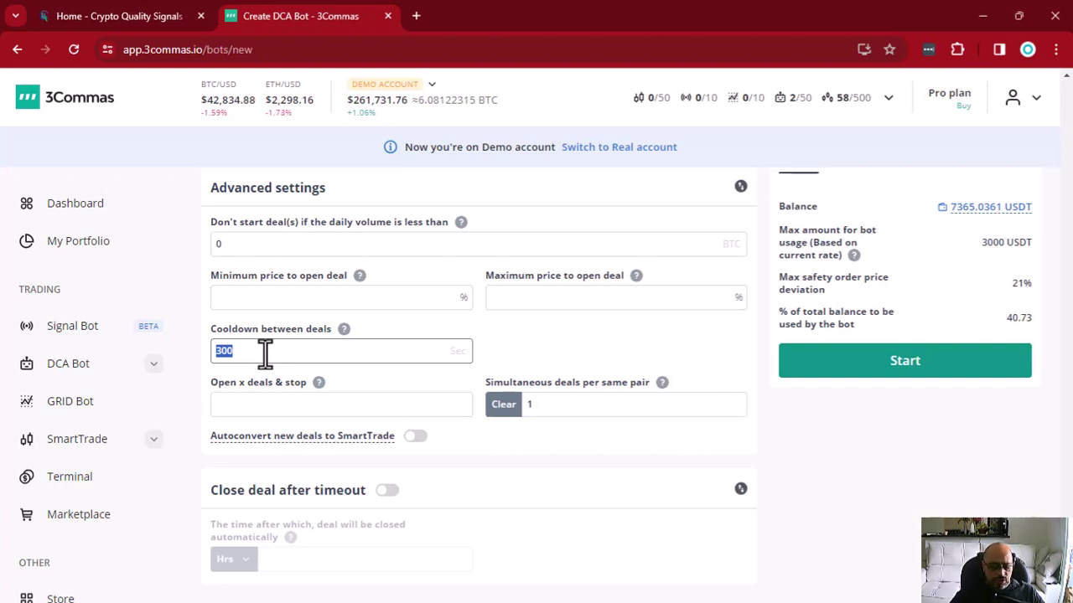
pyautogui.write('30')
pyautogui.press('BackSpace')
pyautogui.press('BackSpace')
pyautogui.write('10')
pyautogui.click(546, 339)
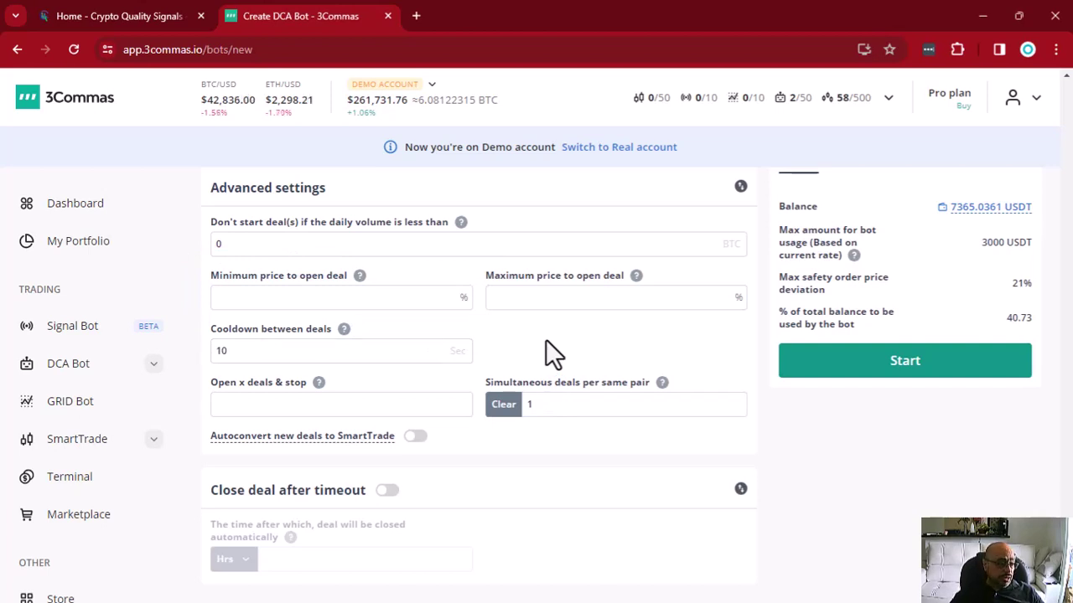
pyautogui.doubleClick(257, 352)
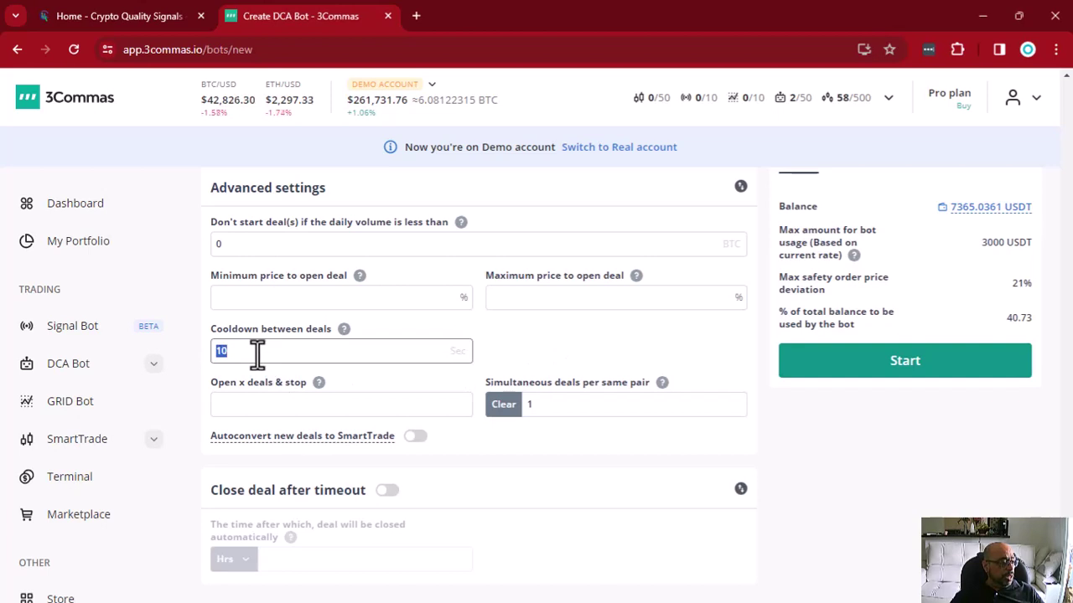
pyautogui.write('300')
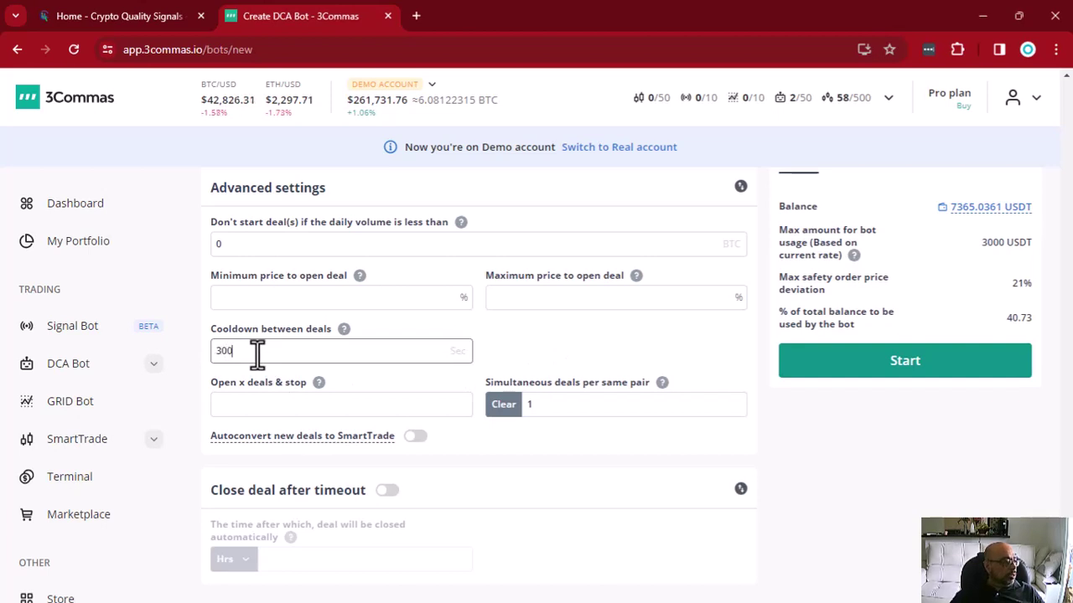
pyautogui.click(545, 346)
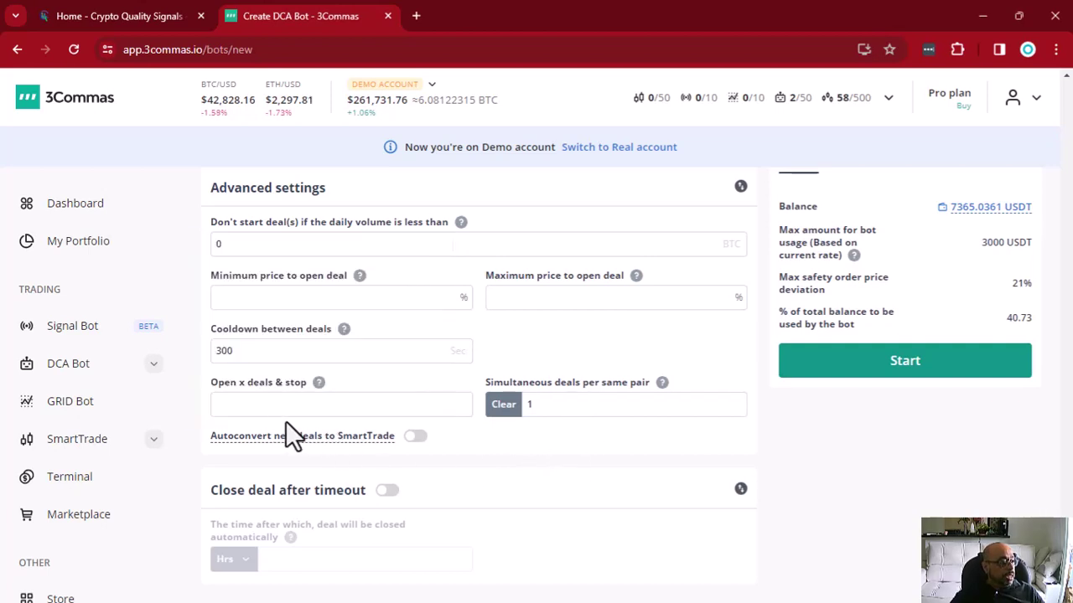
# Try a limit of 50 for Open x deals & stop and clear it again
pyautogui.click(249, 410)
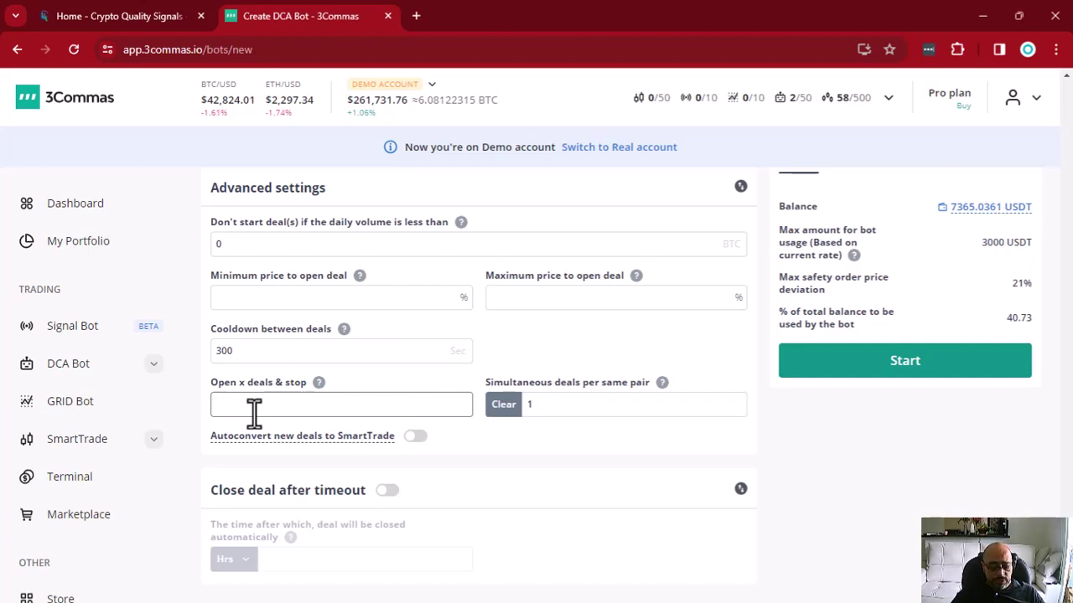
pyautogui.write('50')
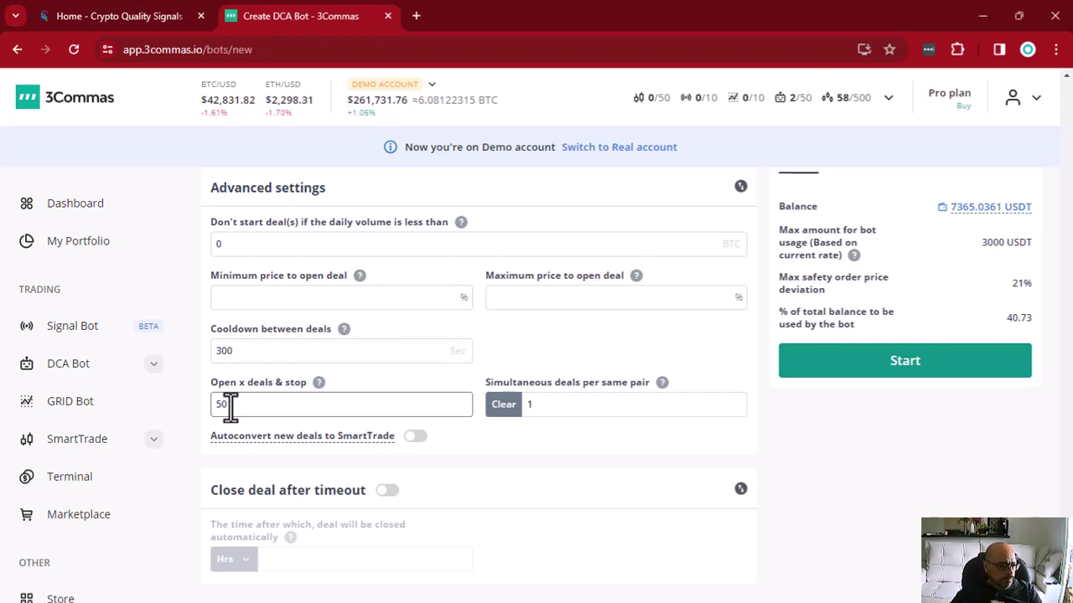
pyautogui.doubleClick(230, 406)
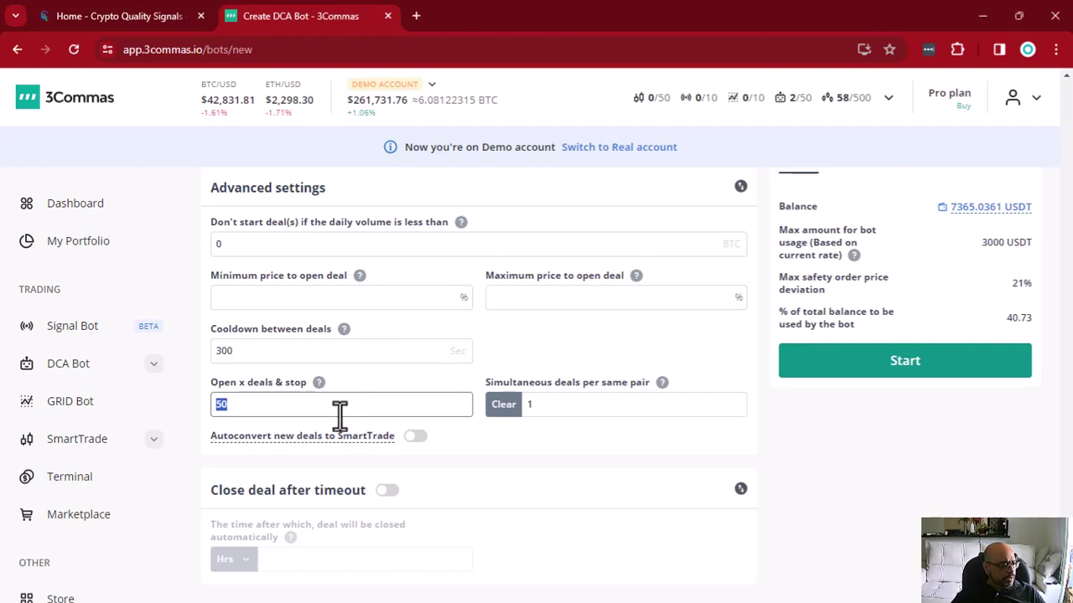
pyautogui.press('BackSpace')
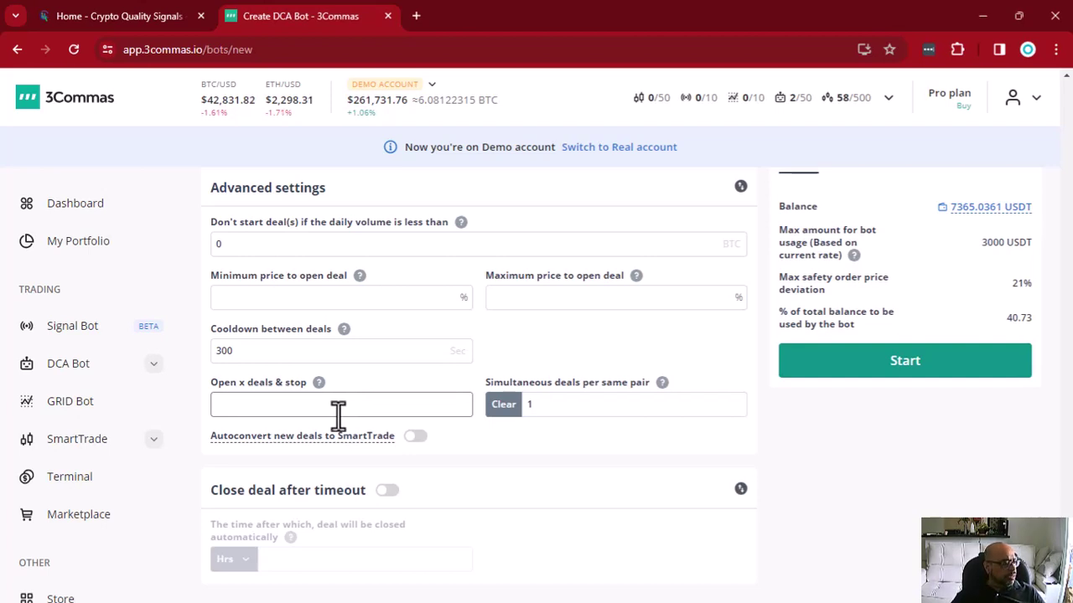
# Clear the number of simultaneous deals per same pair and enter 1 again
pyautogui.click(563, 408)
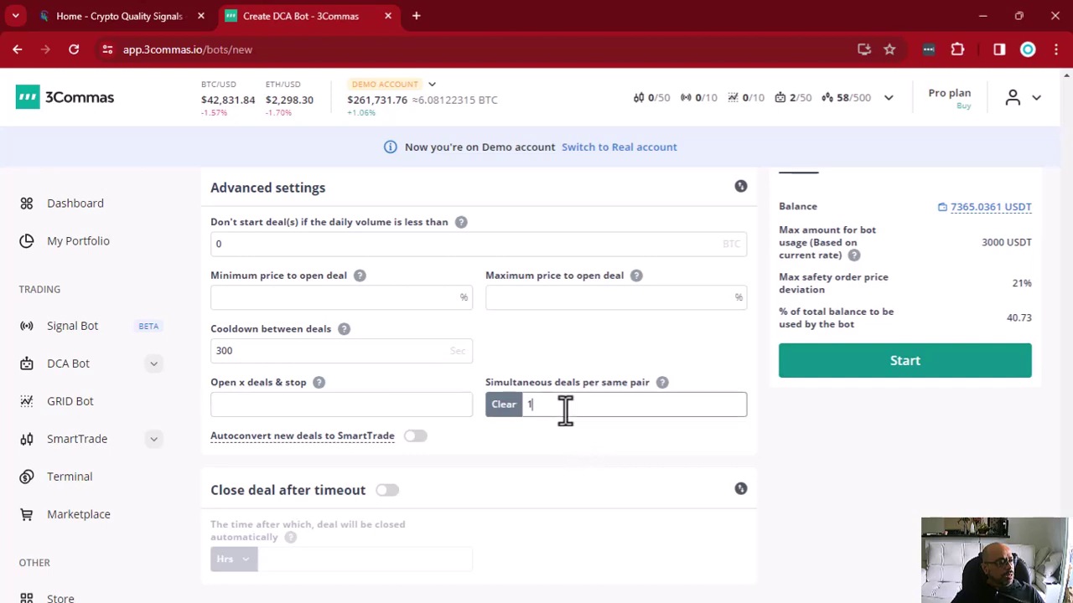
pyautogui.click(500, 399)
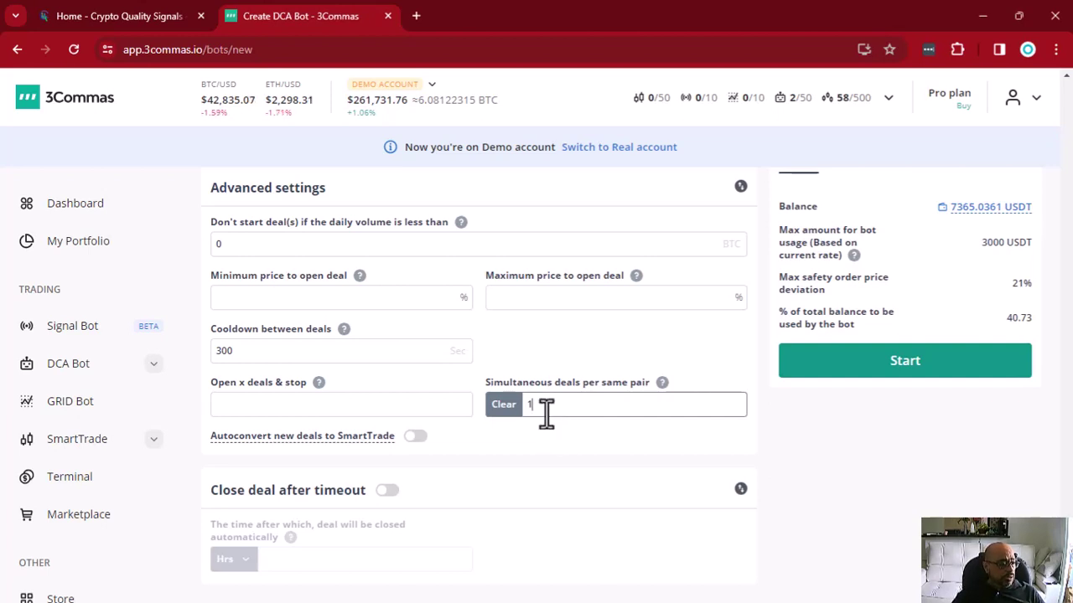
pyautogui.press('BackSpace')
pyautogui.write('1')
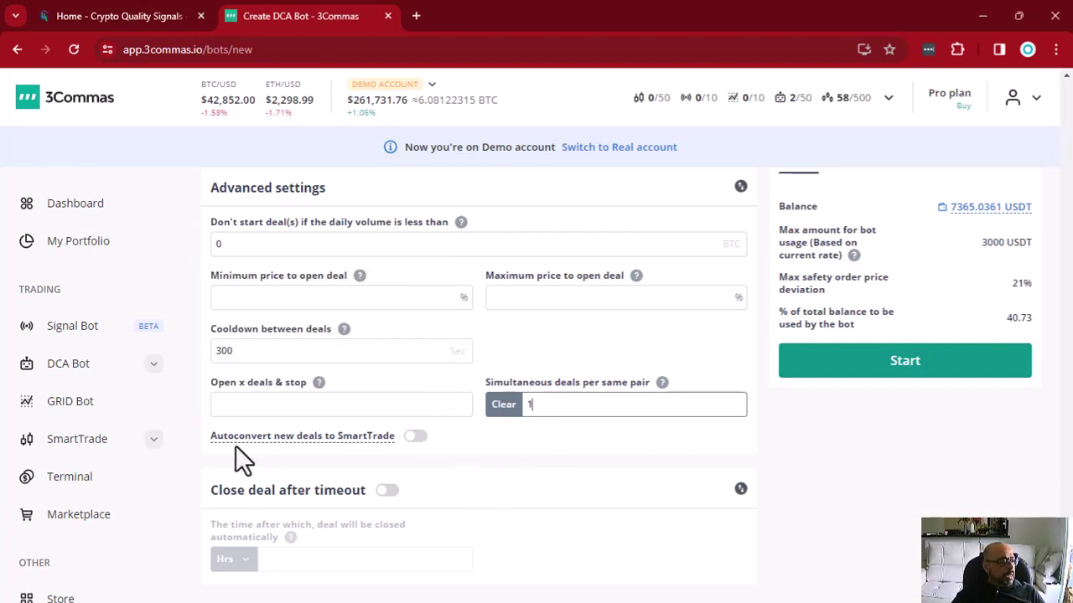
# Try to enable autoconversion of new deals to SmartTrade and cancel the change
pyautogui.moveTo(257, 450)
pyautogui.click(414, 438)
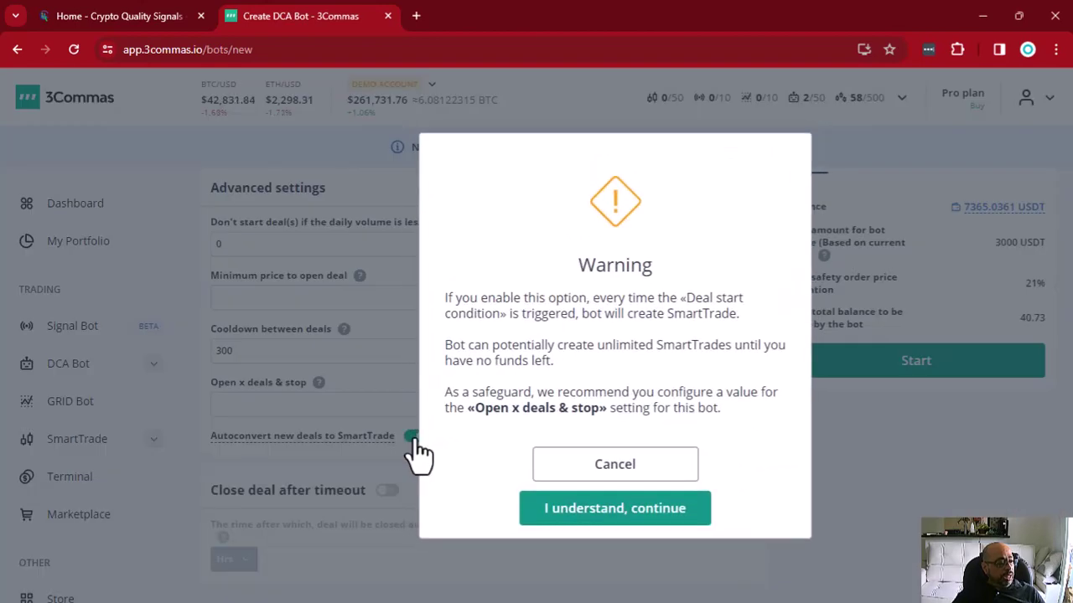
pyautogui.click(630, 470)
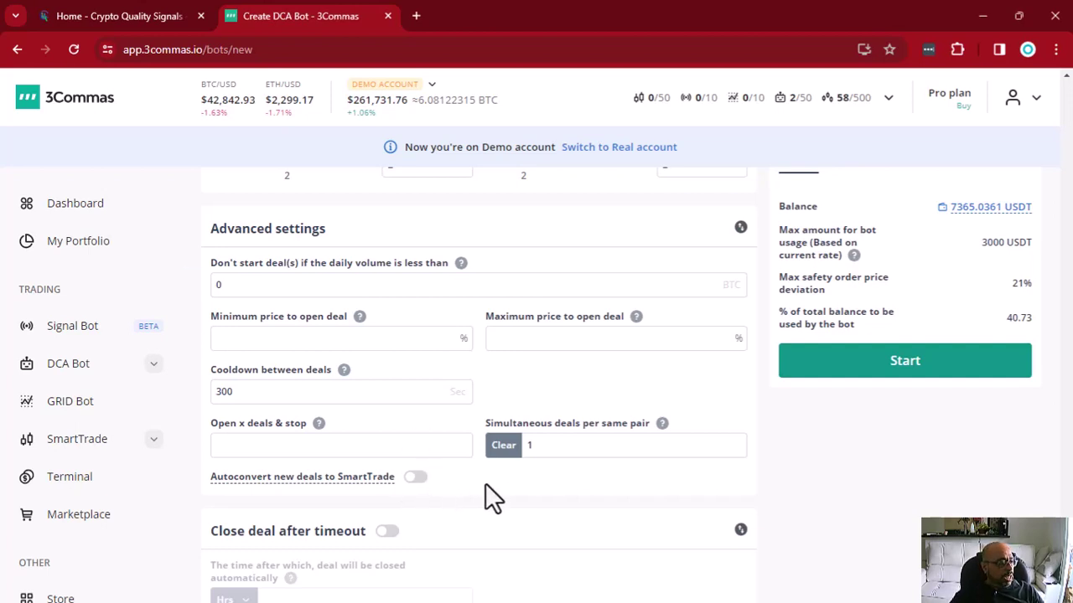
# Try closing deals automatically after a timeout of 3 days and turn the timeout option off again
pyautogui.scroll(-1, 486, 496)
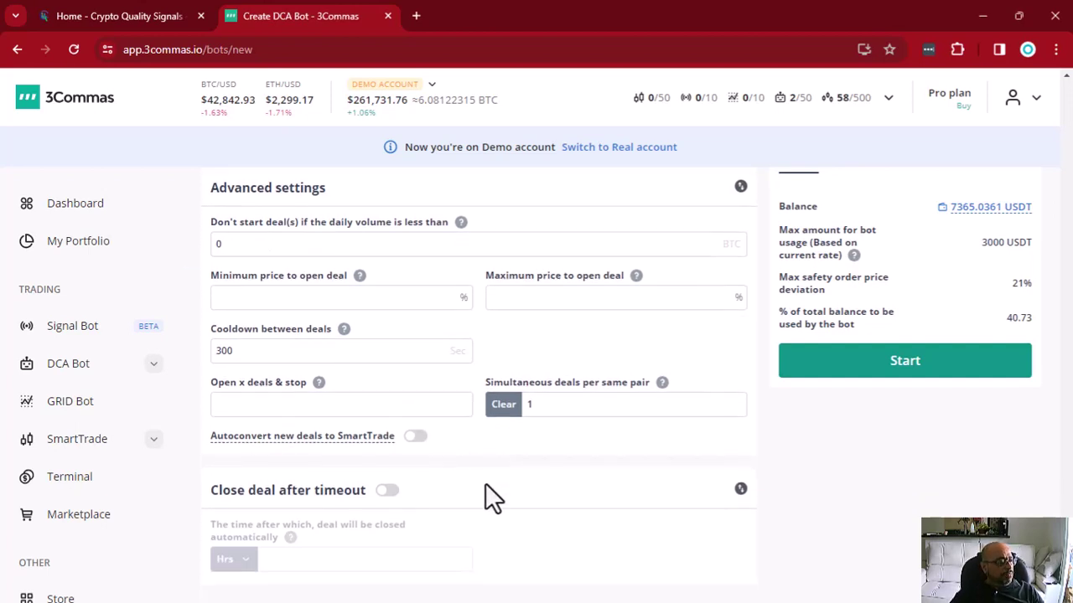
pyautogui.click(388, 492)
pyautogui.scroll(-1, 392, 506)
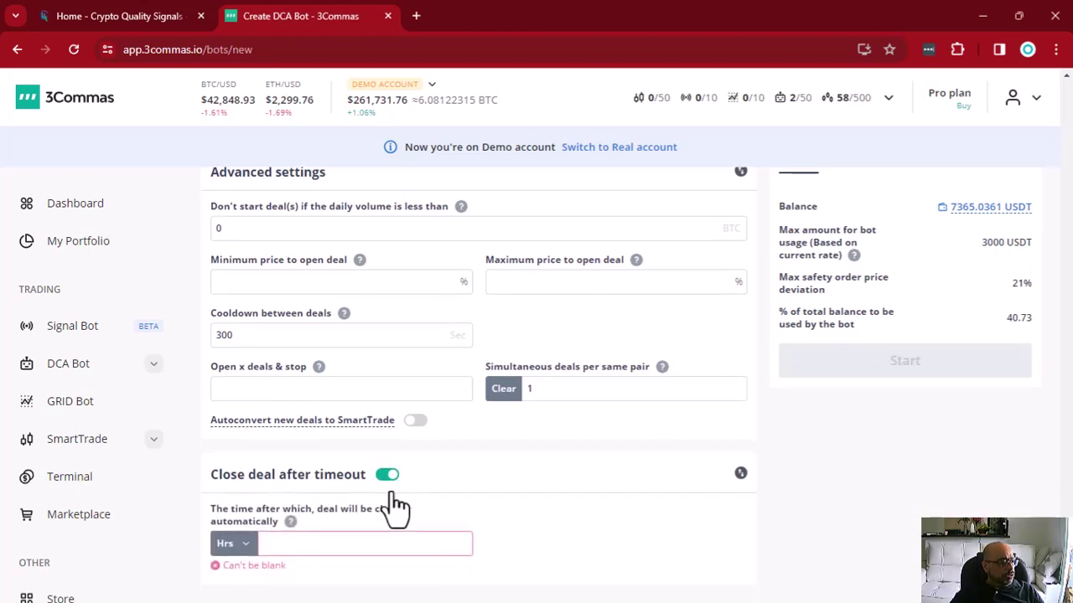
pyautogui.click(230, 549)
pyautogui.scroll(-1, 230, 589)
pyautogui.click(231, 591)
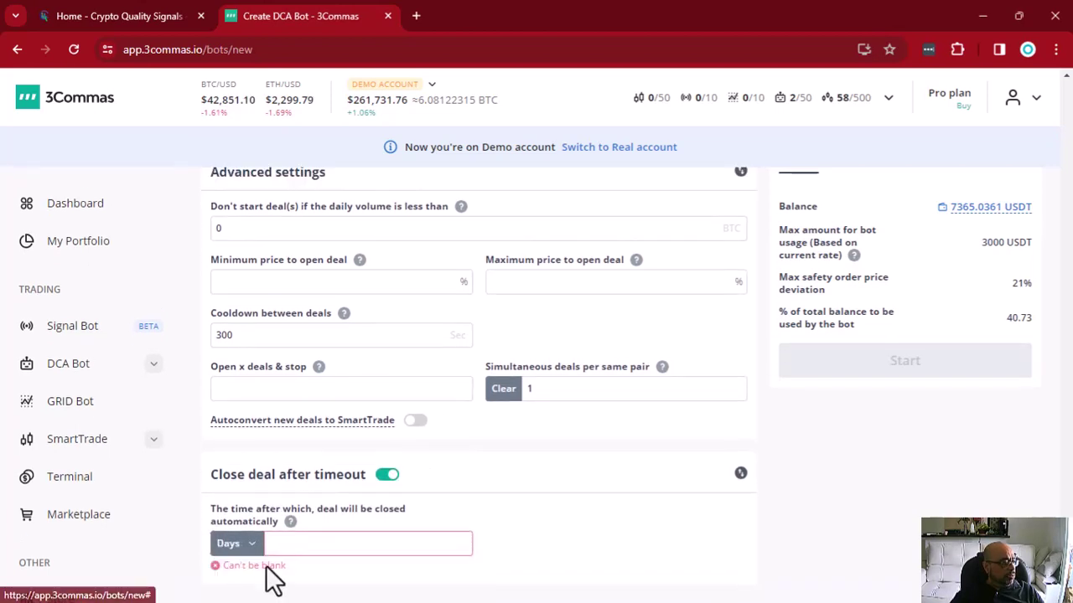
pyautogui.click(297, 542)
pyautogui.write('3')
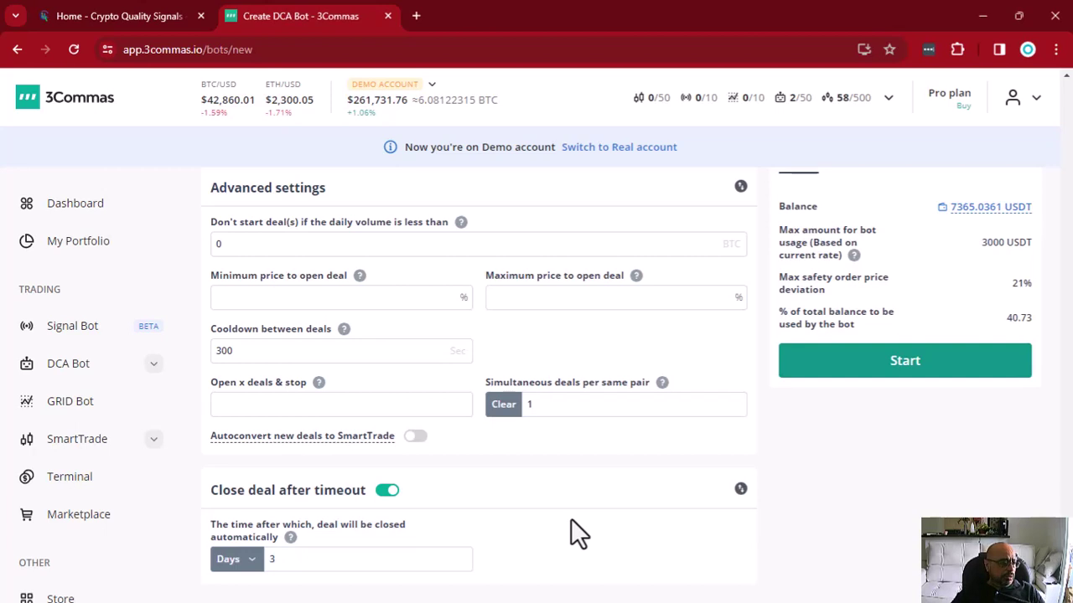
pyautogui.click(387, 490)
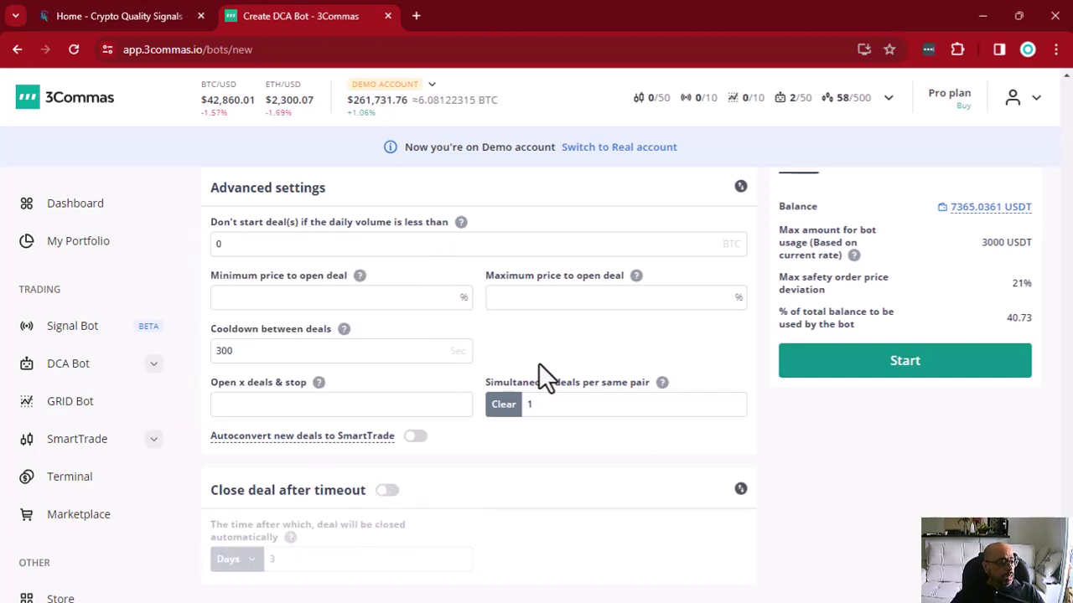
# Rename the bot as DEMO Bot in the main settings and start it
pyautogui.scroll(15, 595, 521)
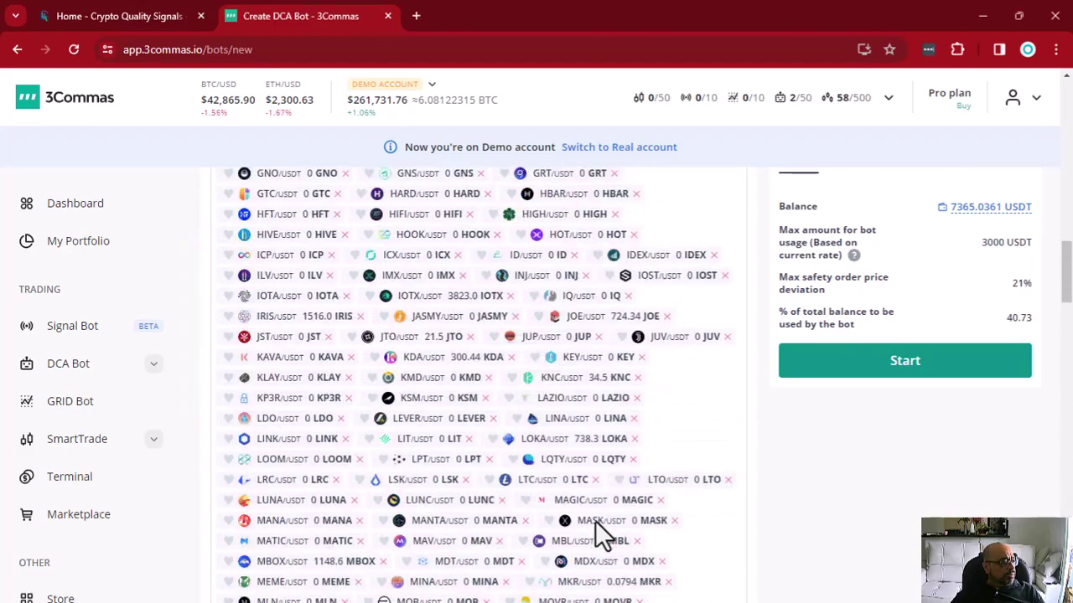
pyautogui.scroll(6, 595, 521)
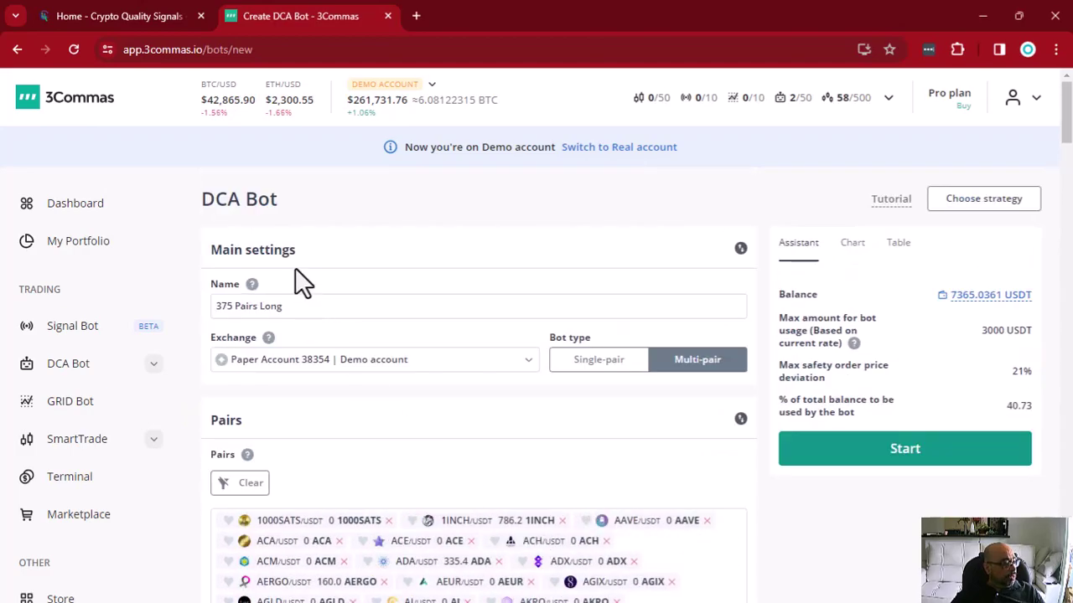
pyautogui.tripleClick(270, 306)
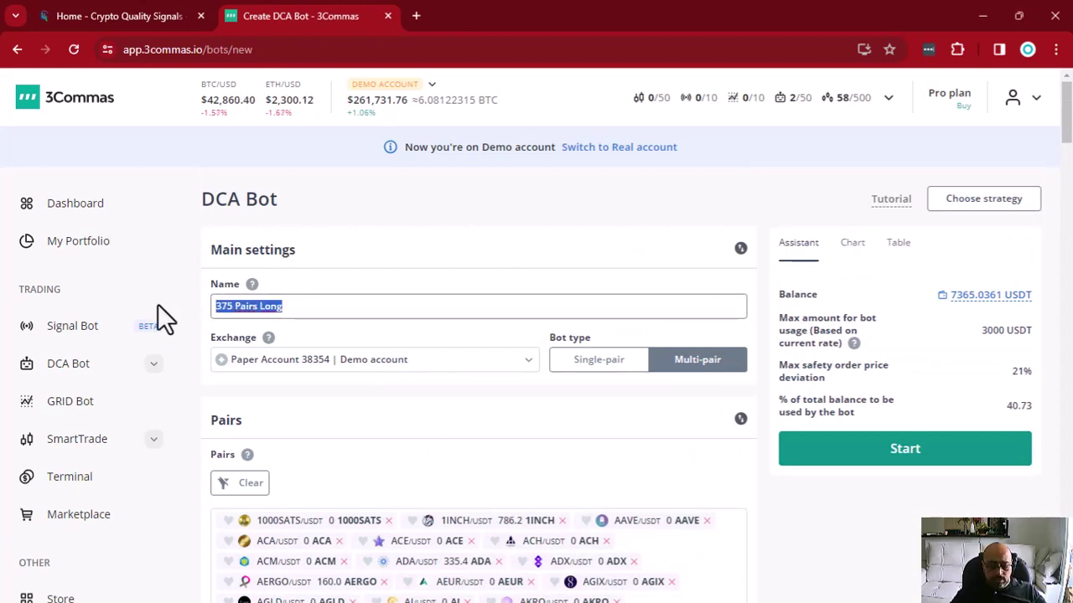
pyautogui.write('DEMO ')
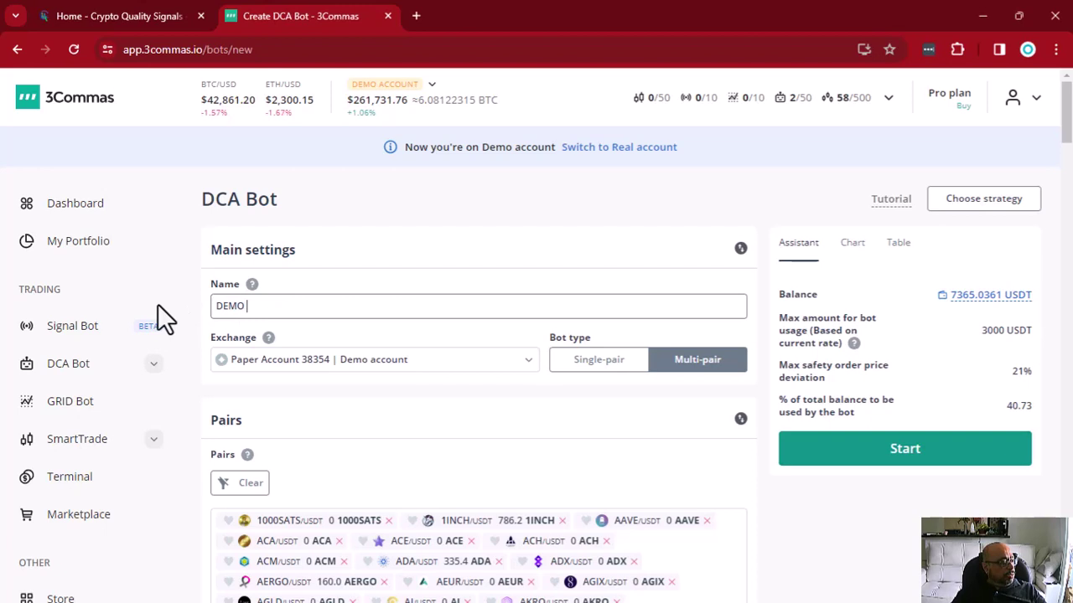
pyautogui.write('Bot')
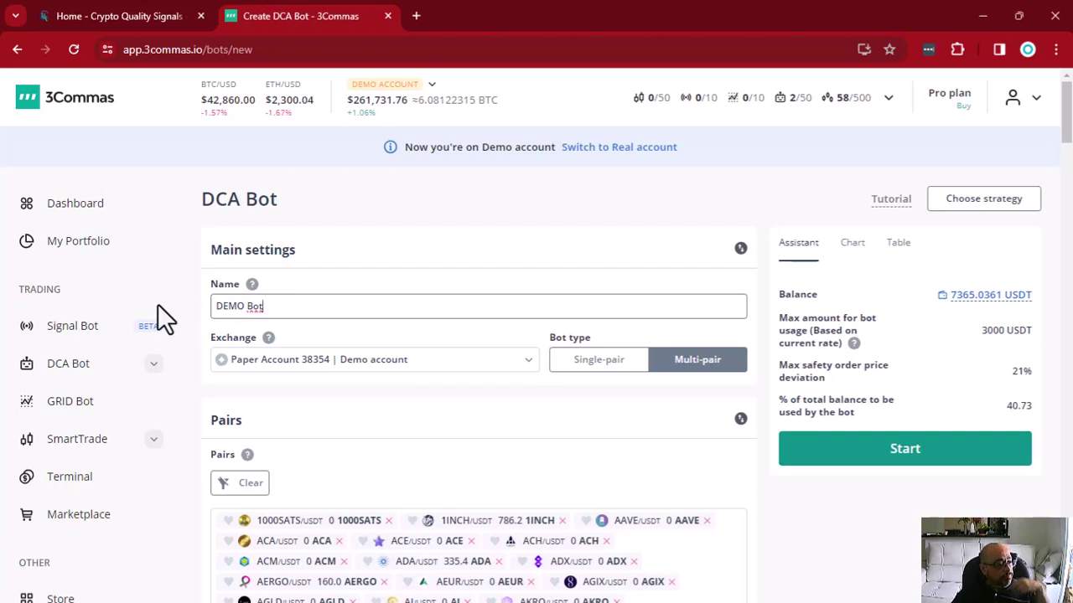
pyautogui.click(906, 450)
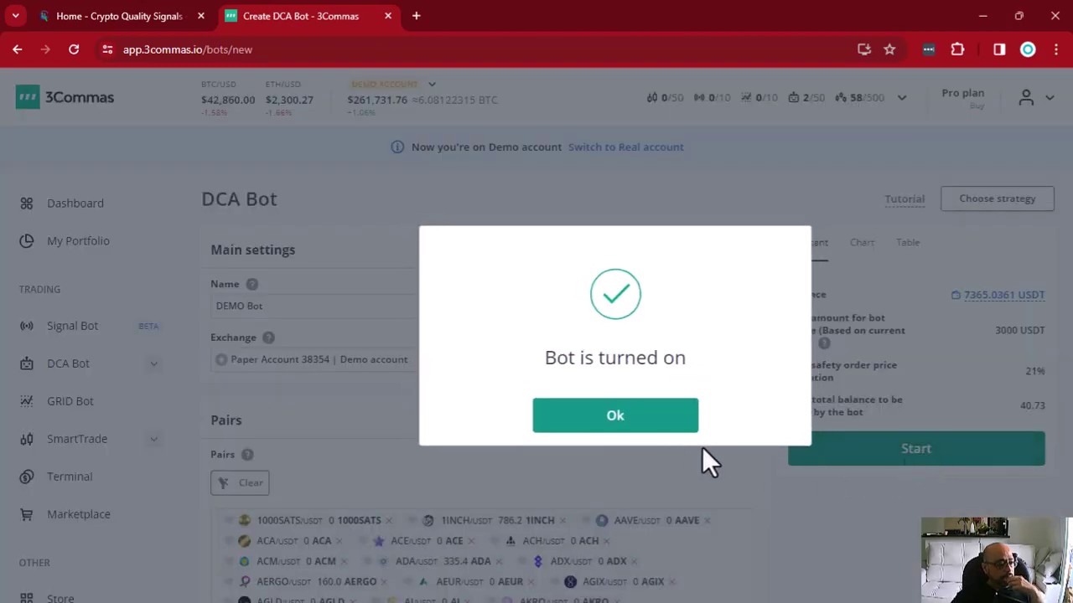
pyautogui.click(616, 419)
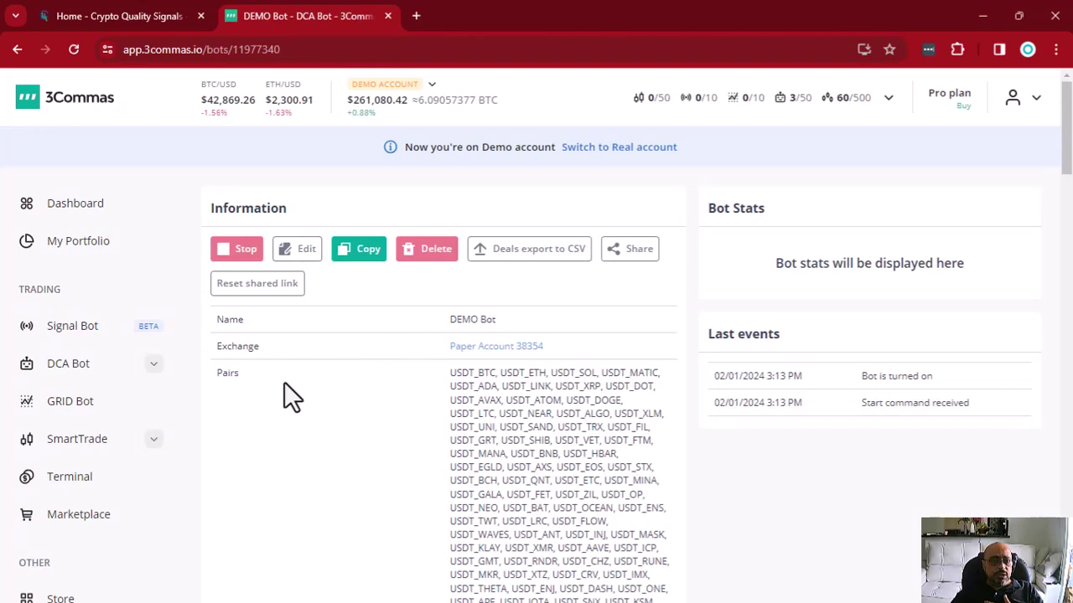
# Look through the started bot's information page and find the bot in the list of DCA bots
pyautogui.scroll(-8, 289, 388)
pyautogui.scroll(-15, 289, 388)
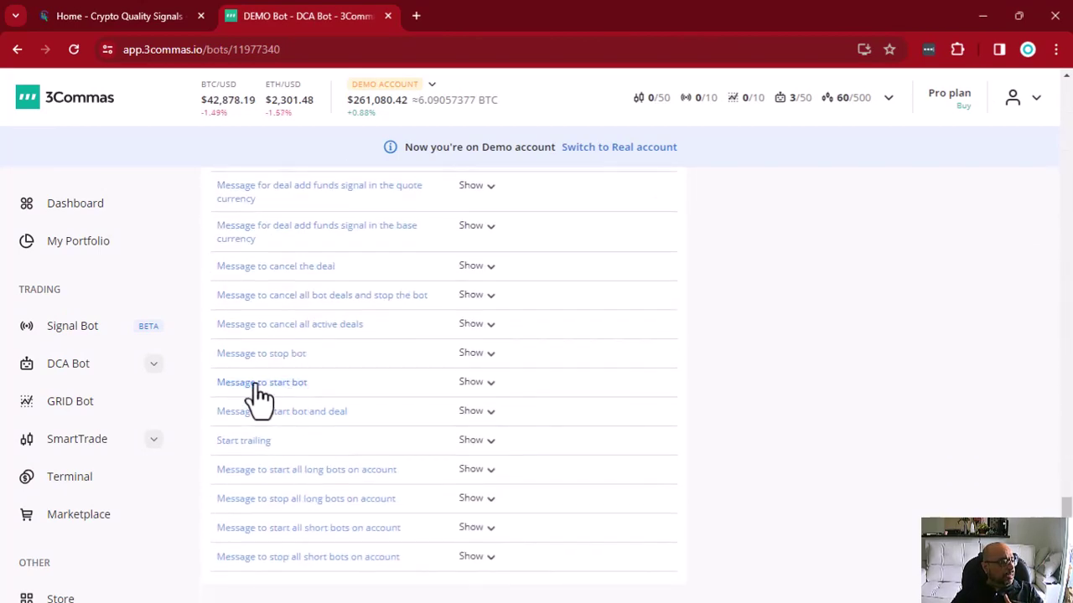
pyautogui.click(65, 365)
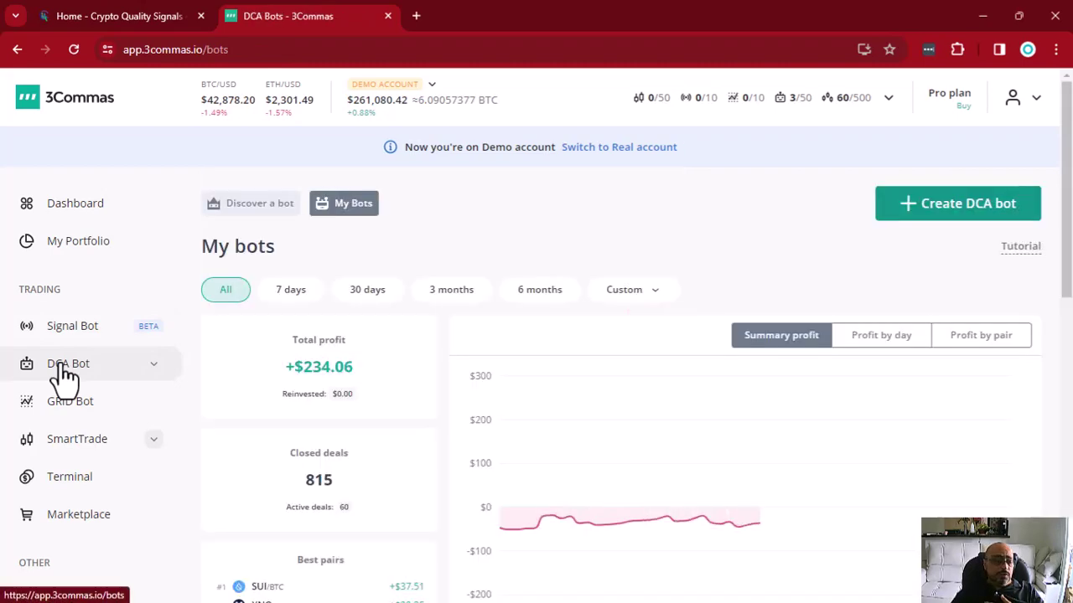
pyautogui.scroll(-10, 354, 396)
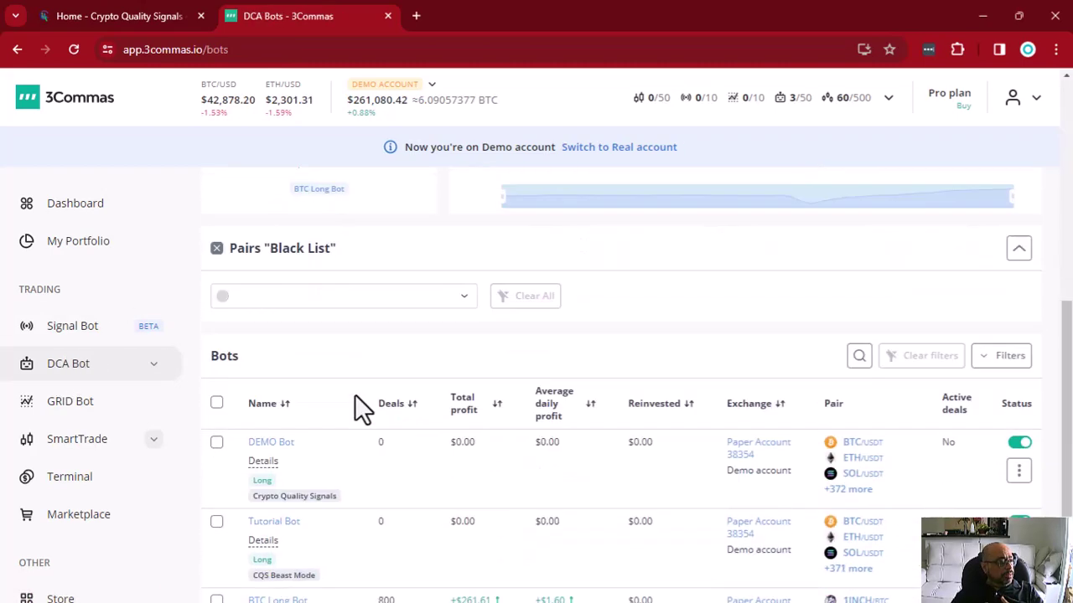